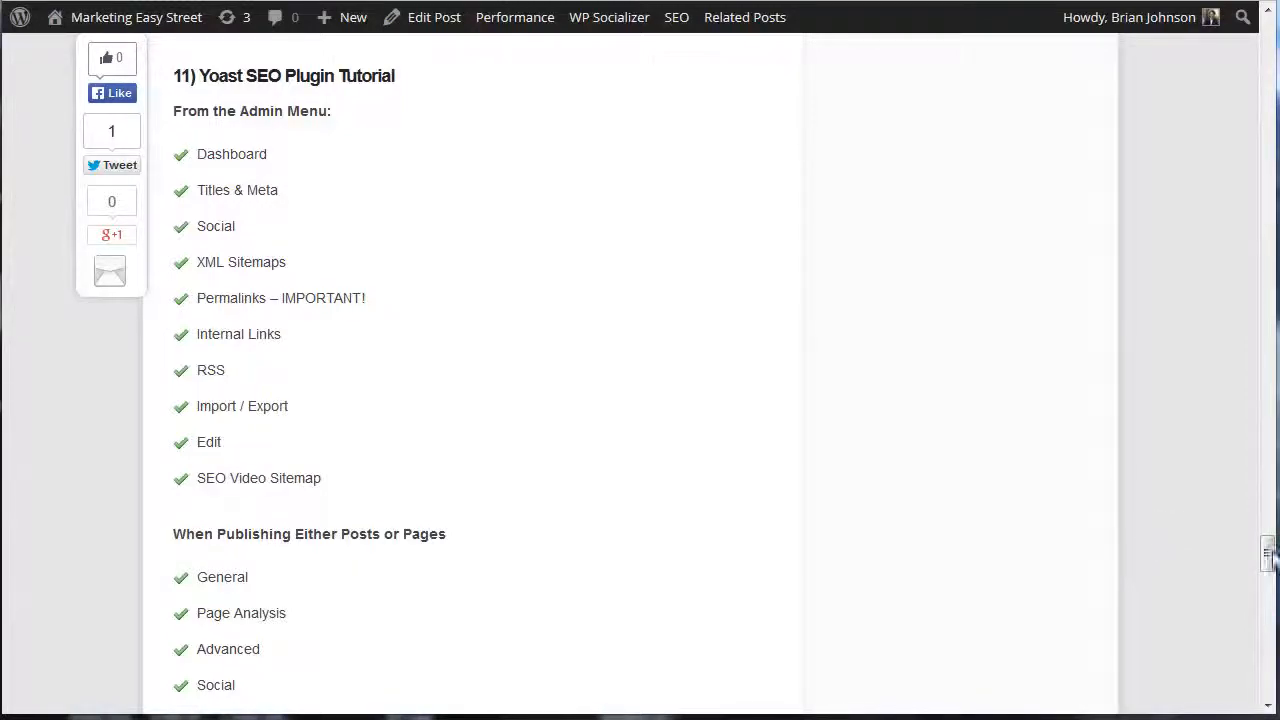
Step: Review the Yoast SEO Plugin Tutorial checklists and the section headings that follow them in the post
mouse_move(1267, 552)
mouse_down()
mouse_move(1250, 30)
mouse_move(1263, 102)
mouse_move(1268, 530)
mouse_up()
scroll(983, 405, down, 3)
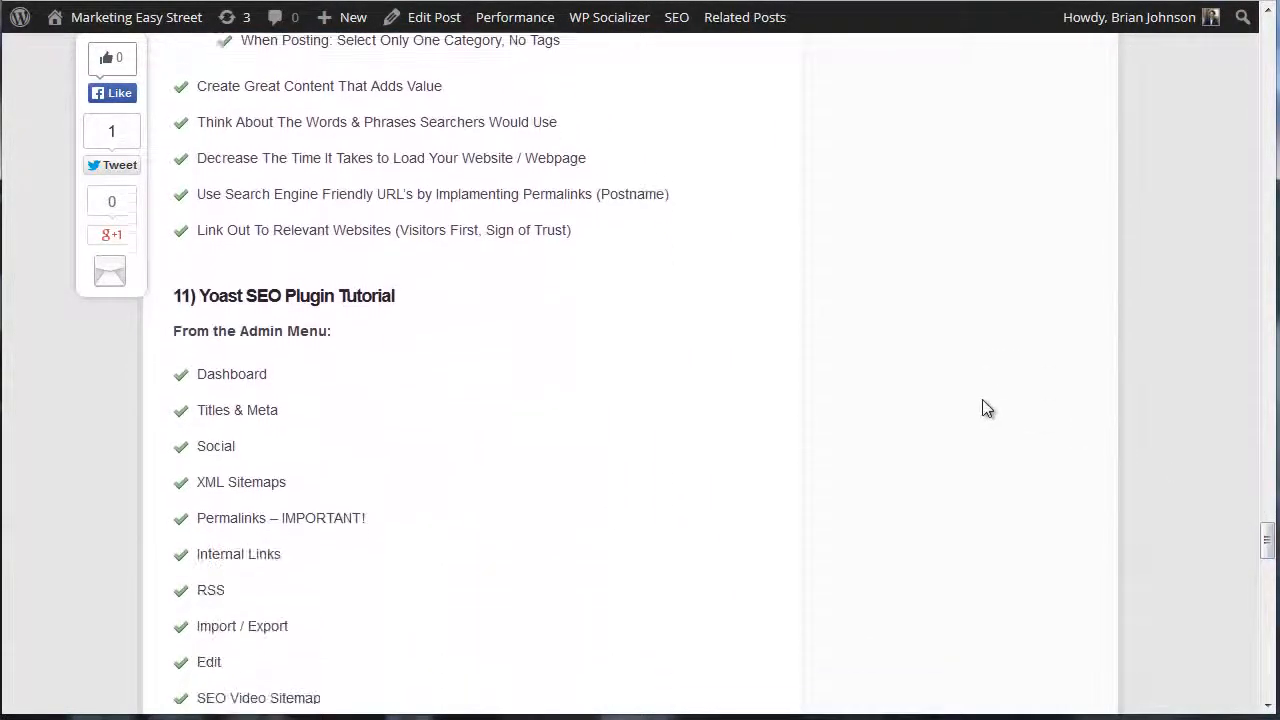
scroll(980, 404, down, 1)
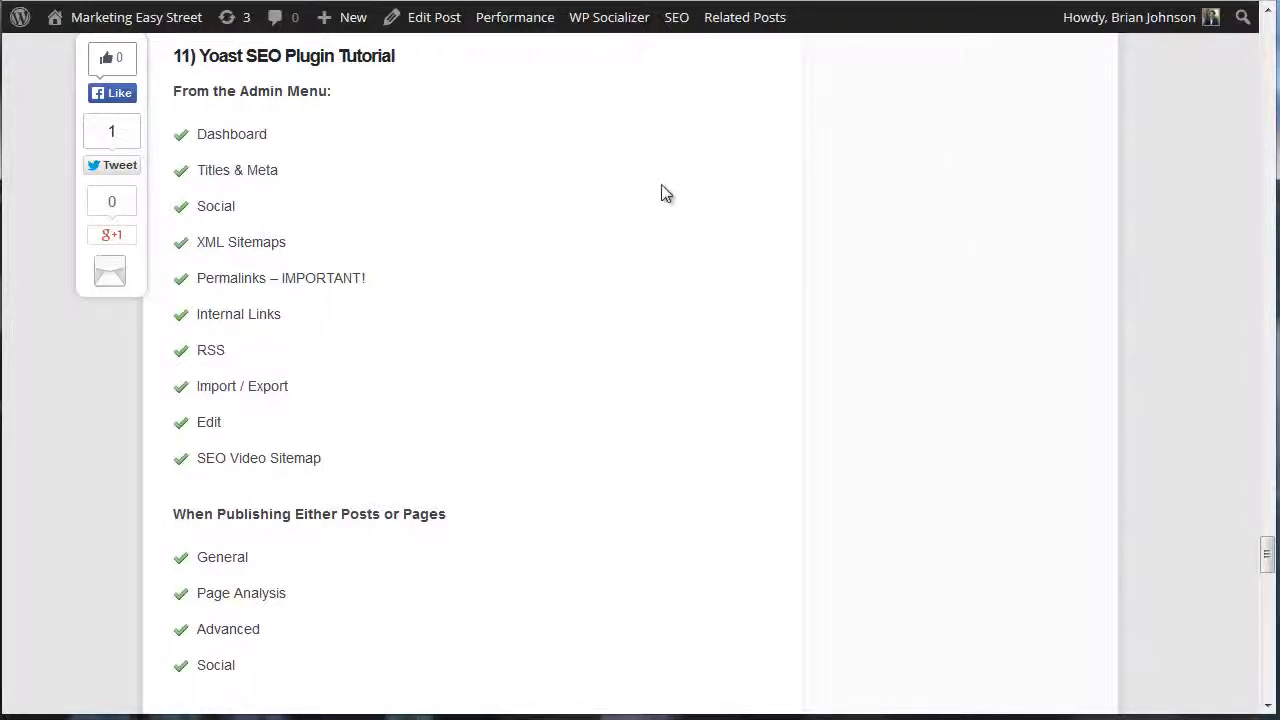
scroll(645, 279, down, 2)
scroll(645, 287, down, 1)
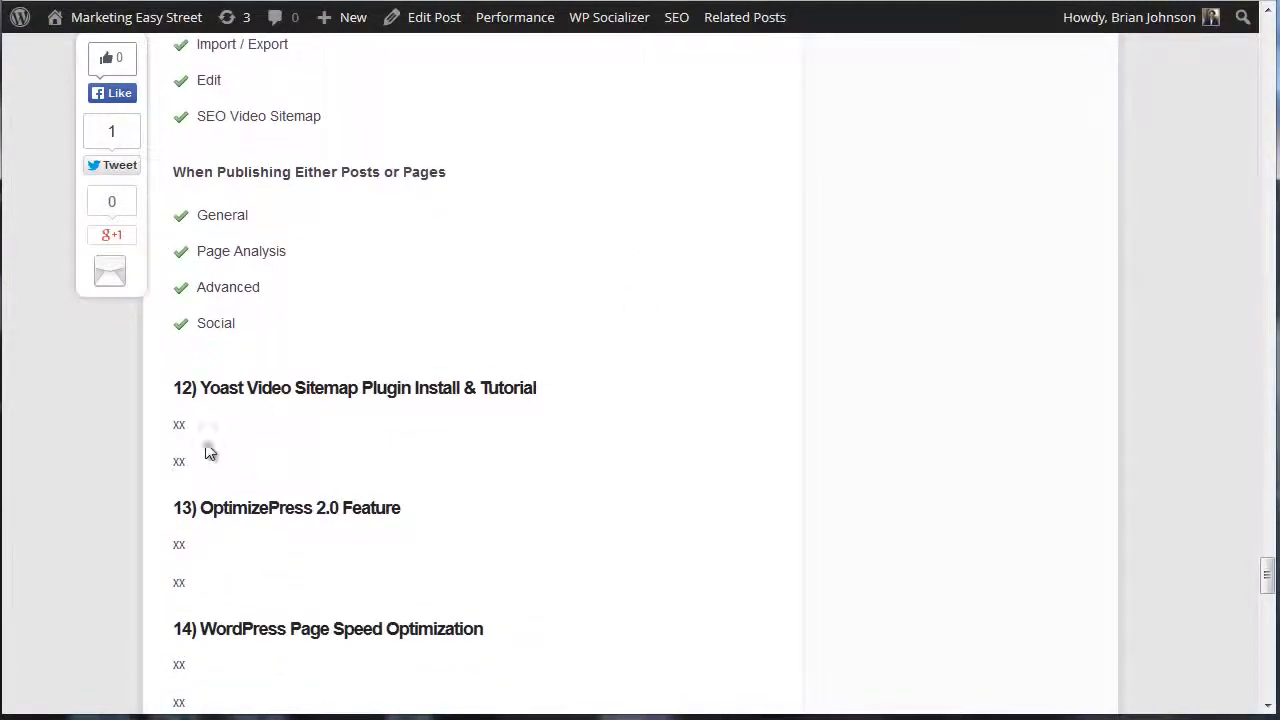
drag(208, 388, 460, 394)
click(512, 388)
scroll(690, 435, up, 3)
scroll(704, 445, up, 2)
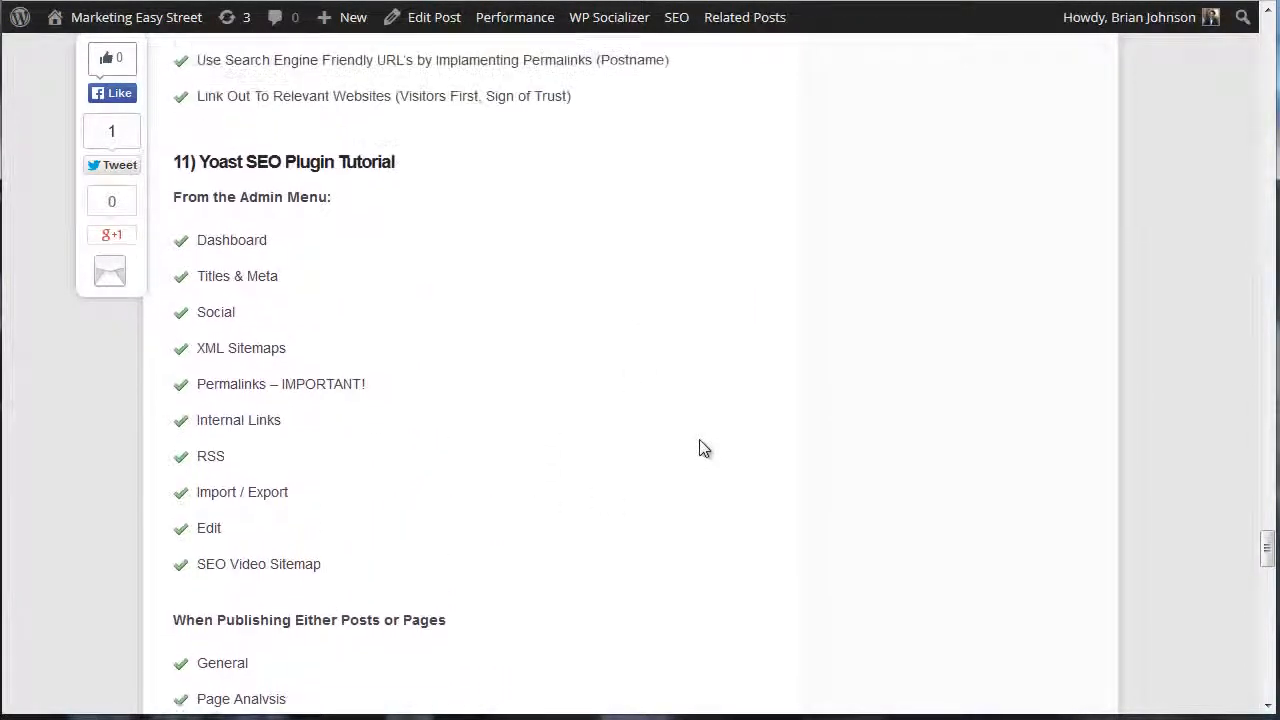
scroll(700, 440, down, 2)
scroll(705, 450, up, 1)
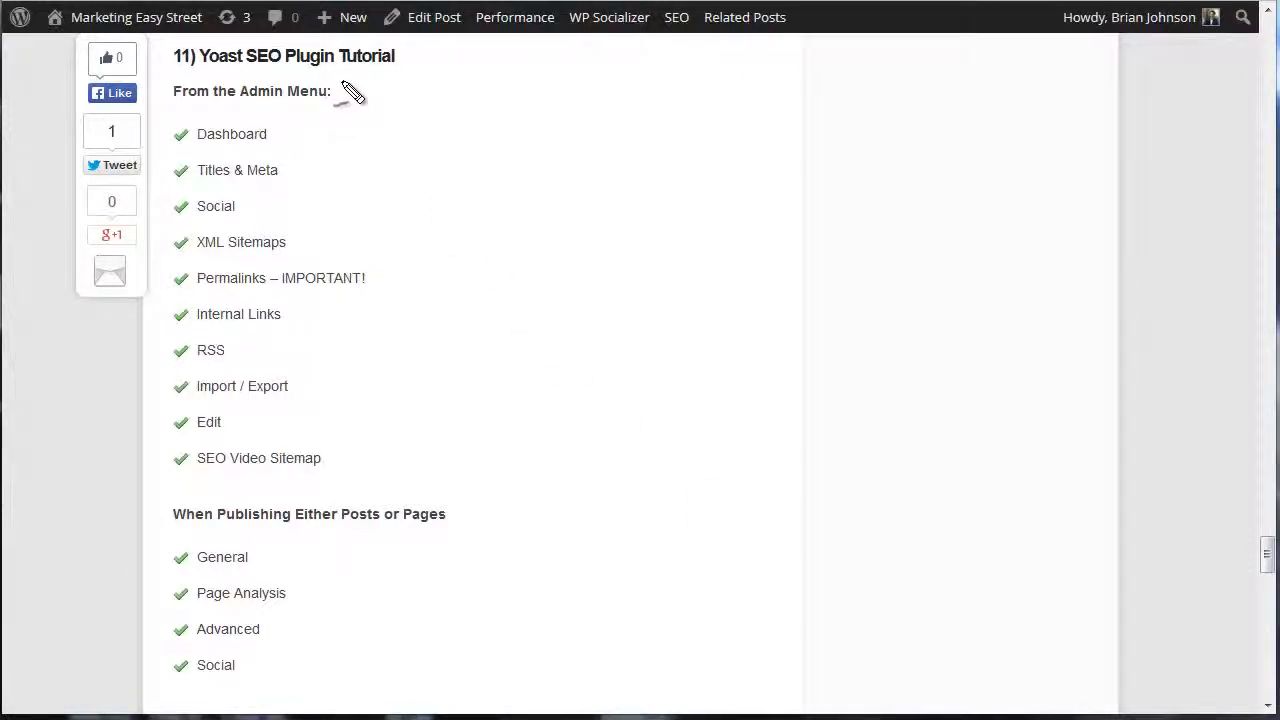
Step: Annotate the From the Admin Menu checklist in red, underlining IMPORTANT, outlining SEO Video Sitemap and writing SEO beside it, and clear the markup
mouse_move(342, 86)
mouse_down()
mouse_move(378, 84)
mouse_move(402, 58)
mouse_up()
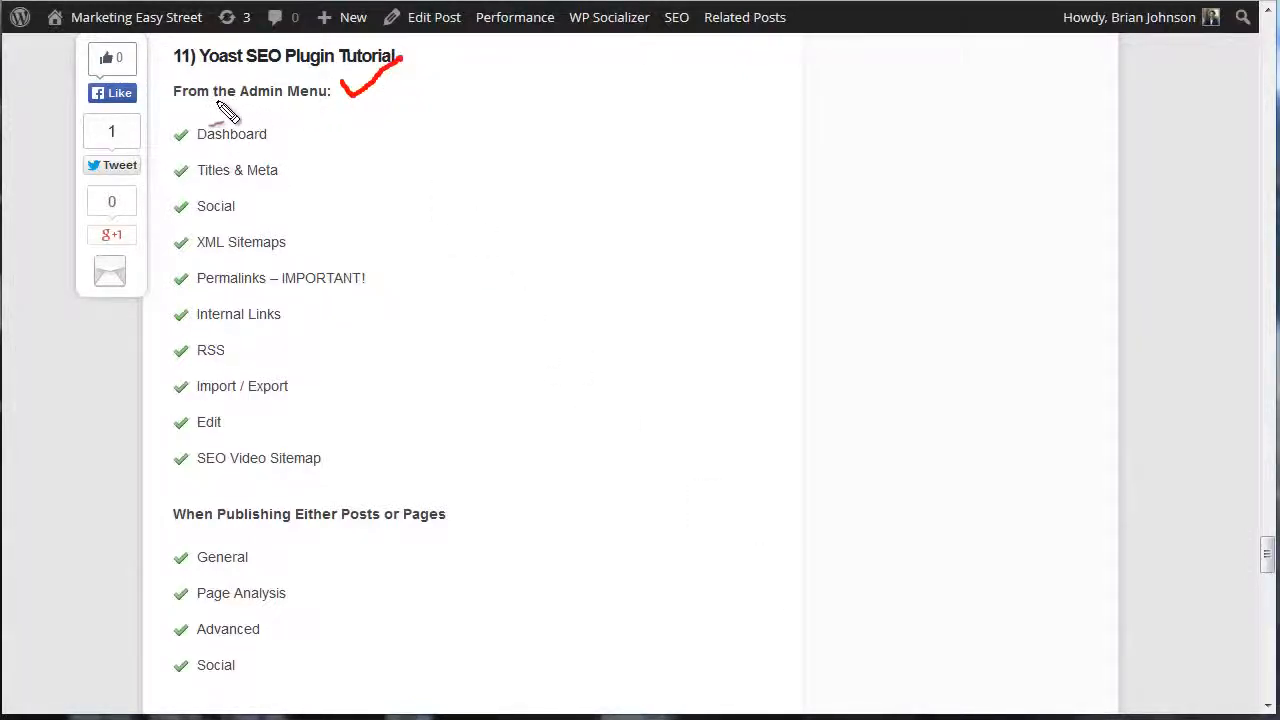
drag(202, 100, 270, 100)
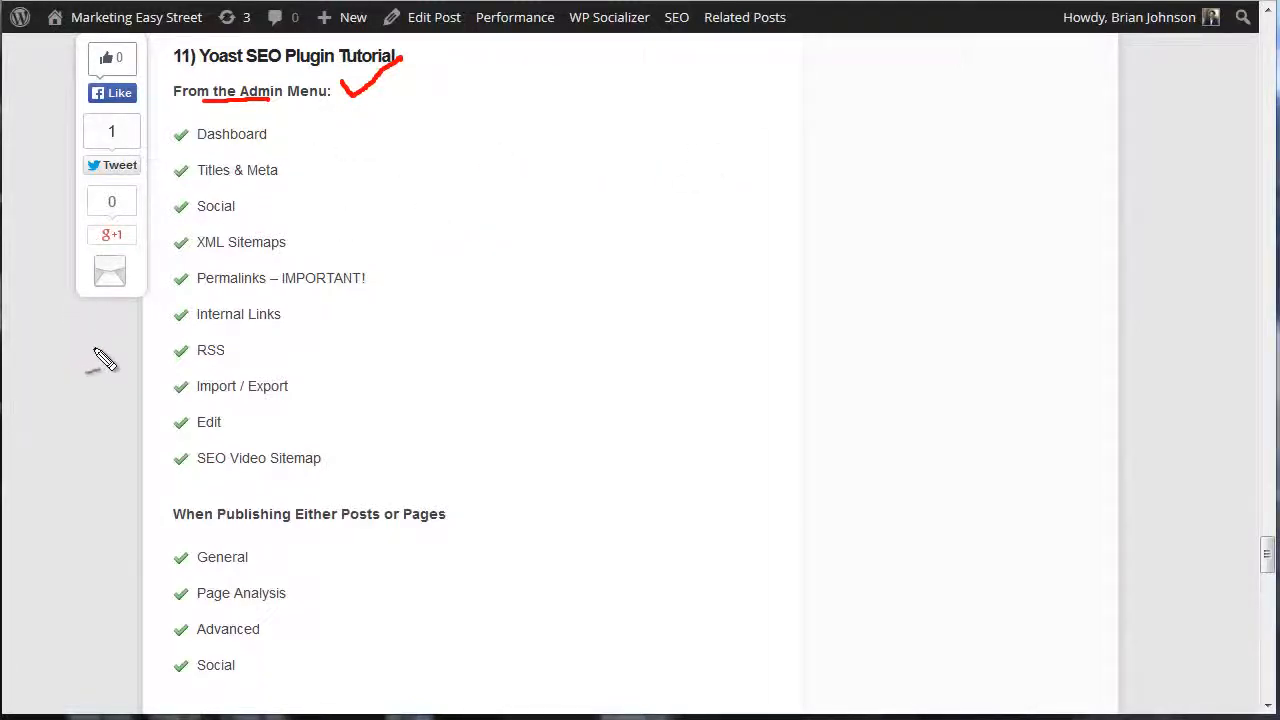
mouse_move(113, 338)
mouse_down()
mouse_move(100, 357)
mouse_move(23, 380)
mouse_move(58, 405)
mouse_up()
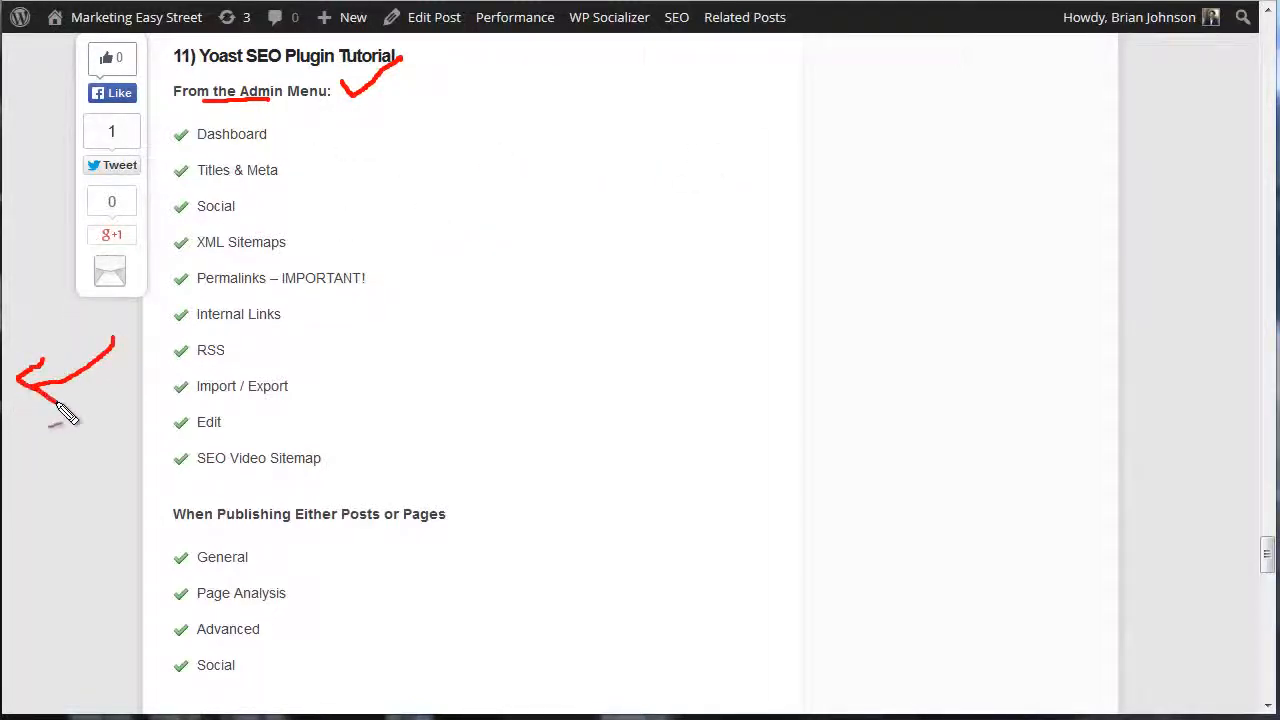
mouse_move(165, 80)
mouse_down()
mouse_move(183, 243)
mouse_move(139, 605)
mouse_up()
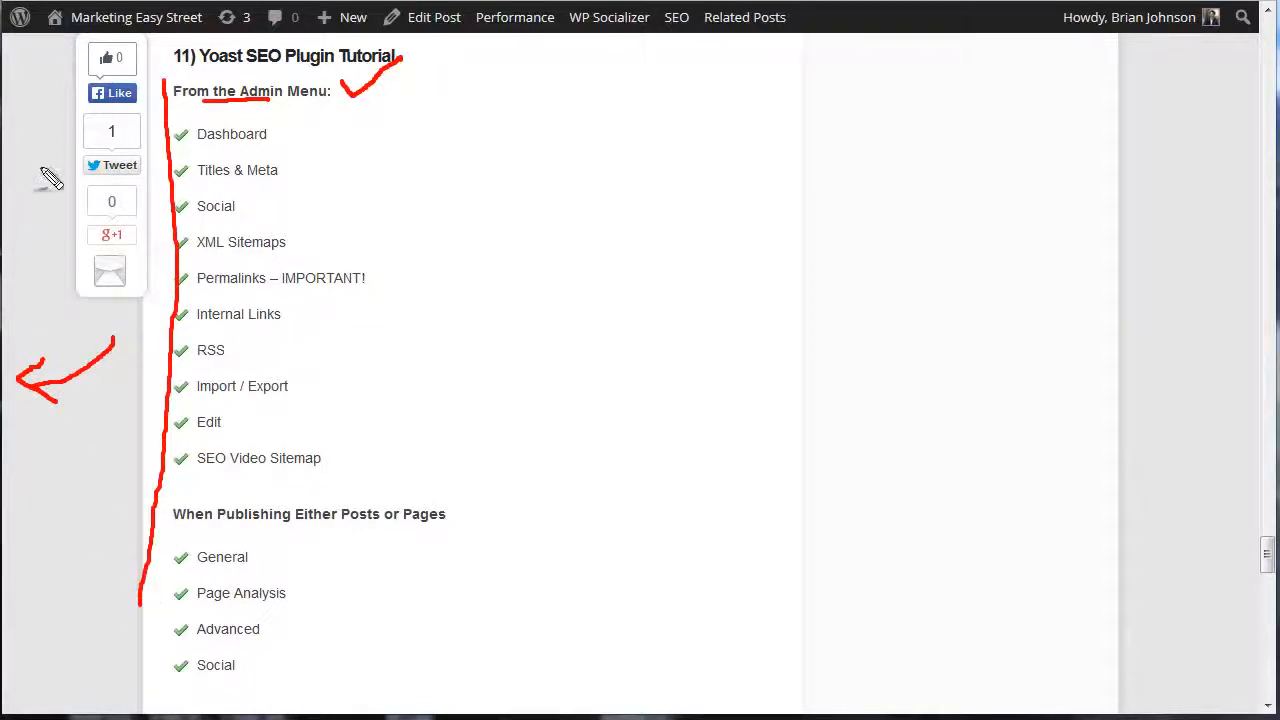
mouse_move(40, 128)
mouse_down()
mouse_move(68, 127)
mouse_move(73, 157)
mouse_up()
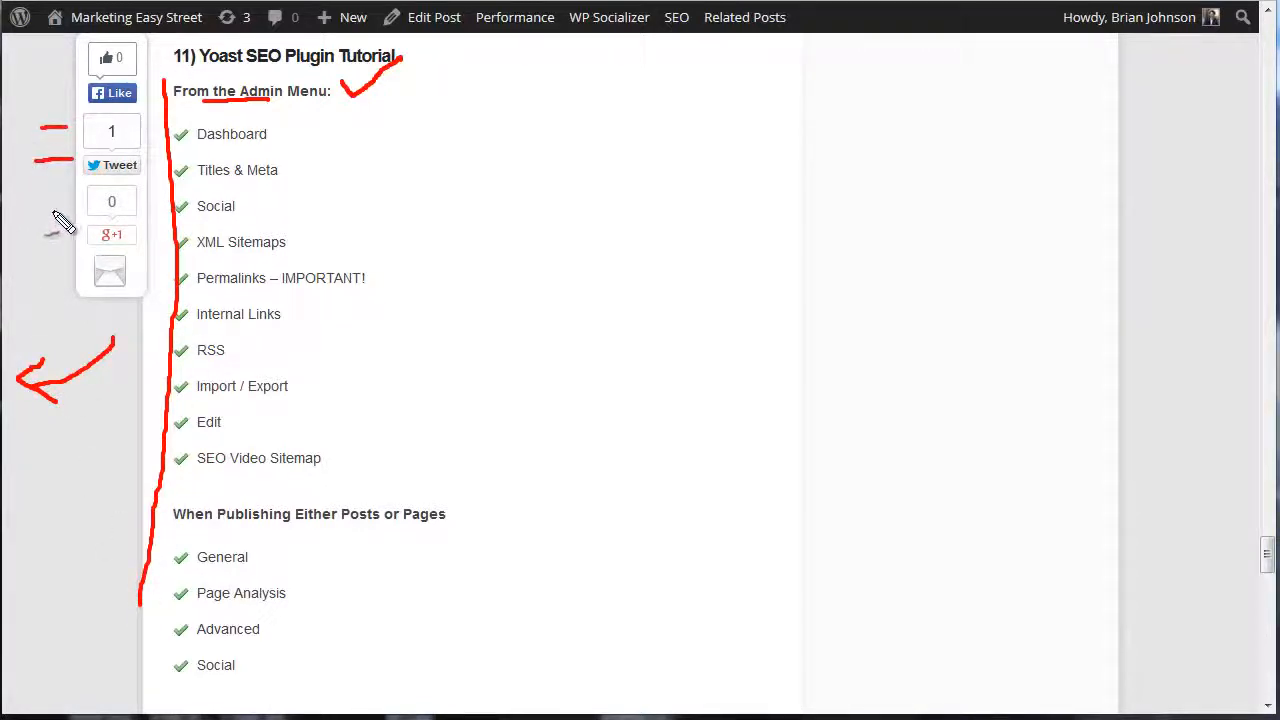
drag(38, 203, 70, 203)
drag(33, 241, 62, 243)
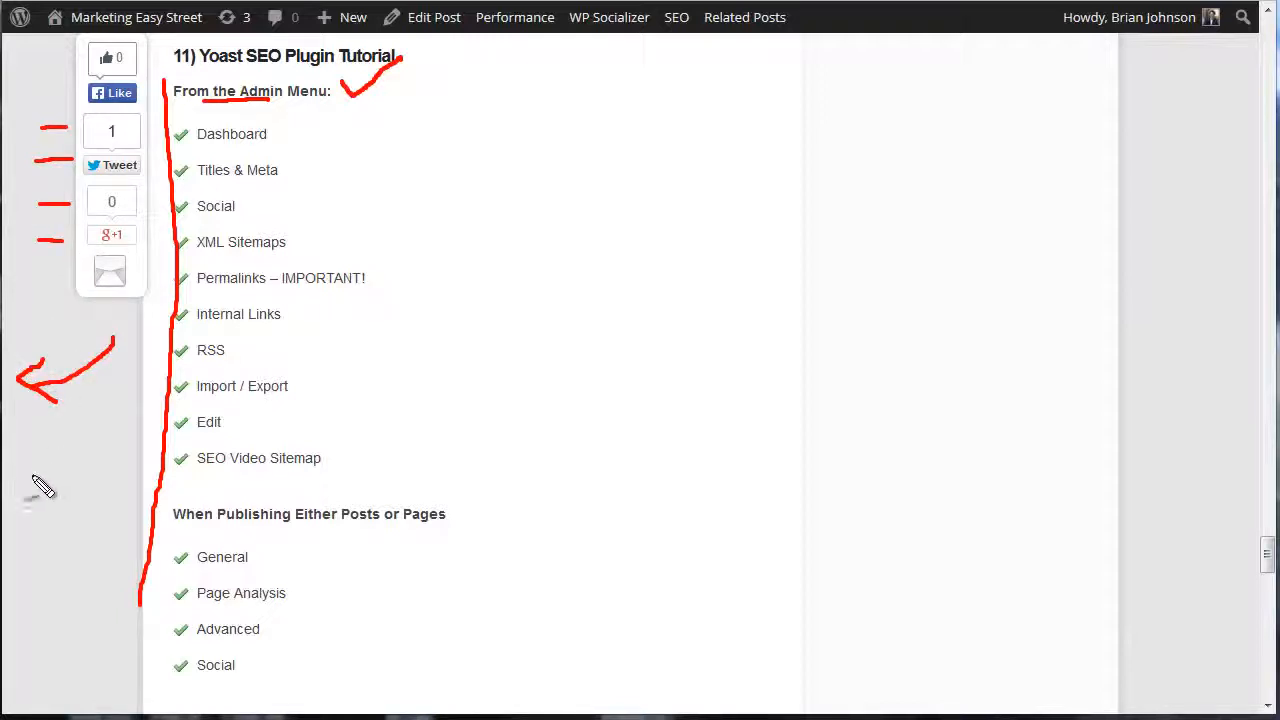
mouse_move(31, 468)
mouse_down()
mouse_move(21, 486)
mouse_move(43, 463)
mouse_move(42, 482)
mouse_move(86, 486)
mouse_move(62, 458)
mouse_up()
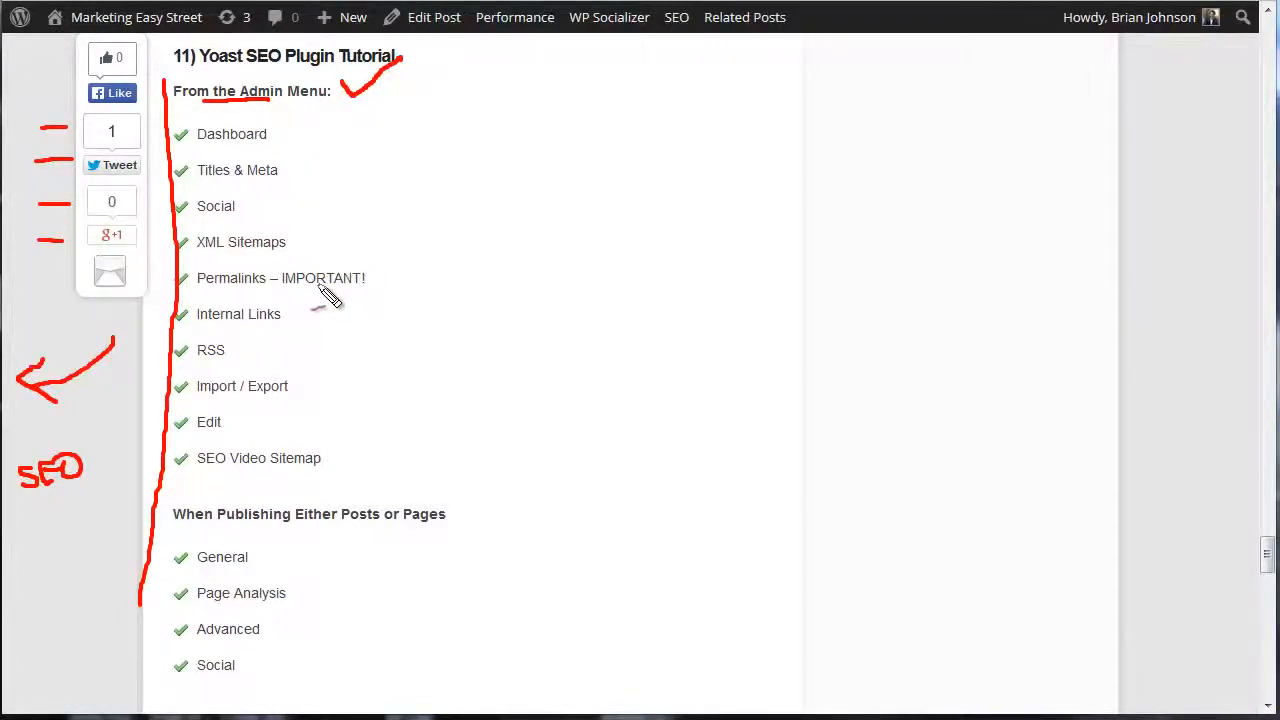
drag(283, 288, 350, 287)
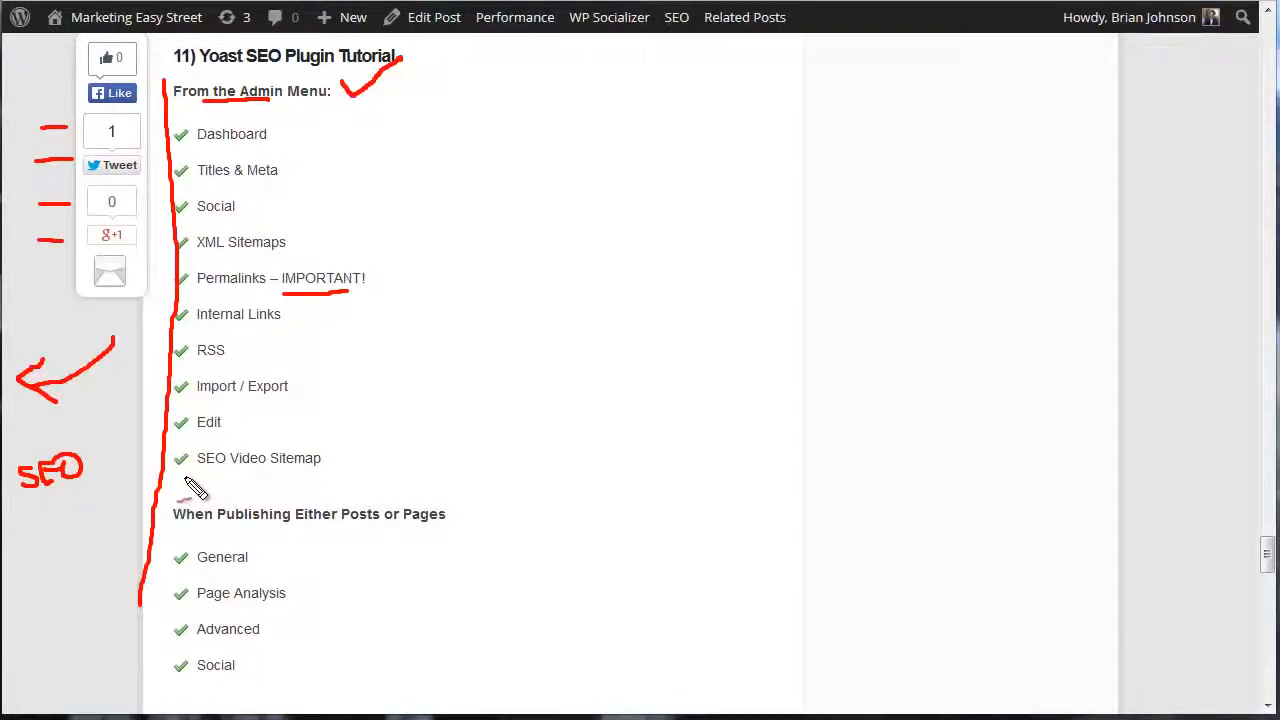
mouse_move(183, 478)
mouse_down()
mouse_move(336, 482)
mouse_move(330, 446)
mouse_move(168, 440)
mouse_up()
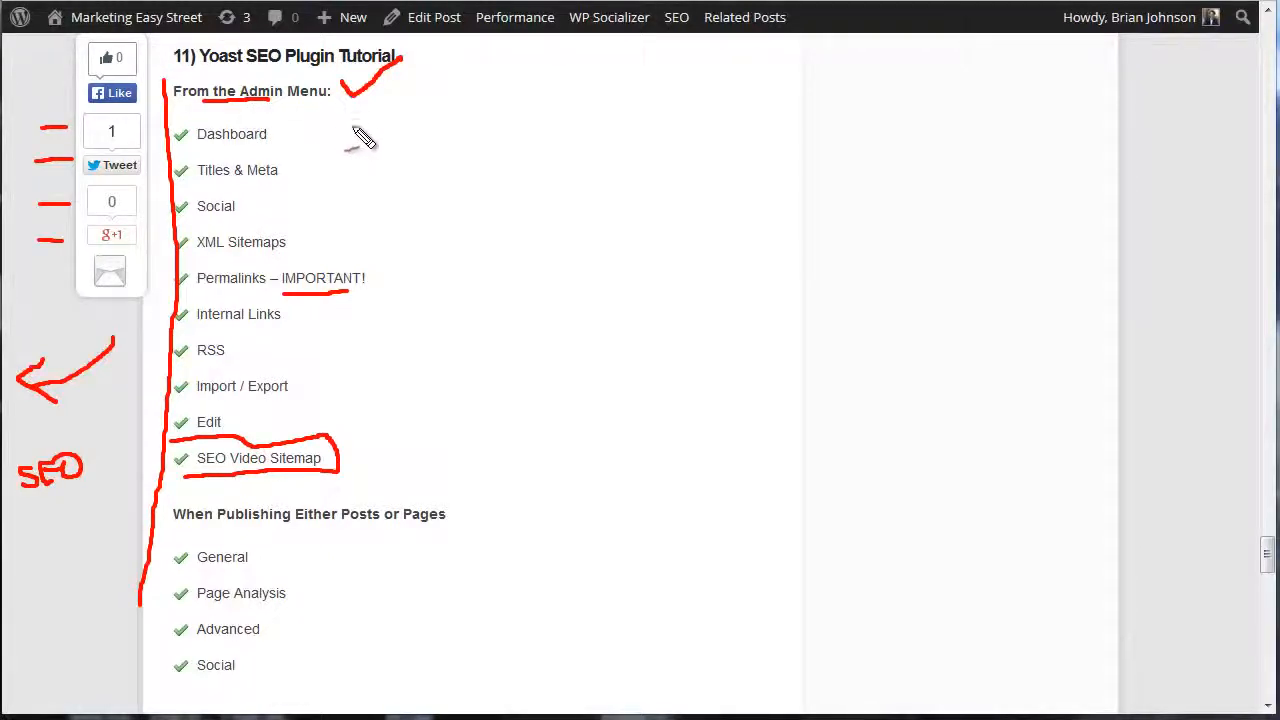
key(Escape)
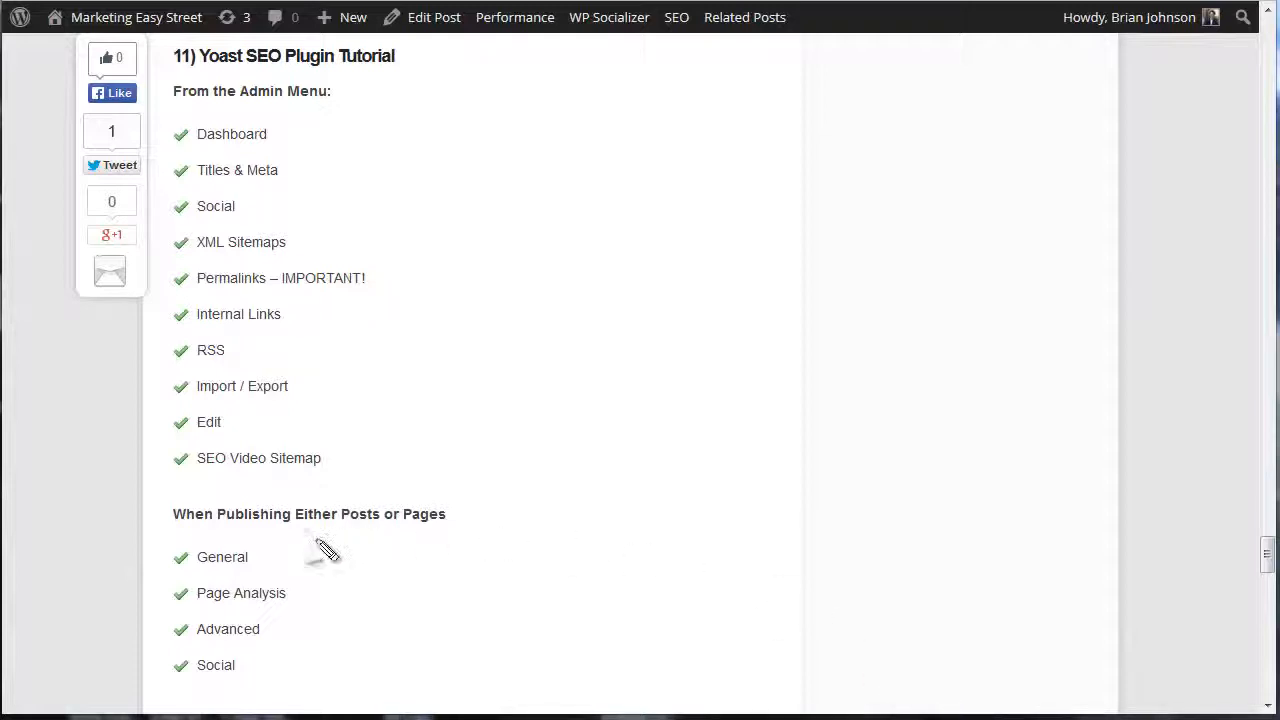
Step: Underline Posts and Pages in red, draw an arrow and tick General, Page Analysis, Advanced and Social, and clear the markup
drag(348, 524, 441, 532)
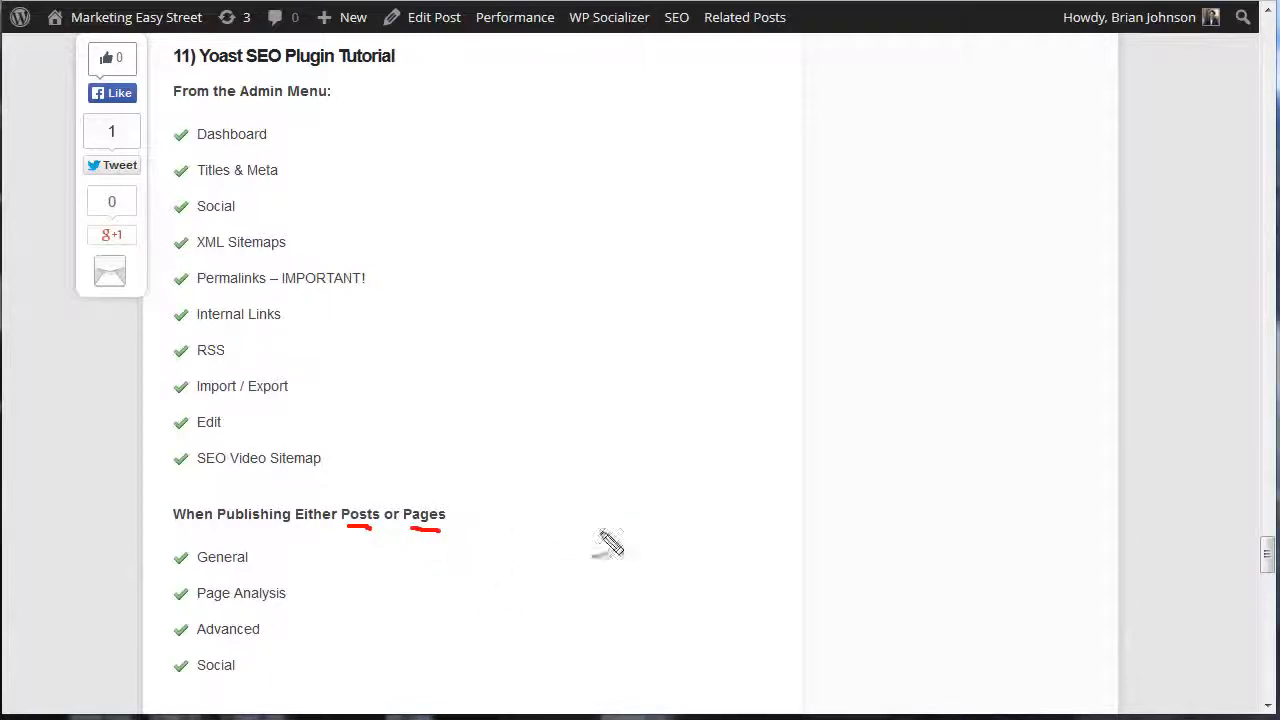
mouse_move(862, 480)
mouse_down()
mouse_move(842, 612)
mouse_move(894, 591)
mouse_up()
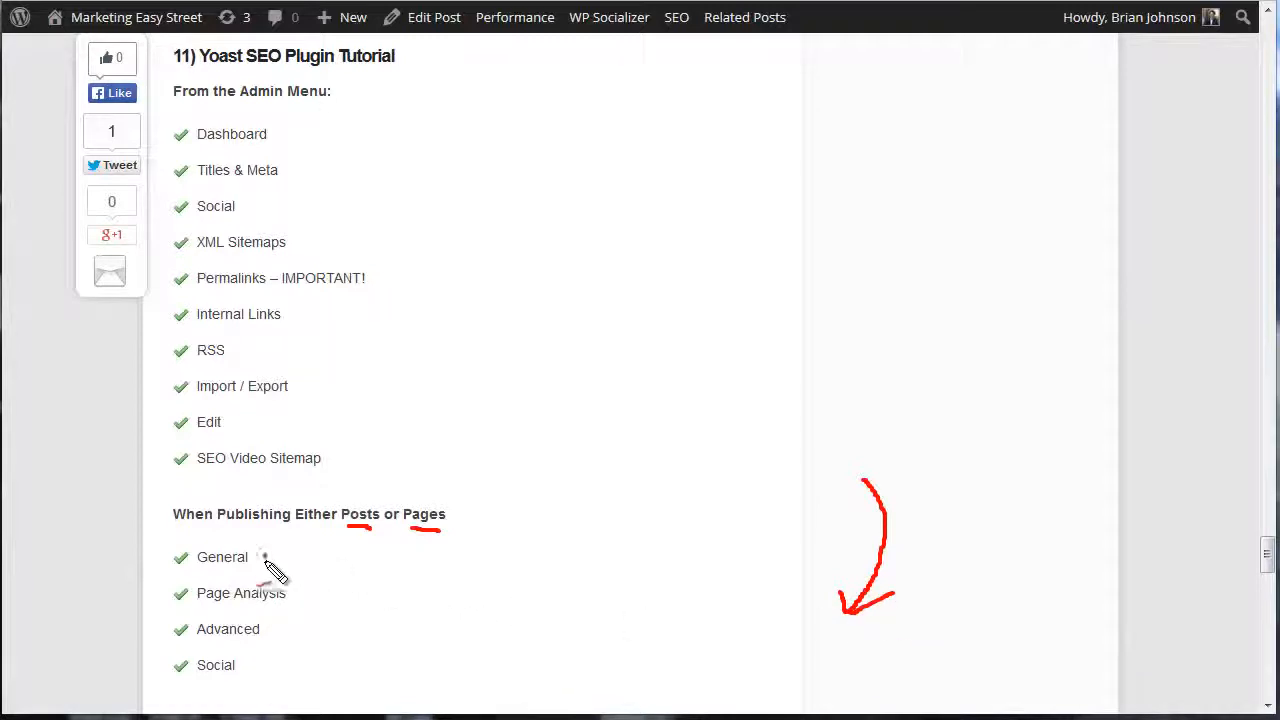
mouse_move(264, 563)
mouse_down()
mouse_move(293, 557)
mouse_move(344, 590)
mouse_up()
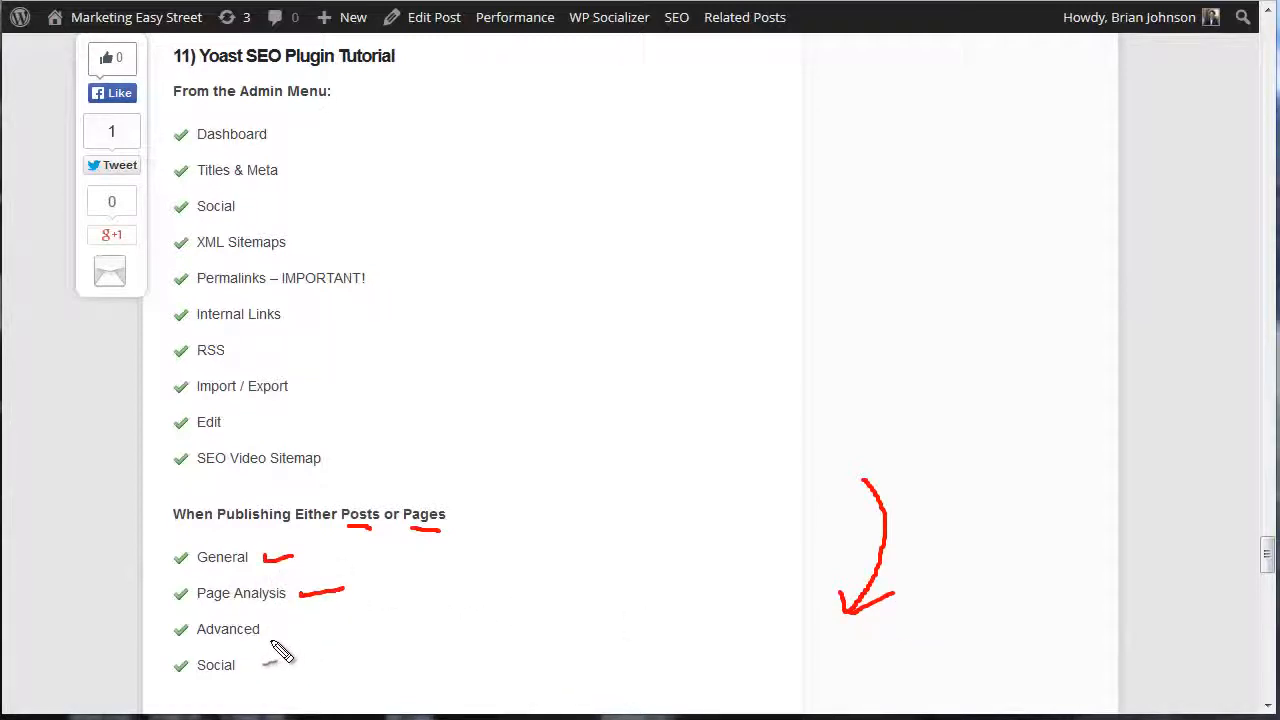
drag(270, 639, 292, 631)
drag(252, 680, 282, 668)
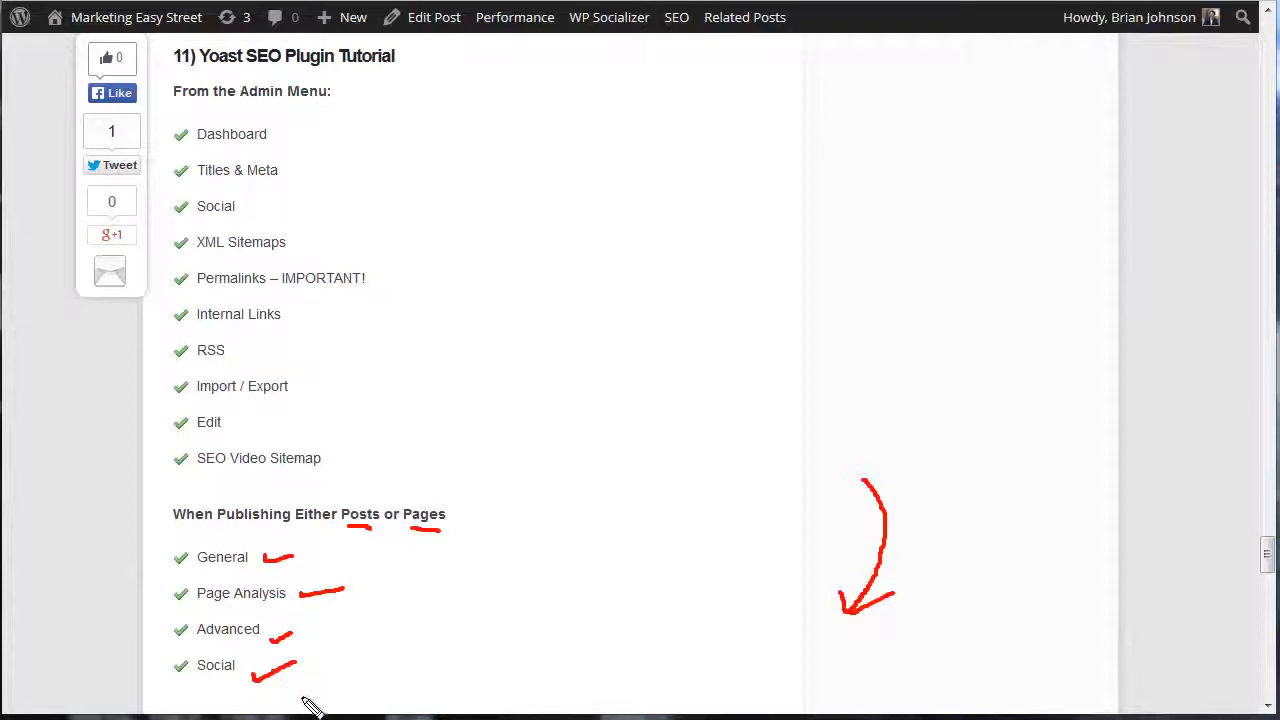
key(Escape)
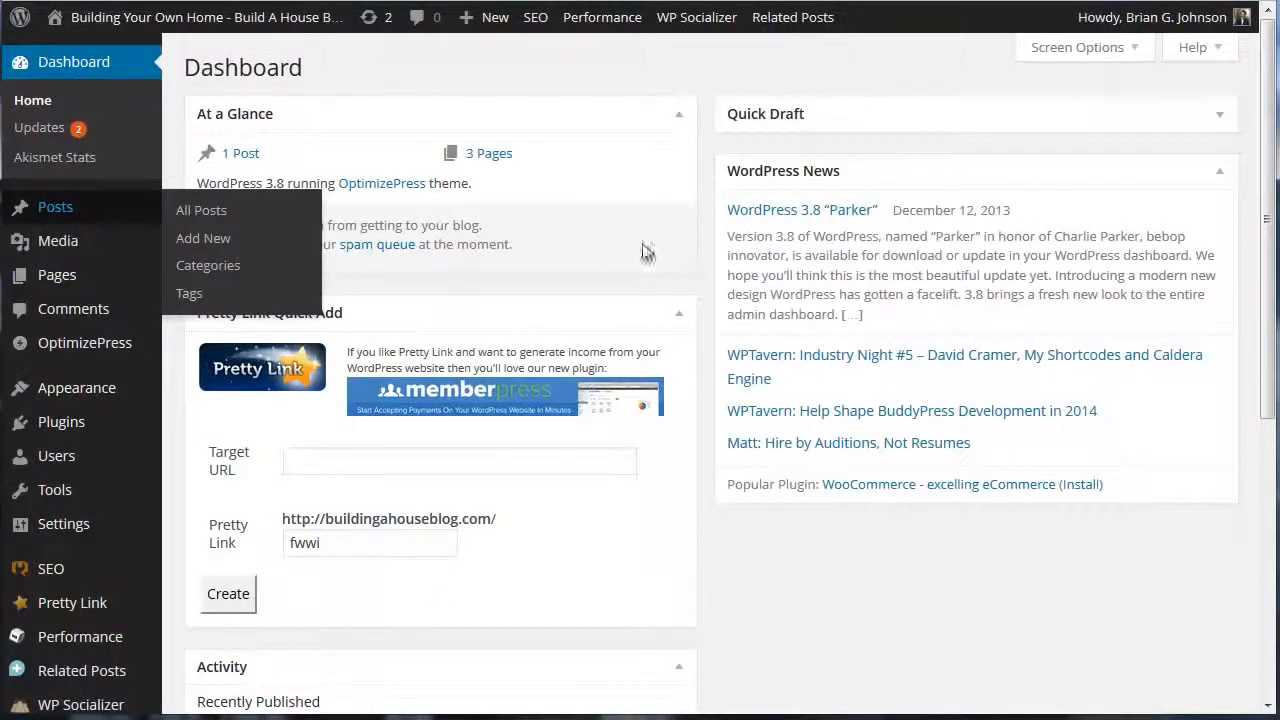
Step: Collapse the At a Glance box and open the house-building blog's live site in a new tab to look over its home page
click(603, 113)
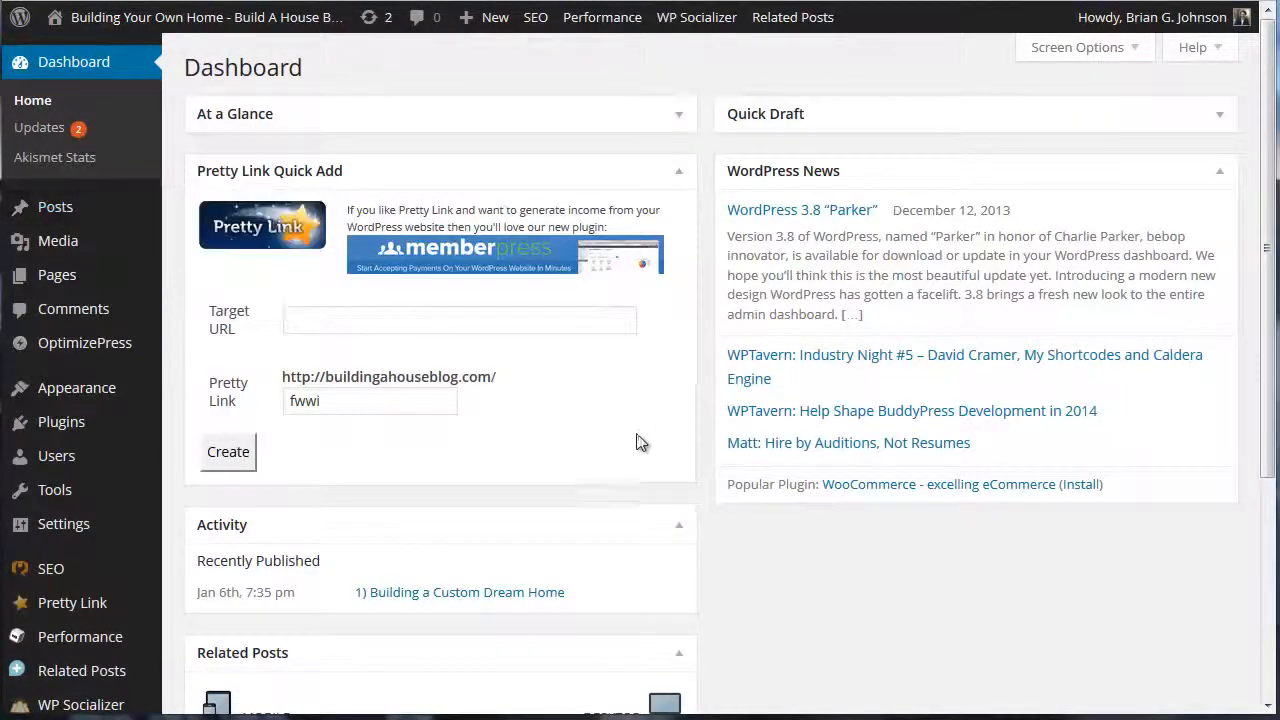
mouse_move(99, 29)
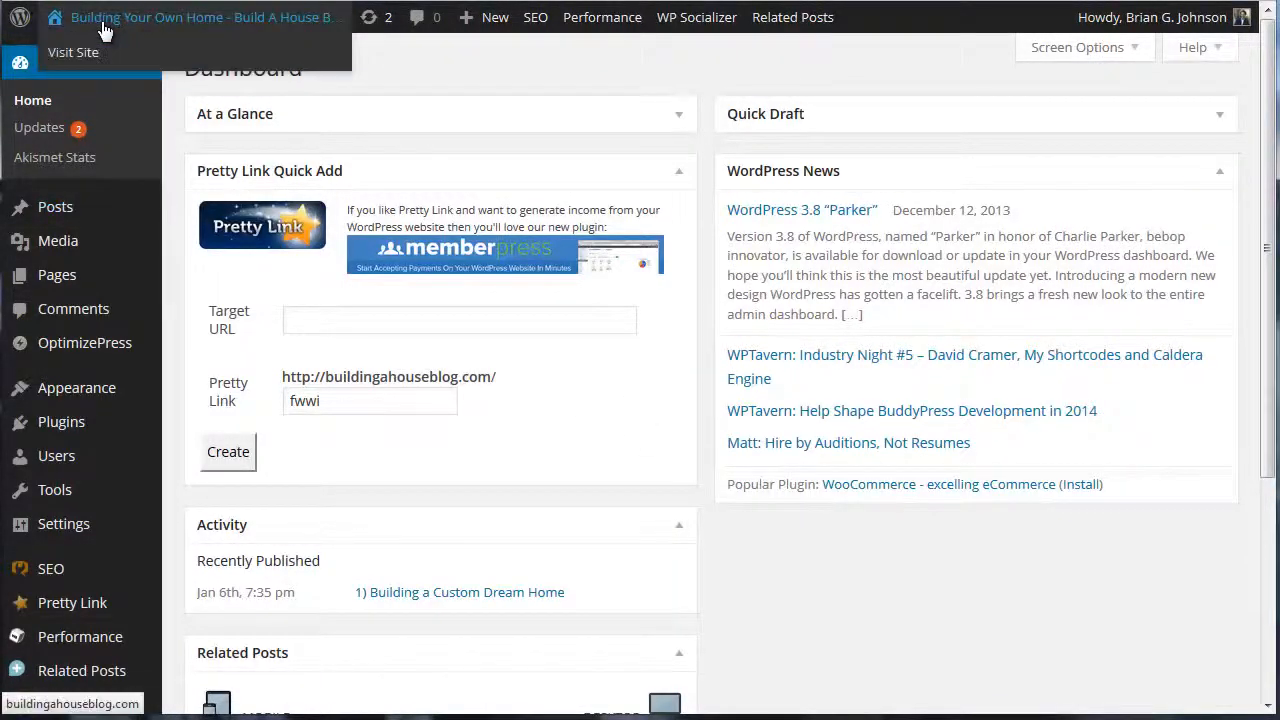
right_click(80, 62)
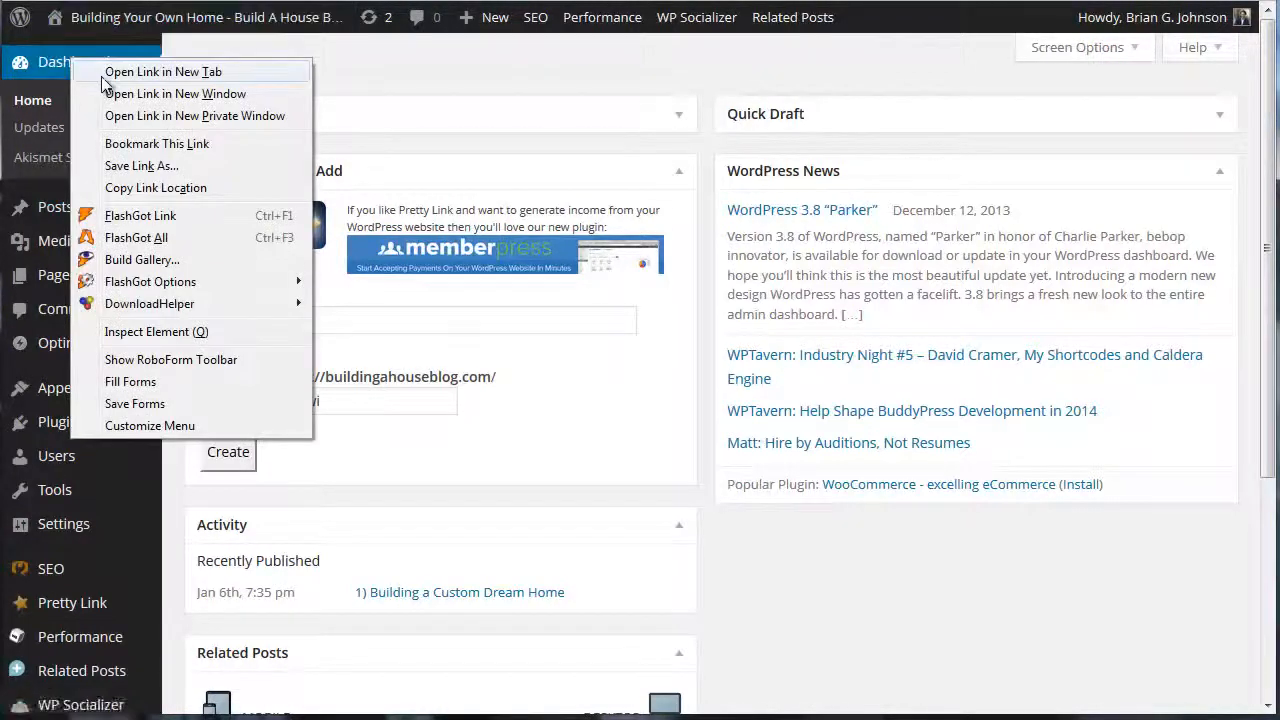
click(108, 71)
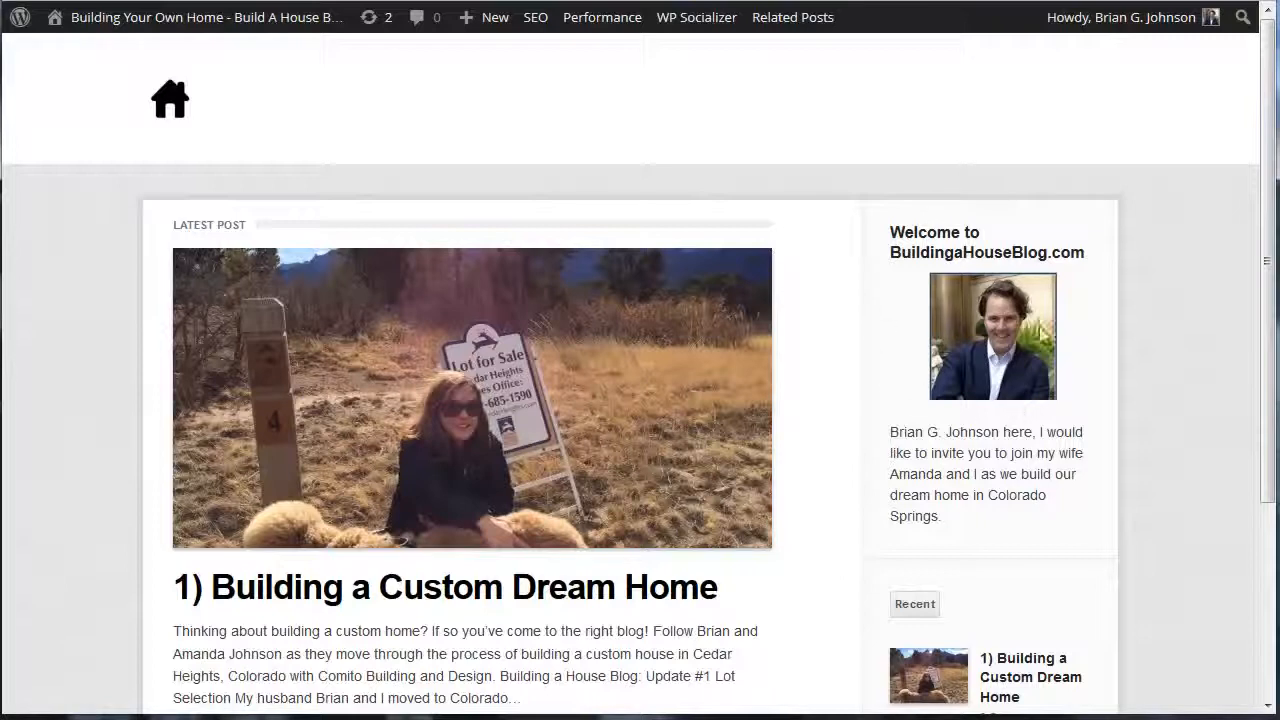
scroll(1109, 483, down, 5)
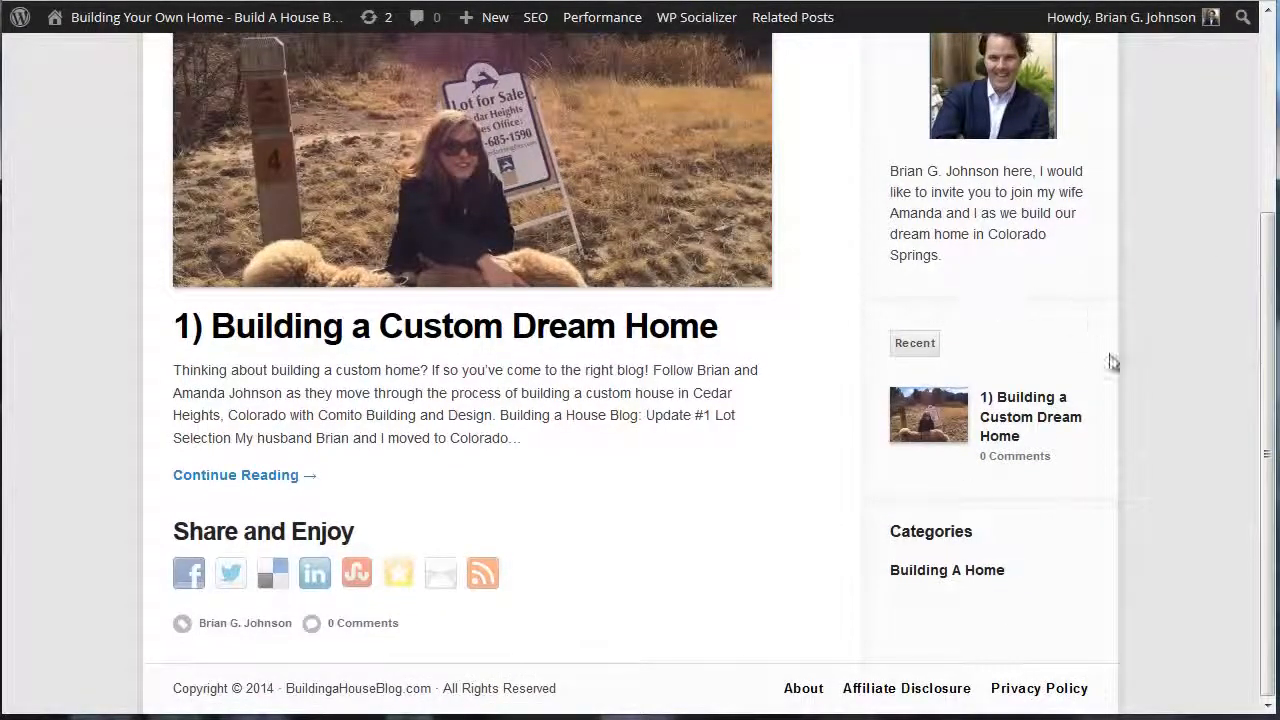
scroll(1113, 360, up, 5)
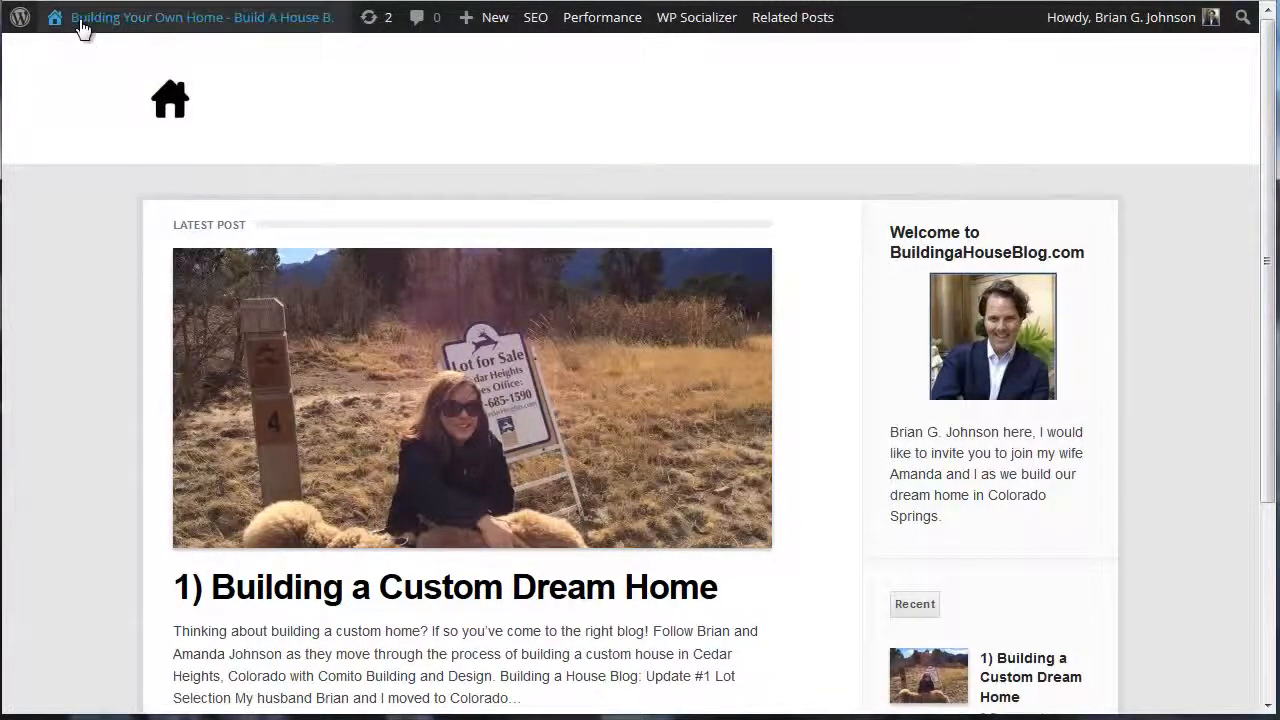
Step: Return to the blog's WordPress admin, point out the SEO entry with a red arrow and open the SEO plugin's Dashboard settings
mouse_move(82, 24)
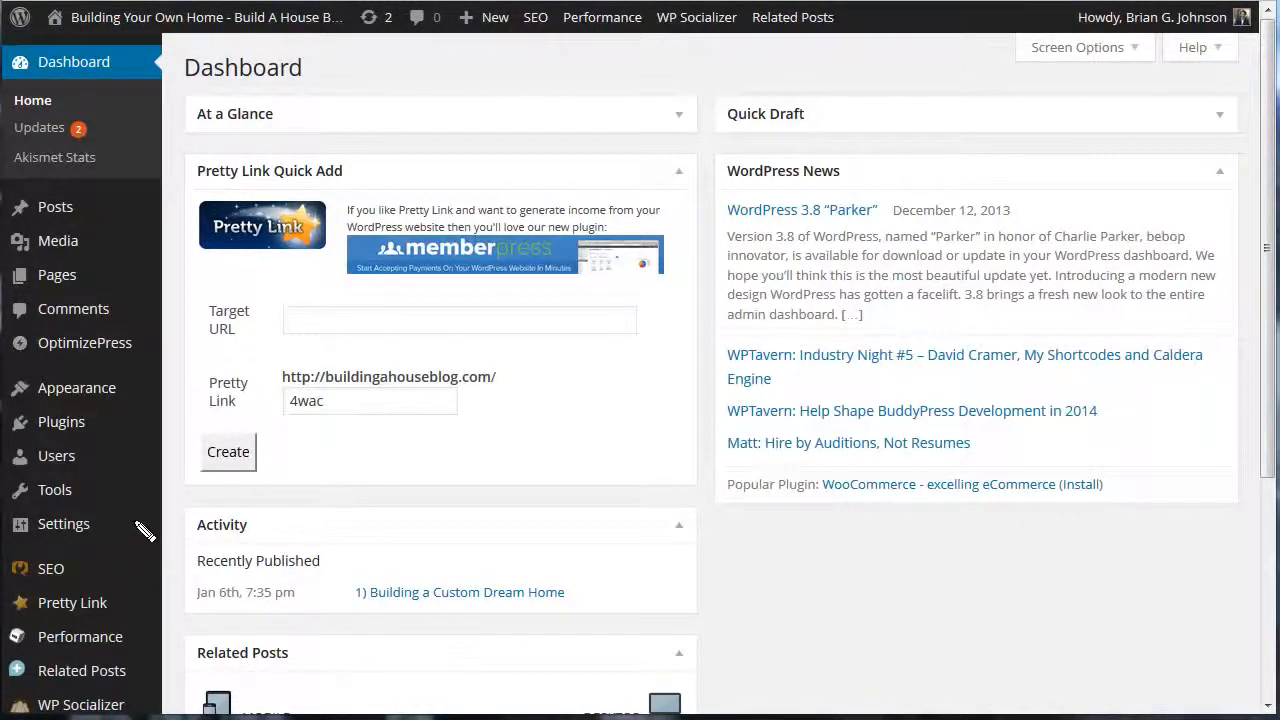
mouse_move(183, 486)
mouse_down()
mouse_move(140, 565)
mouse_move(117, 564)
mouse_move(148, 573)
mouse_up()
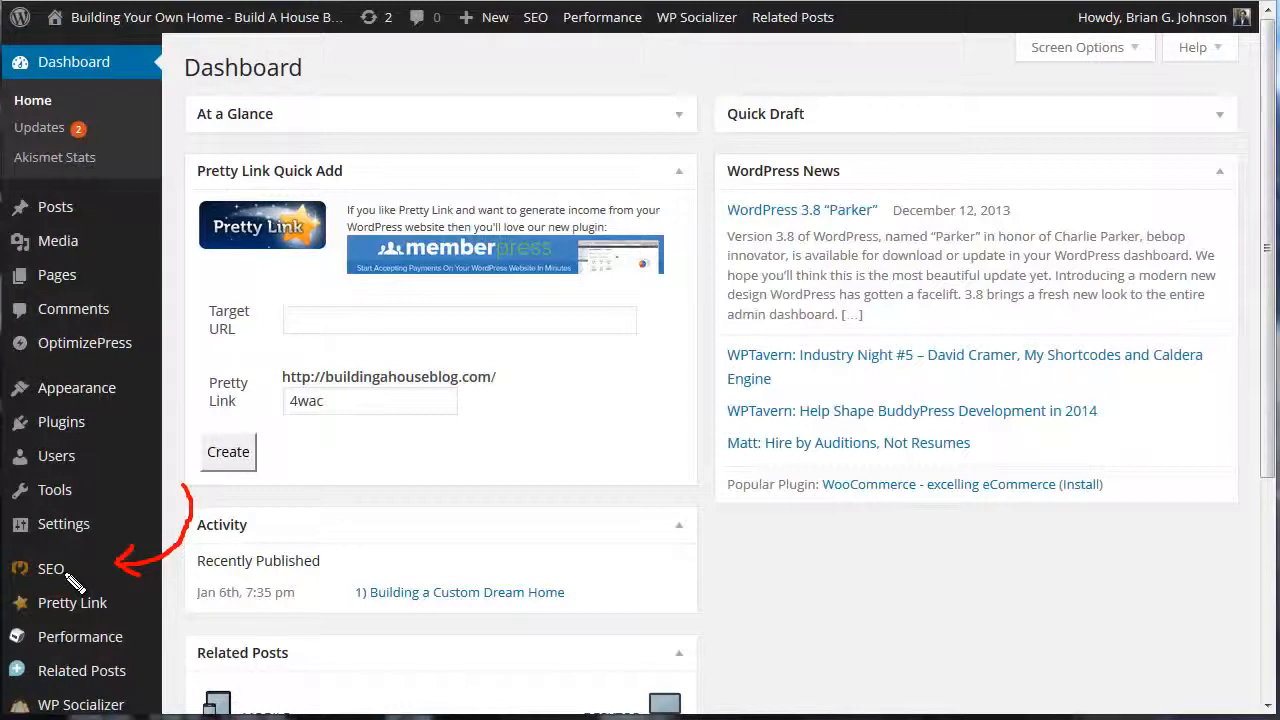
mouse_move(78, 575)
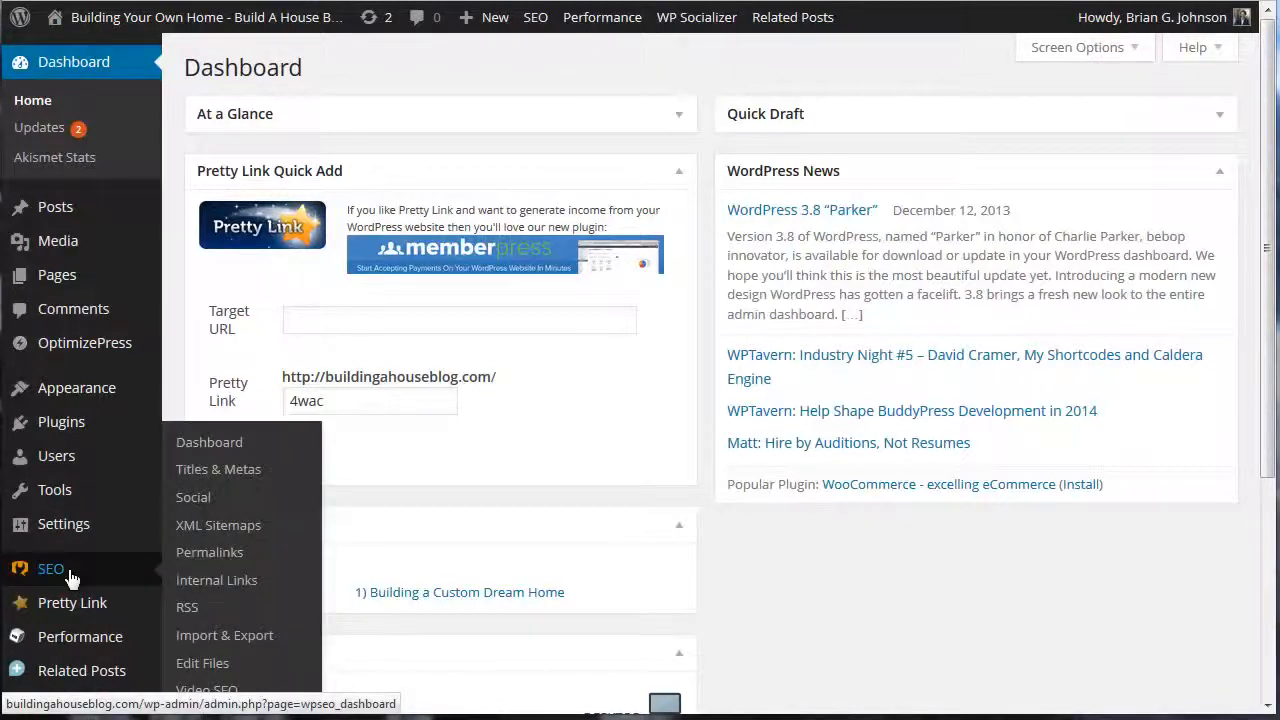
click(205, 443)
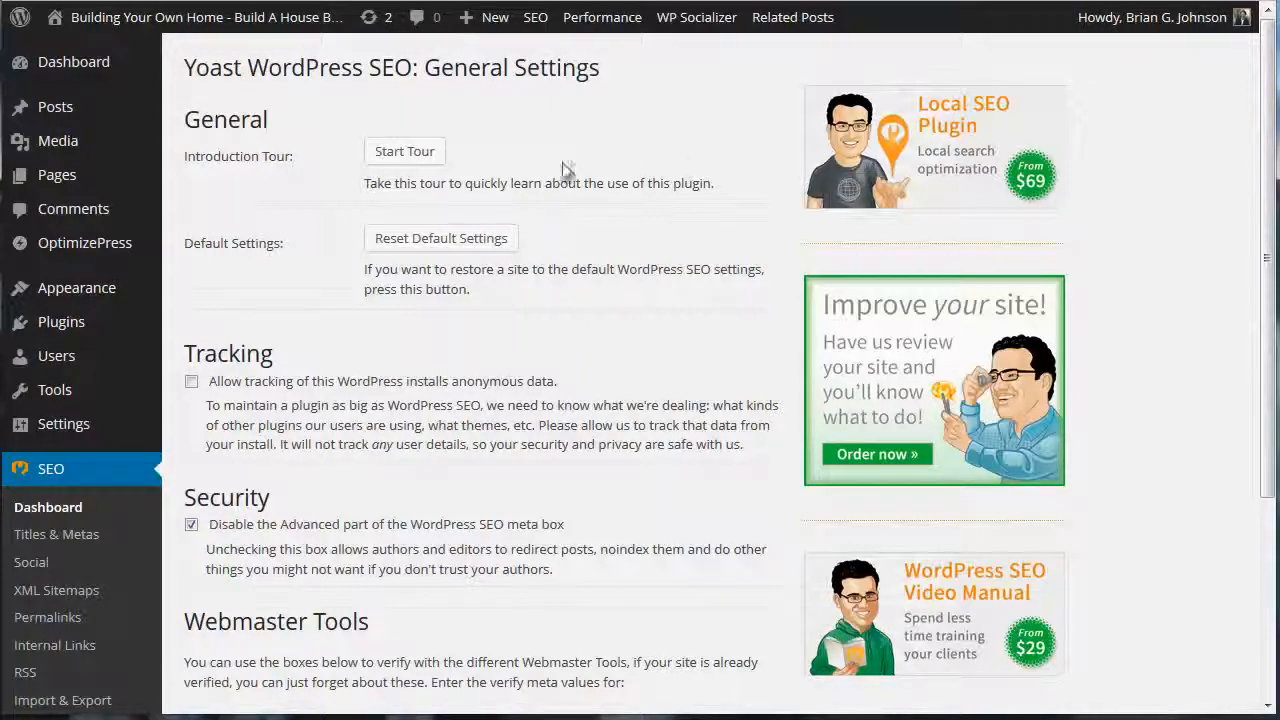
Step: Disable the Security option that hides the Advanced part of the WordPress SEO meta box, and highlight the word Webmaster in the Webmaster Tools heading
scroll(508, 516, down, 3)
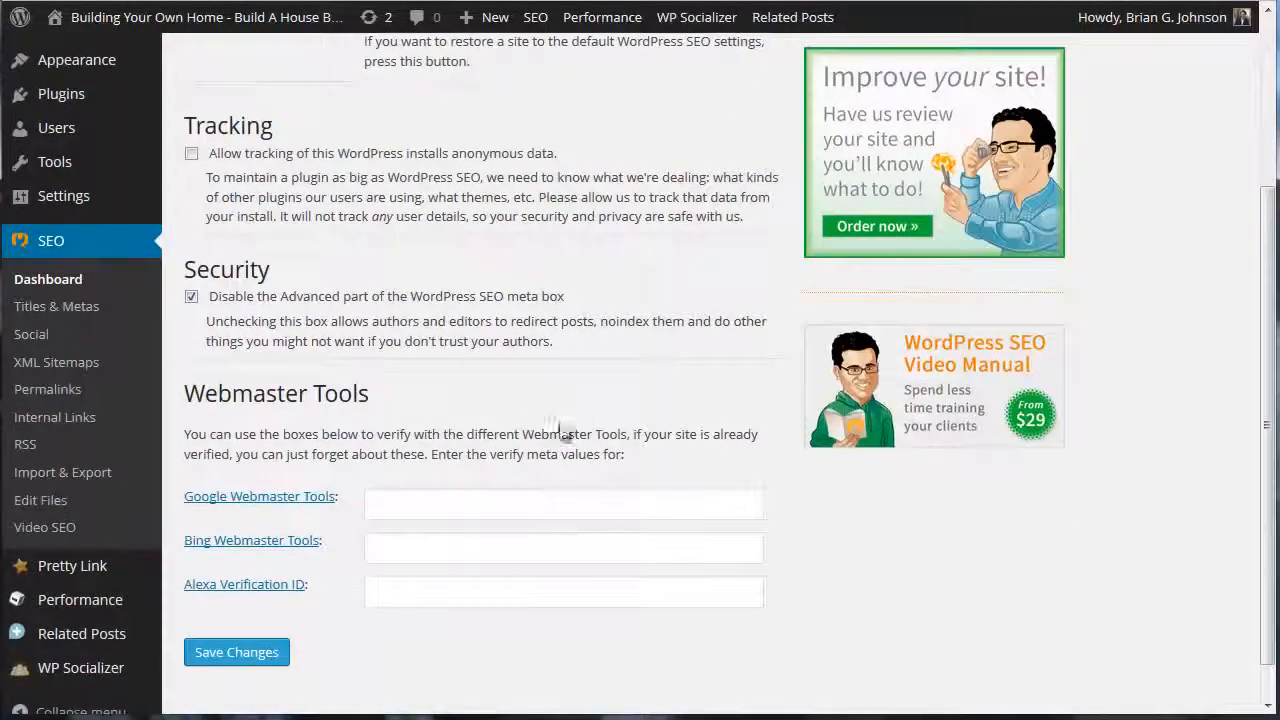
scroll(580, 392, up, 3)
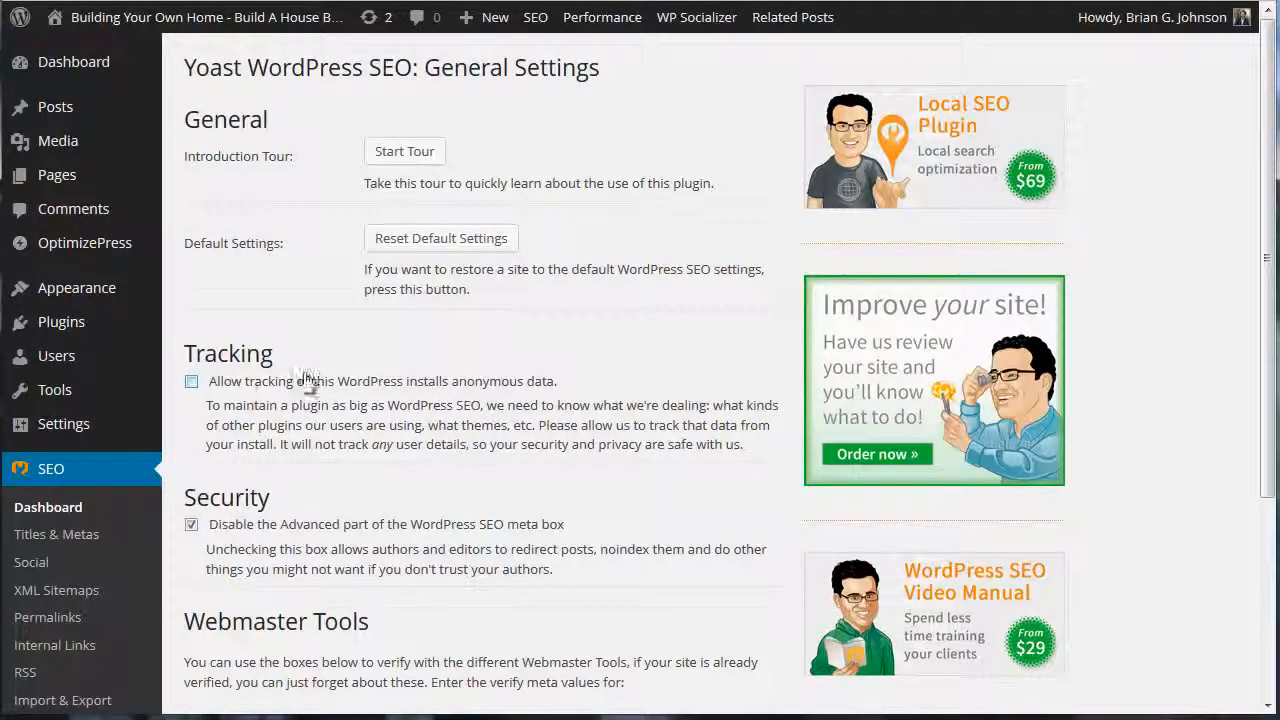
scroll(589, 401, down, 2)
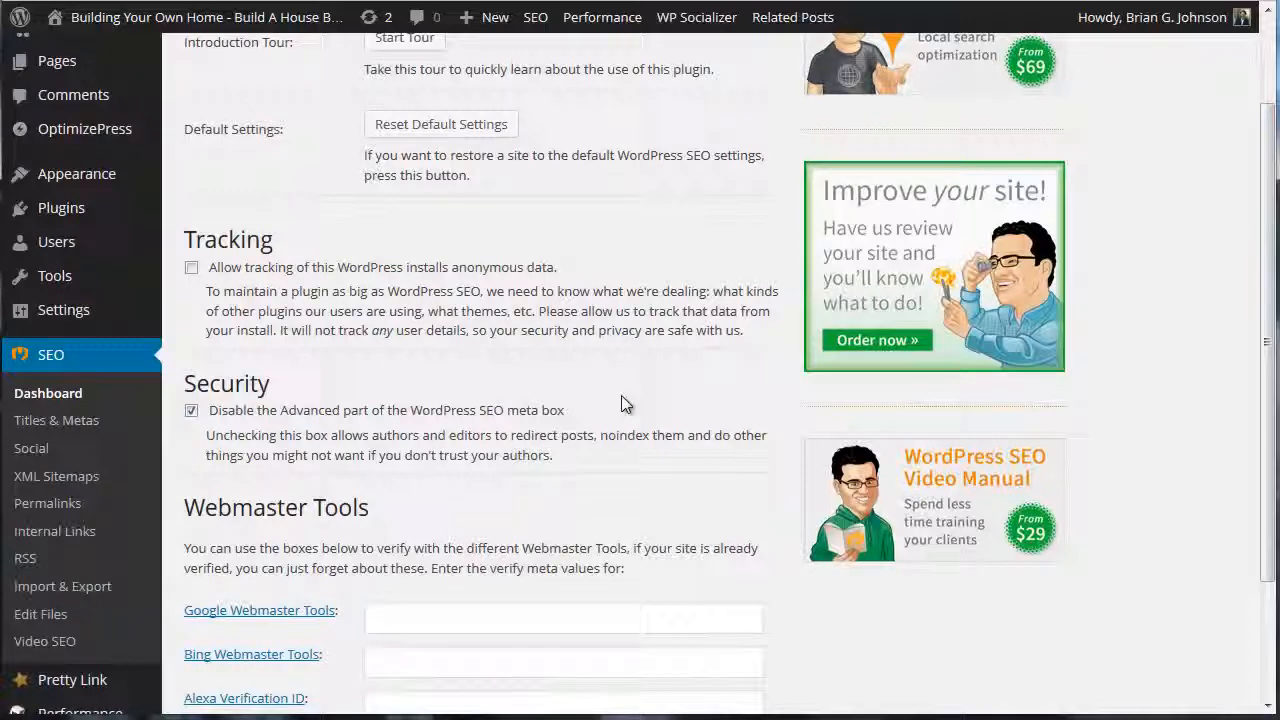
scroll(622, 404, down, 1)
scroll(622, 398, down, 1)
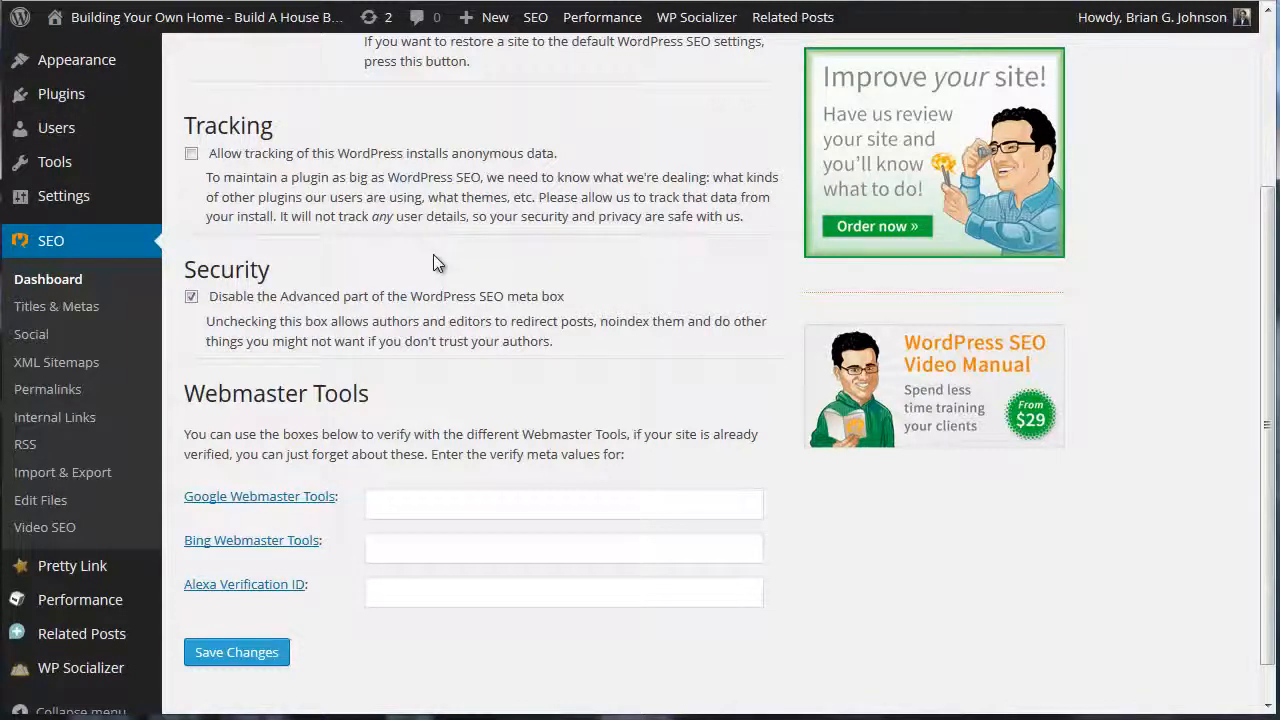
click(192, 303)
click(192, 299)
double_click(200, 400)
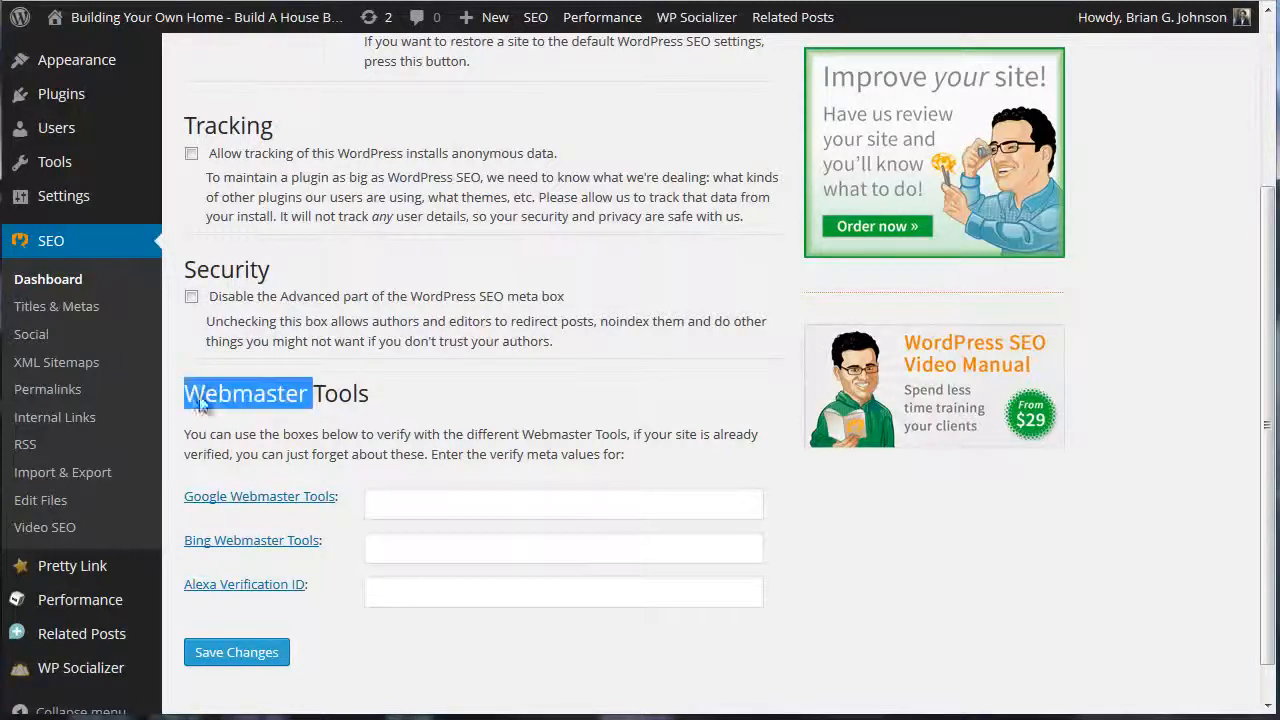
Step: Highlight the Webmaster Tools heading and look over the Google, Bing and Alexa verification fields beneath it
drag(200, 400, 389, 416)
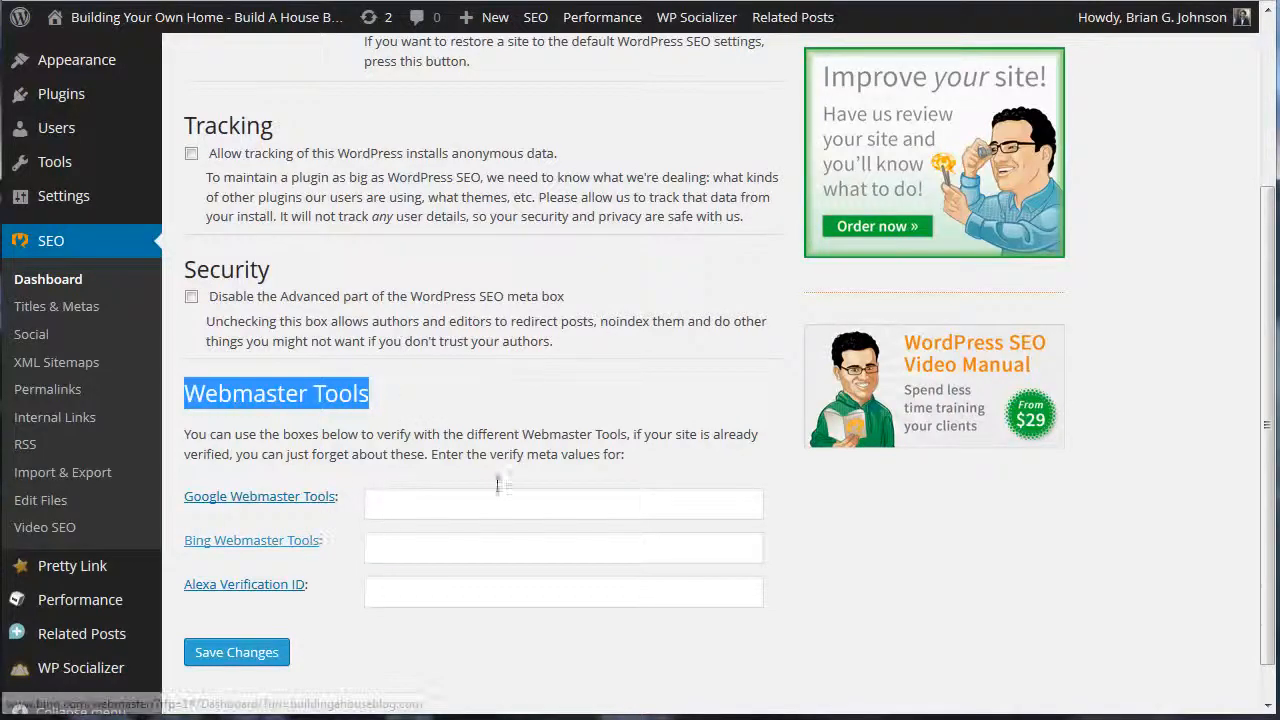
scroll(652, 432, down, 1)
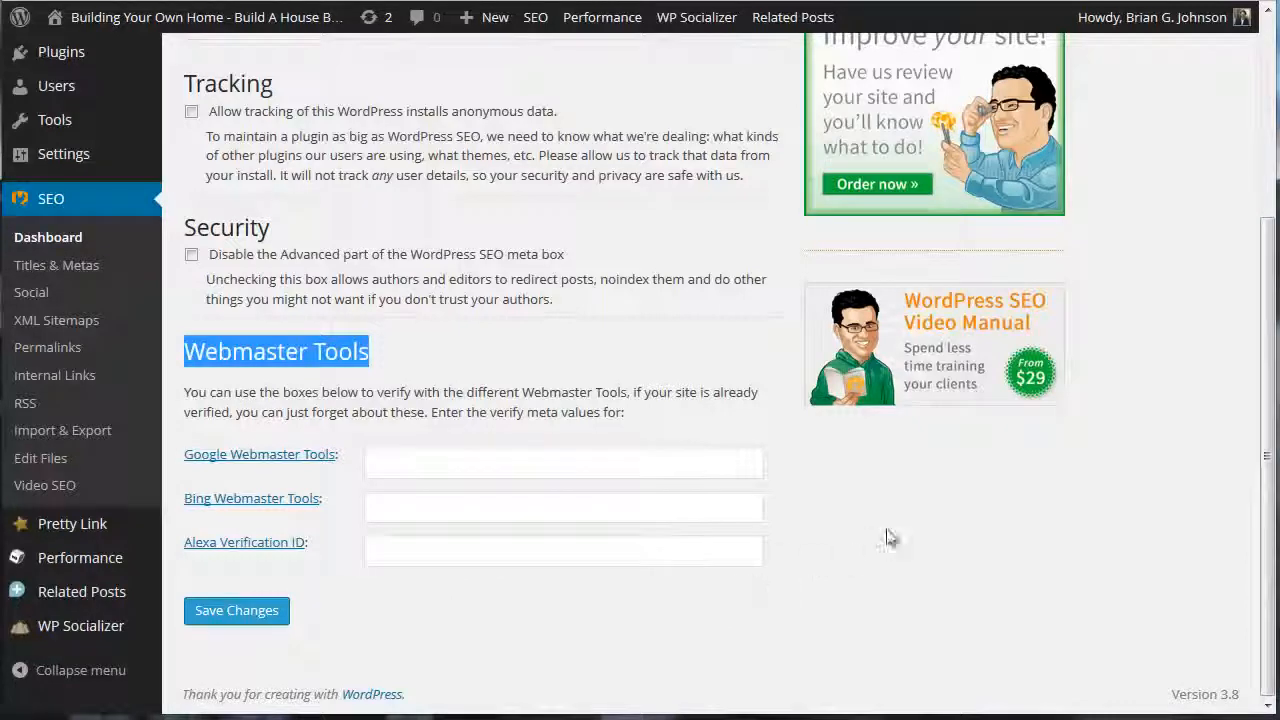
Step: Open the SEO plugin's Titles & Metas settings and enable Noindex subpages of archives
click(64, 270)
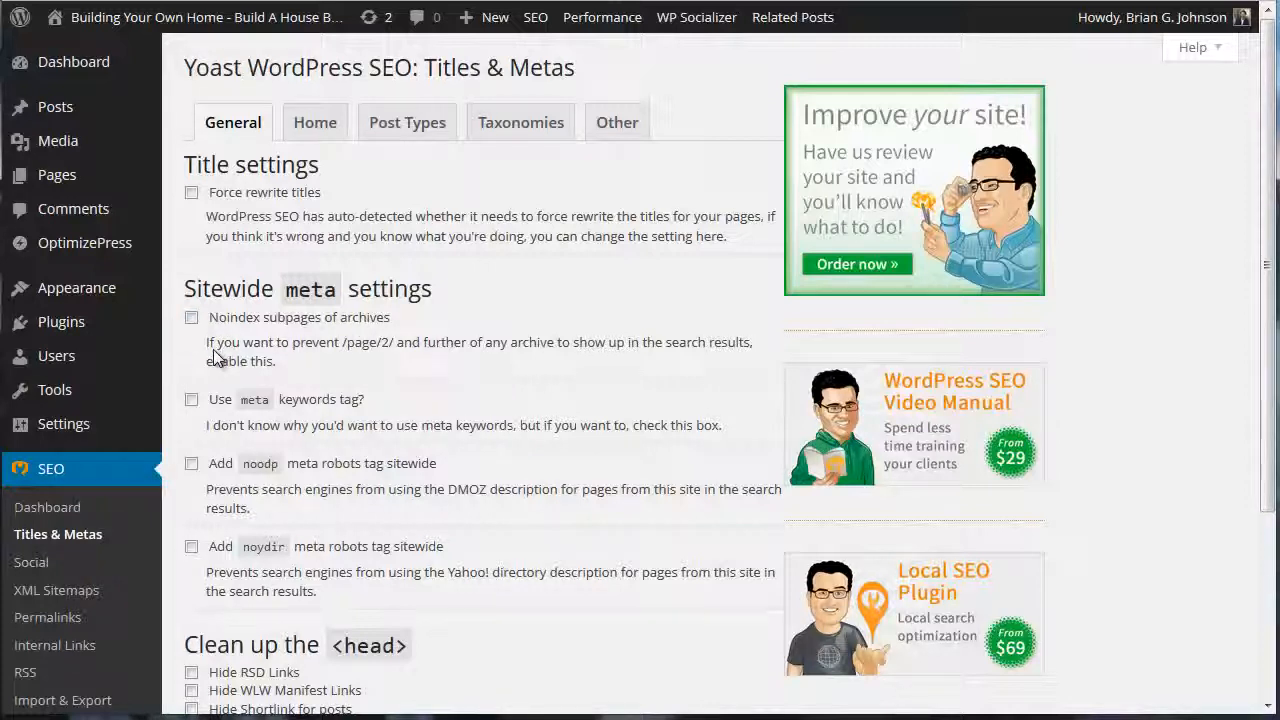
click(191, 317)
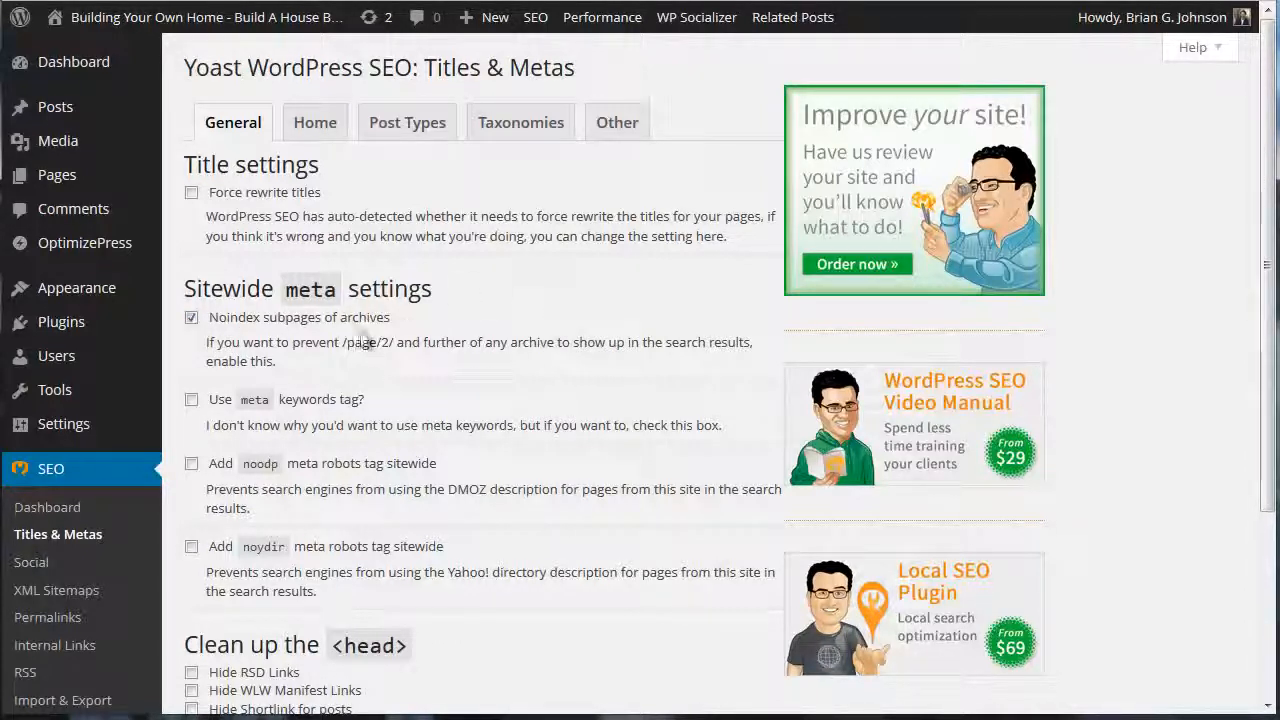
drag(389, 320, 340, 320)
click(386, 320)
click(192, 318)
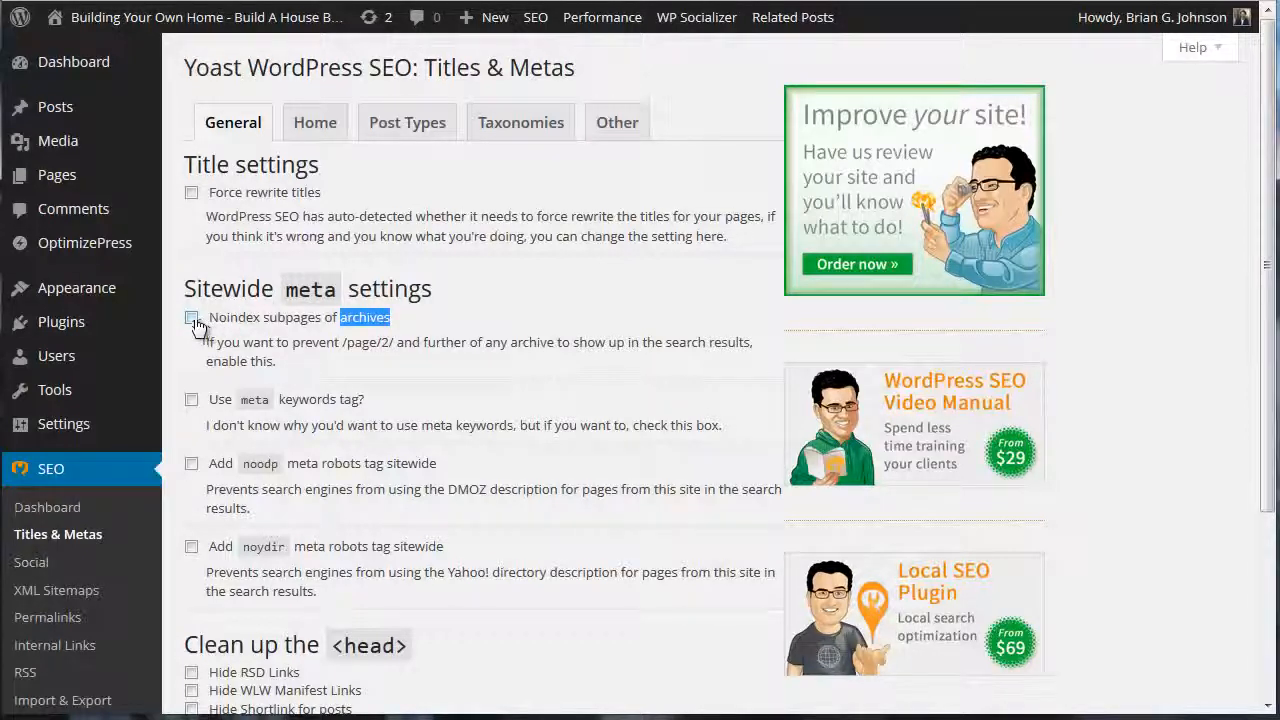
click(514, 320)
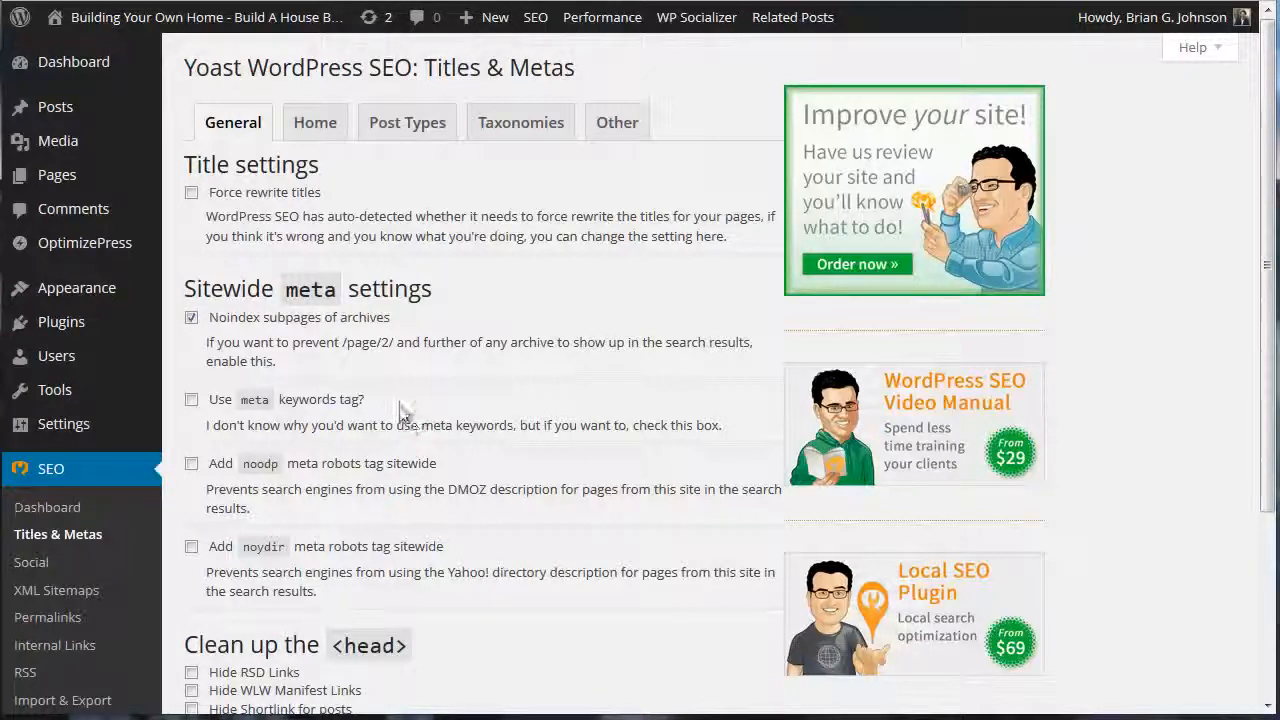
Step: Look over the remaining general Titles & Metas options, highlighting "Yahoo! directory" in the noydir description, and save the changes
scroll(445, 408, down, 2)
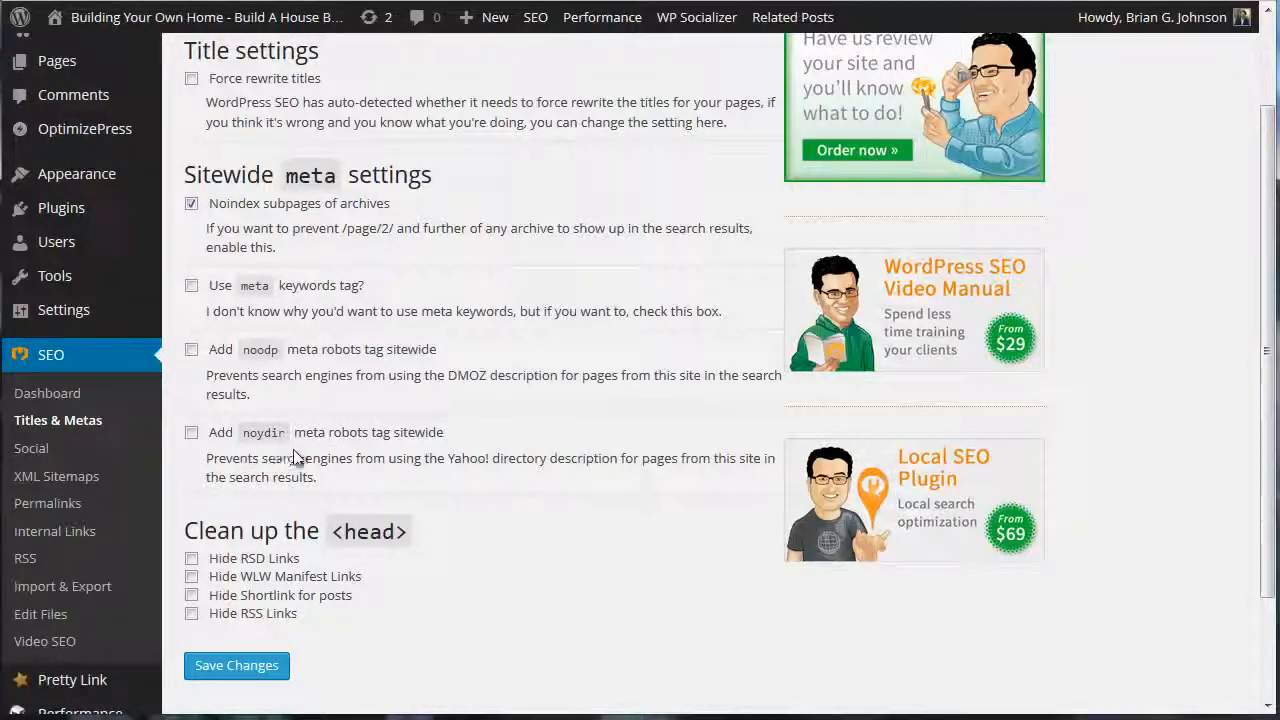
drag(446, 460, 550, 464)
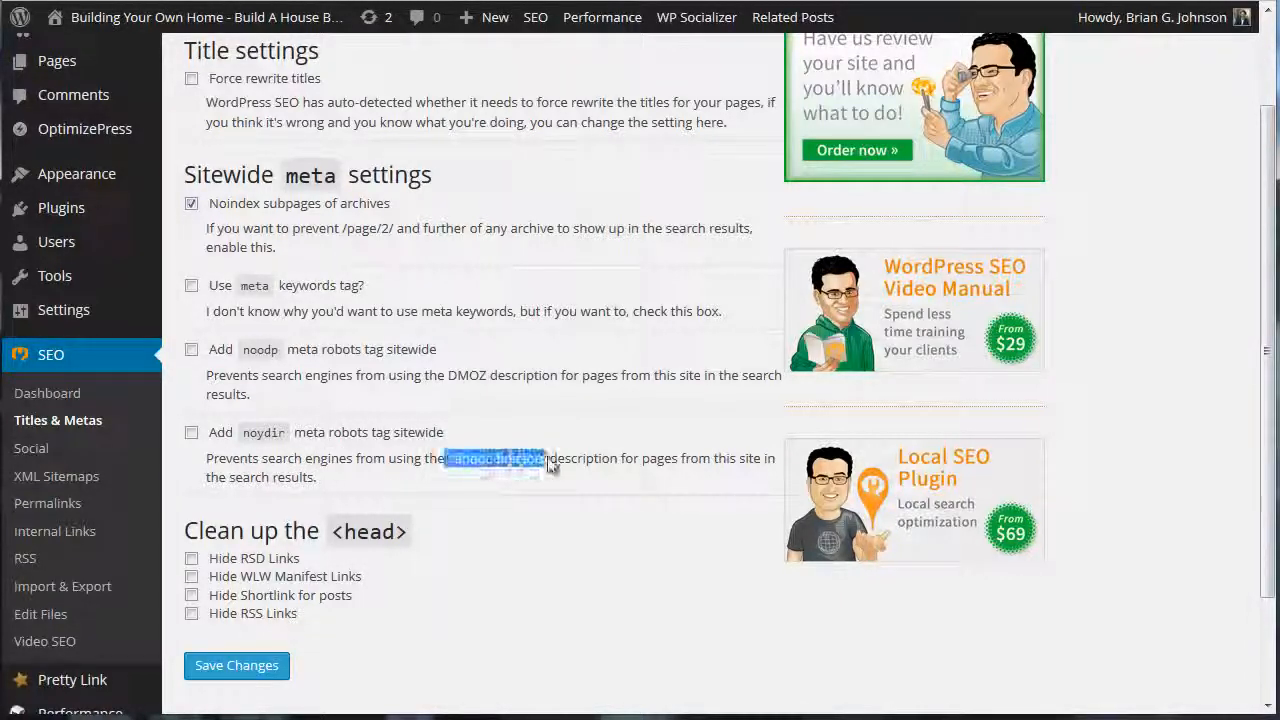
click(556, 487)
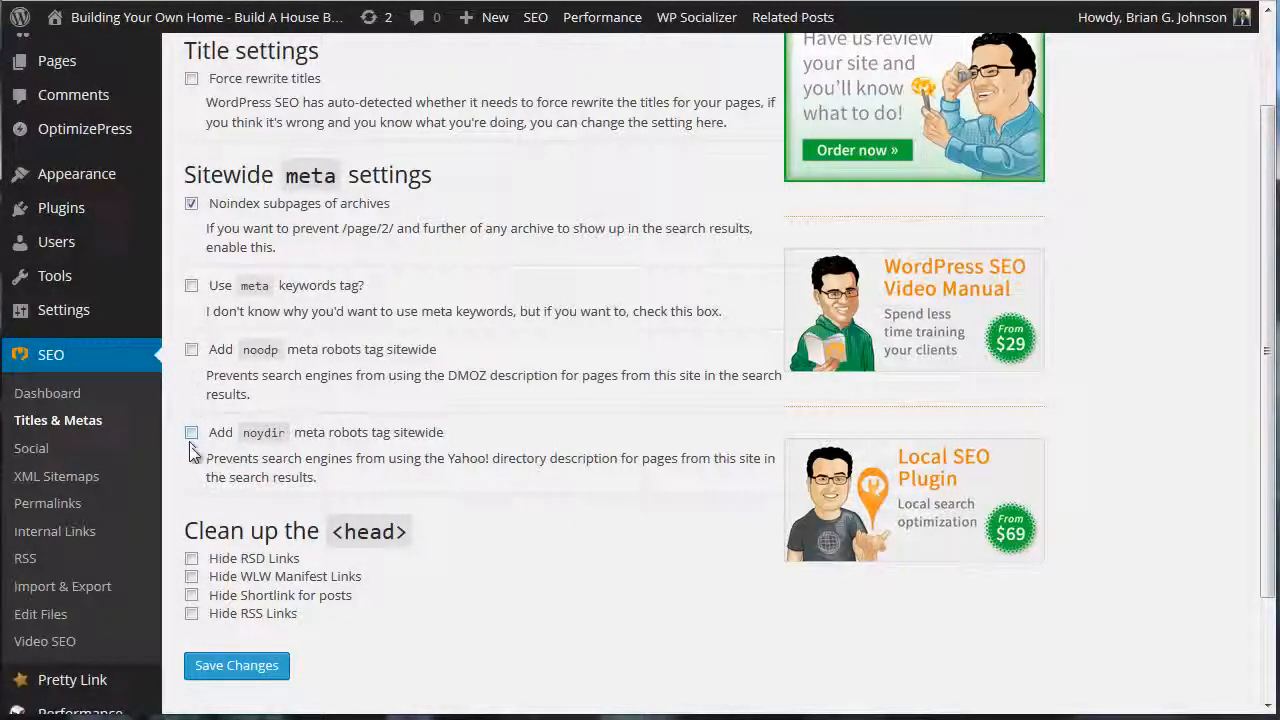
scroll(610, 432, down, 3)
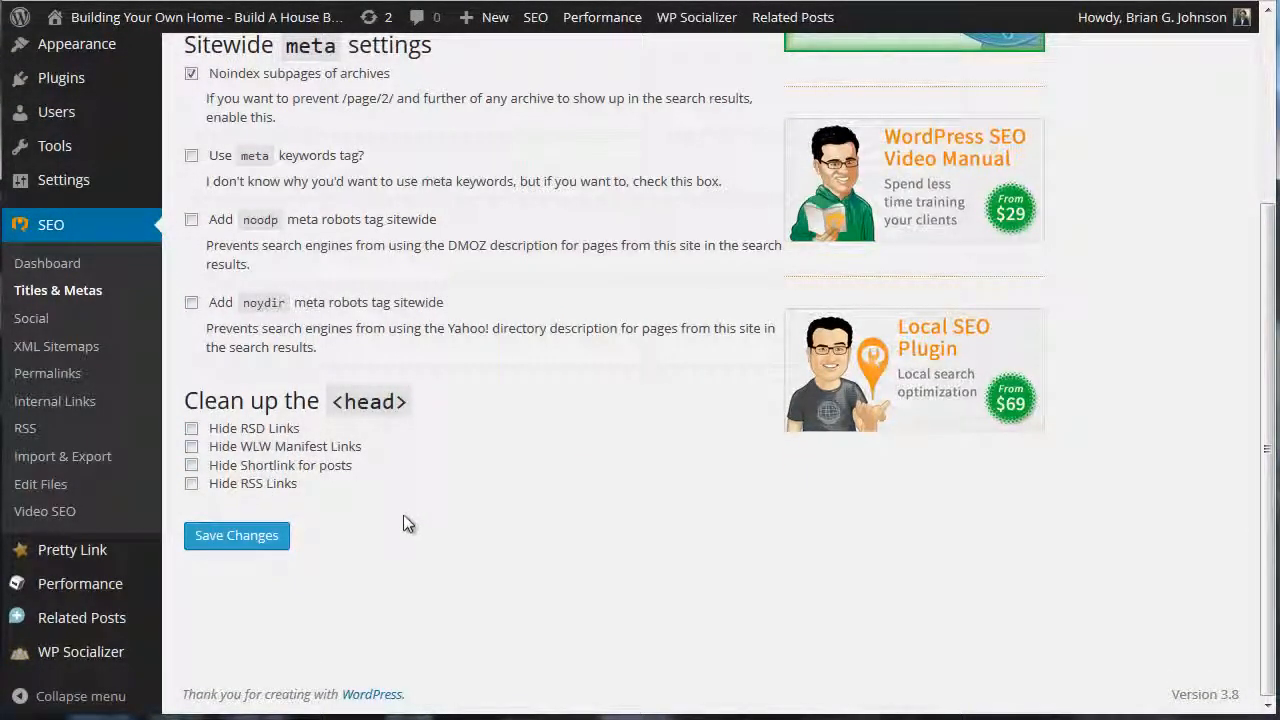
scroll(380, 513, up, 3)
scroll(350, 520, down, 2)
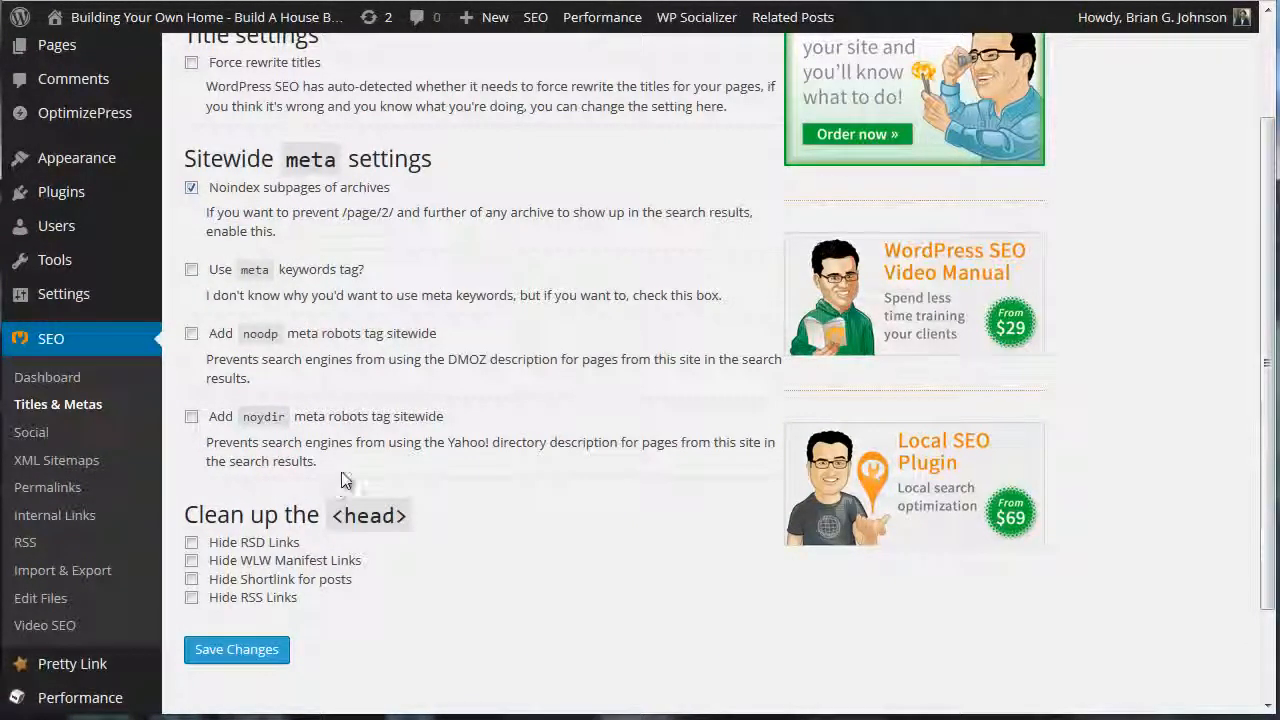
click(243, 650)
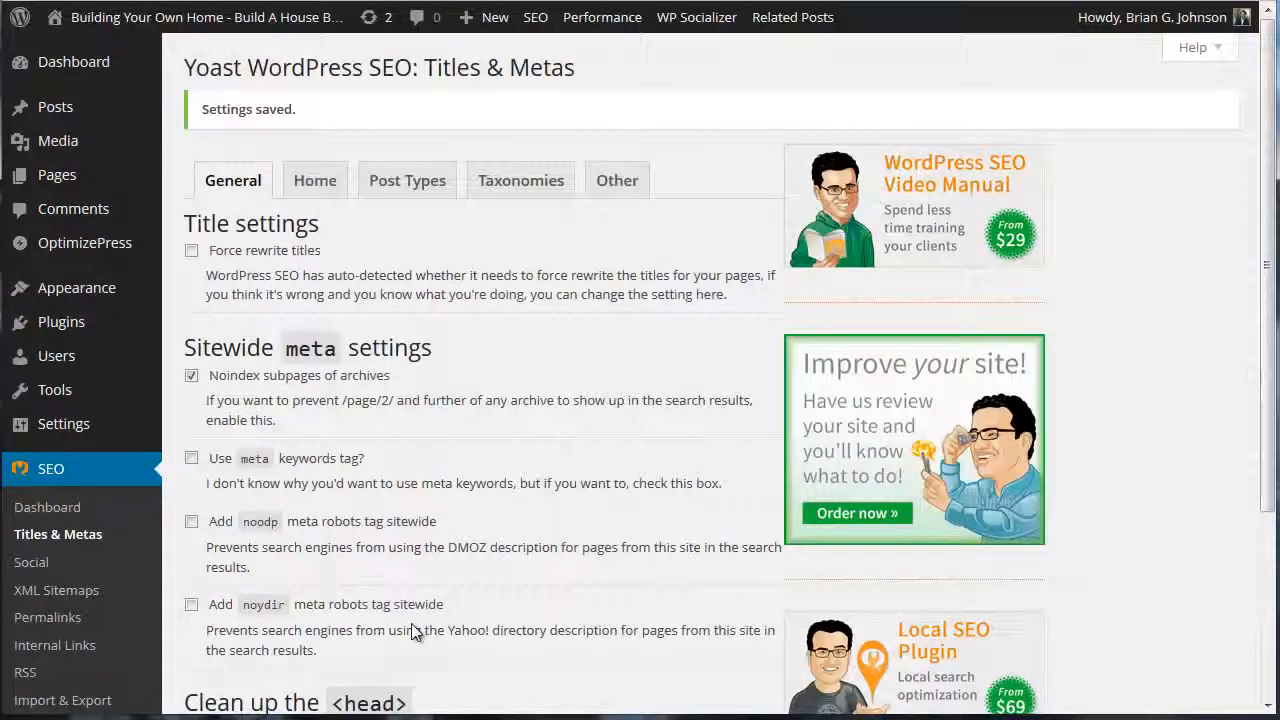
Step: Open the SEO plugin's Social settings and look over the Facebook options
click(38, 563)
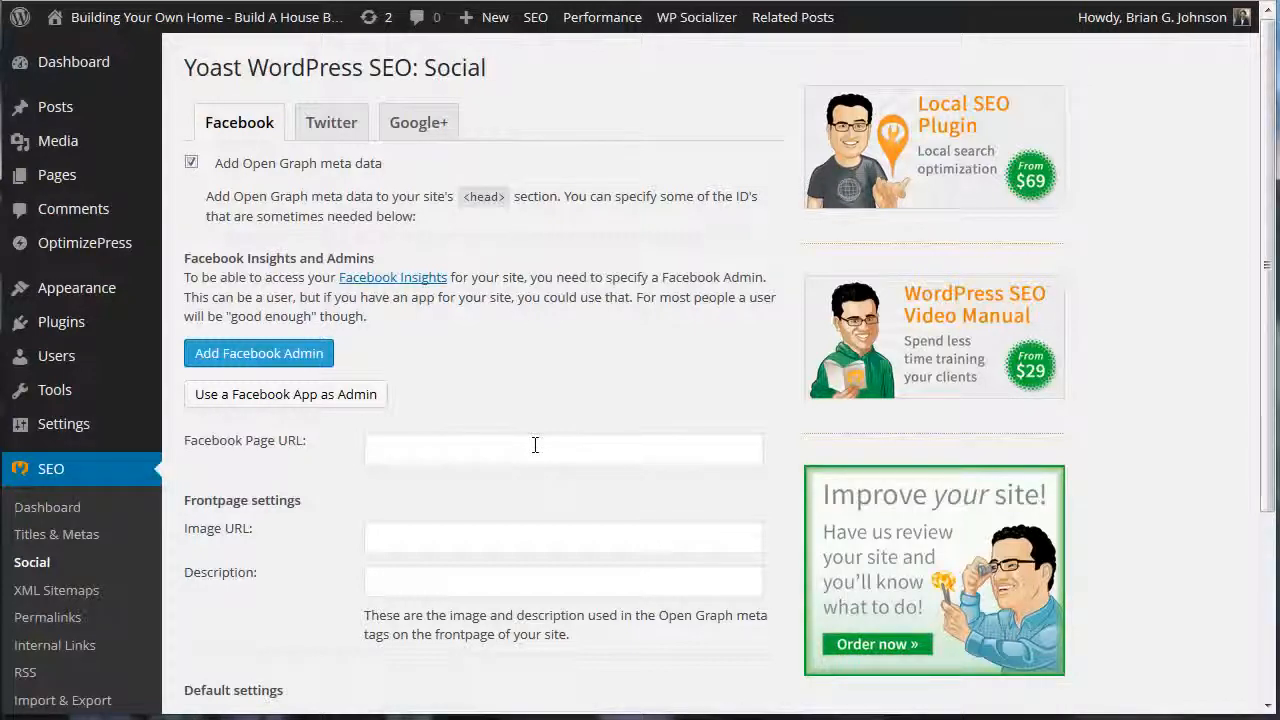
scroll(534, 447, down, 5)
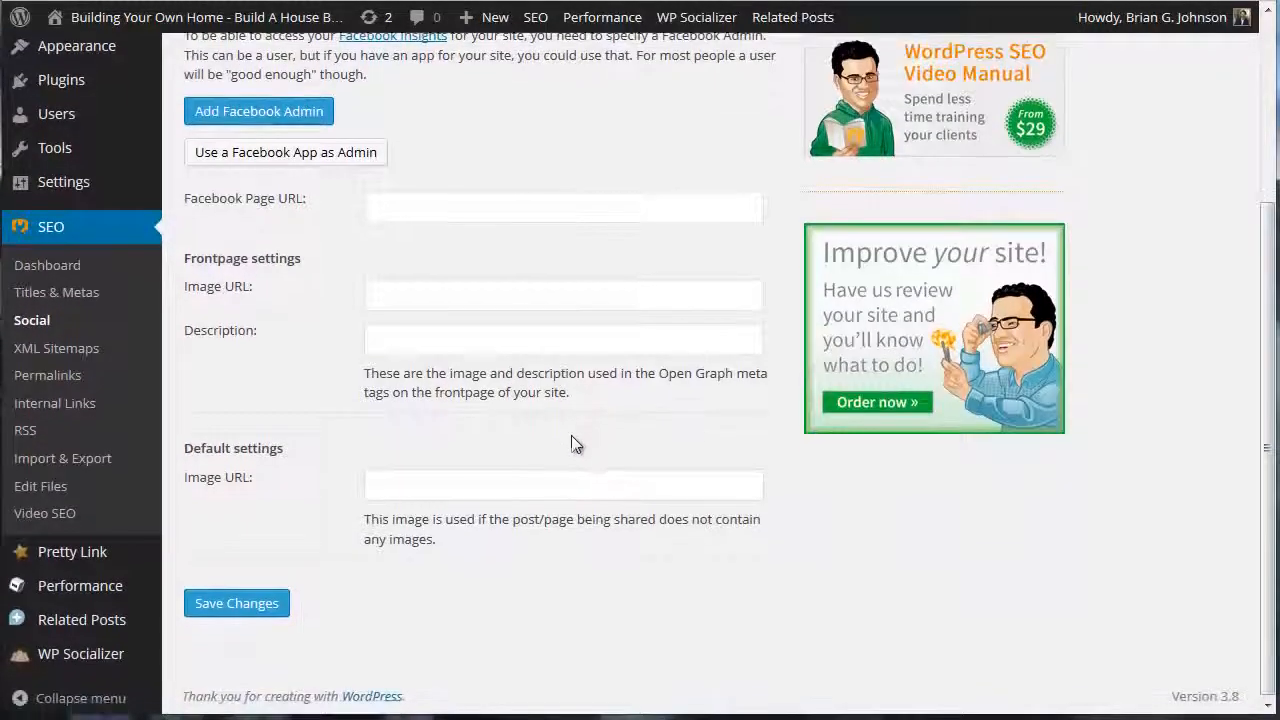
Step: Open the plugin's XML Sitemaps settings and view the blog's XML sitemap index in a new browser tab
click(76, 353)
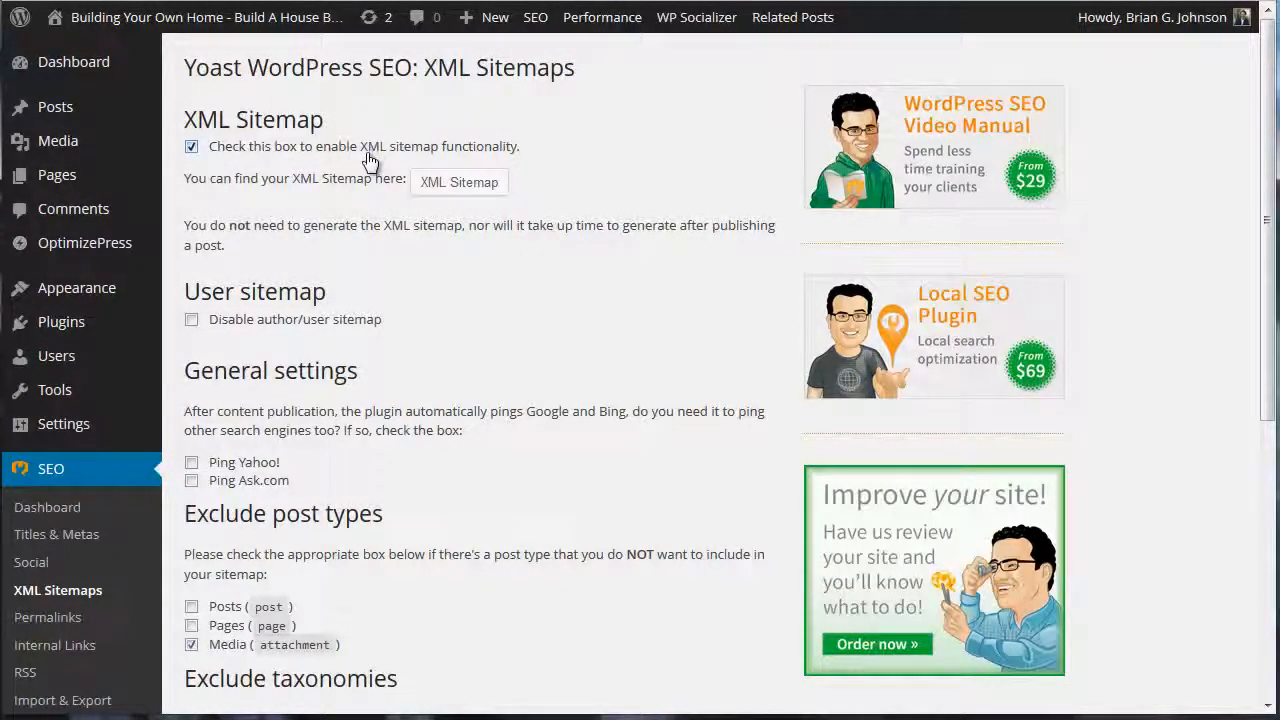
click(447, 182)
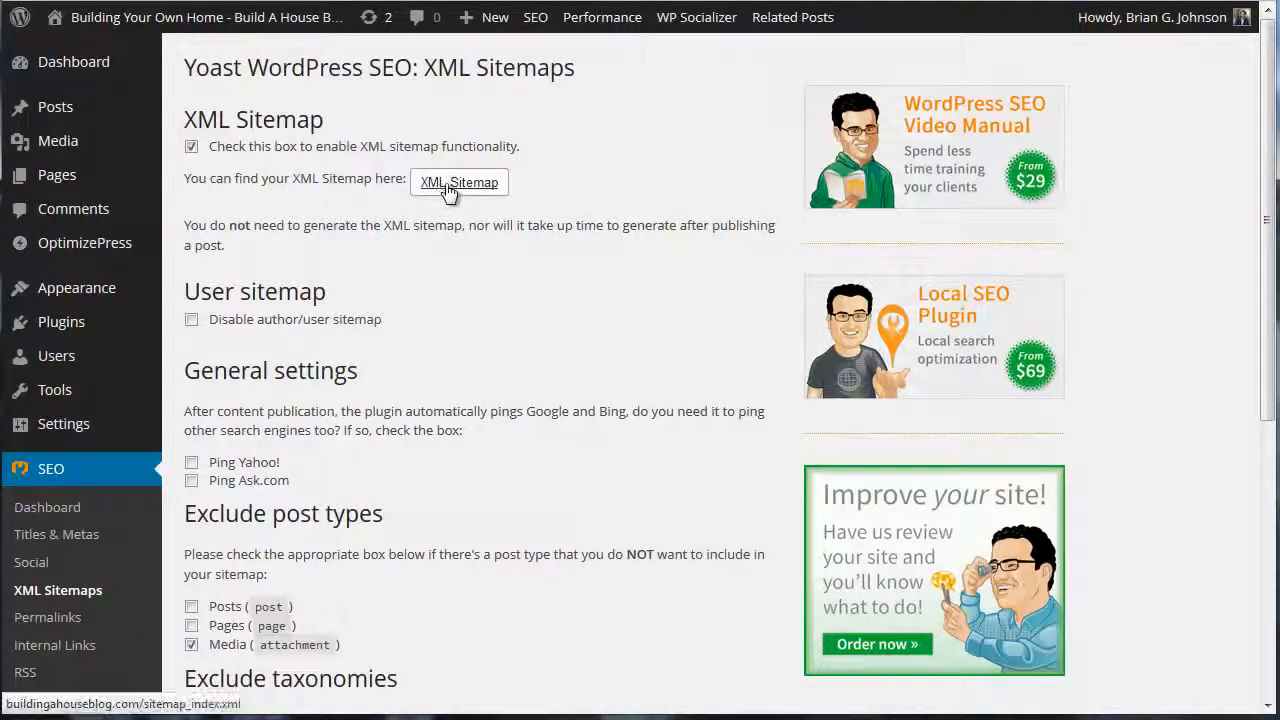
right_click(449, 190)
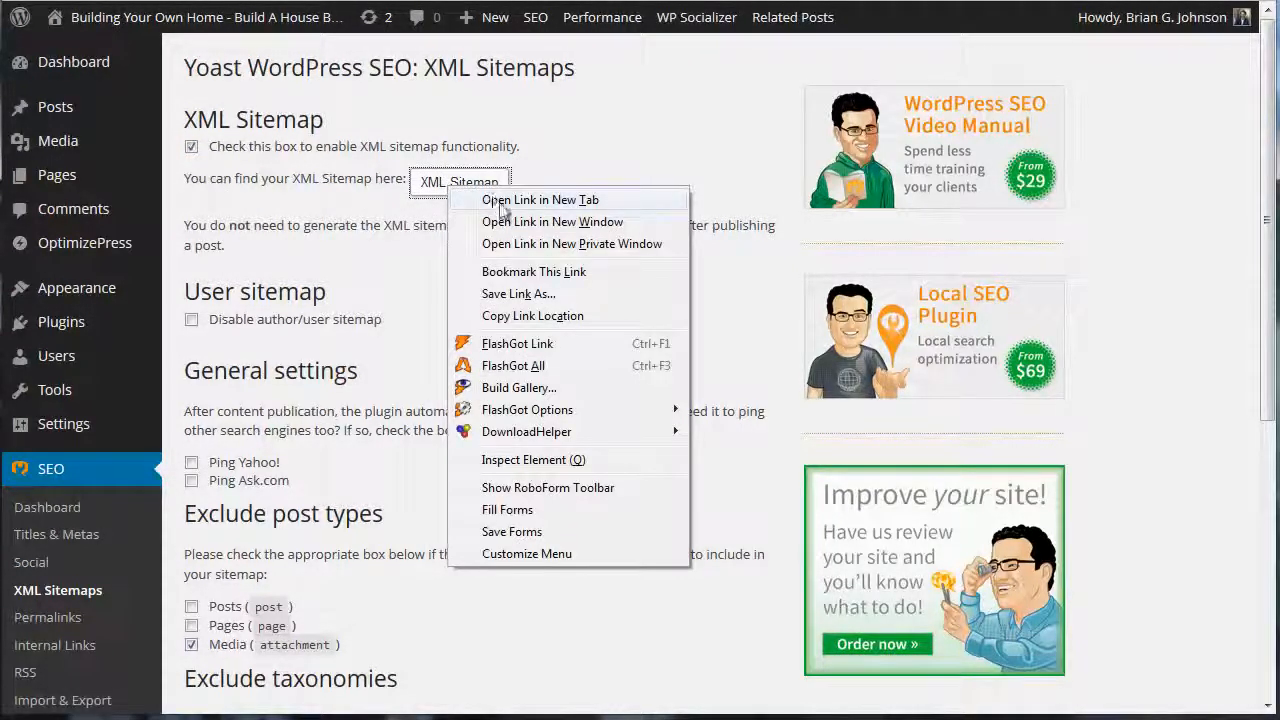
click(504, 207)
click(772, 1)
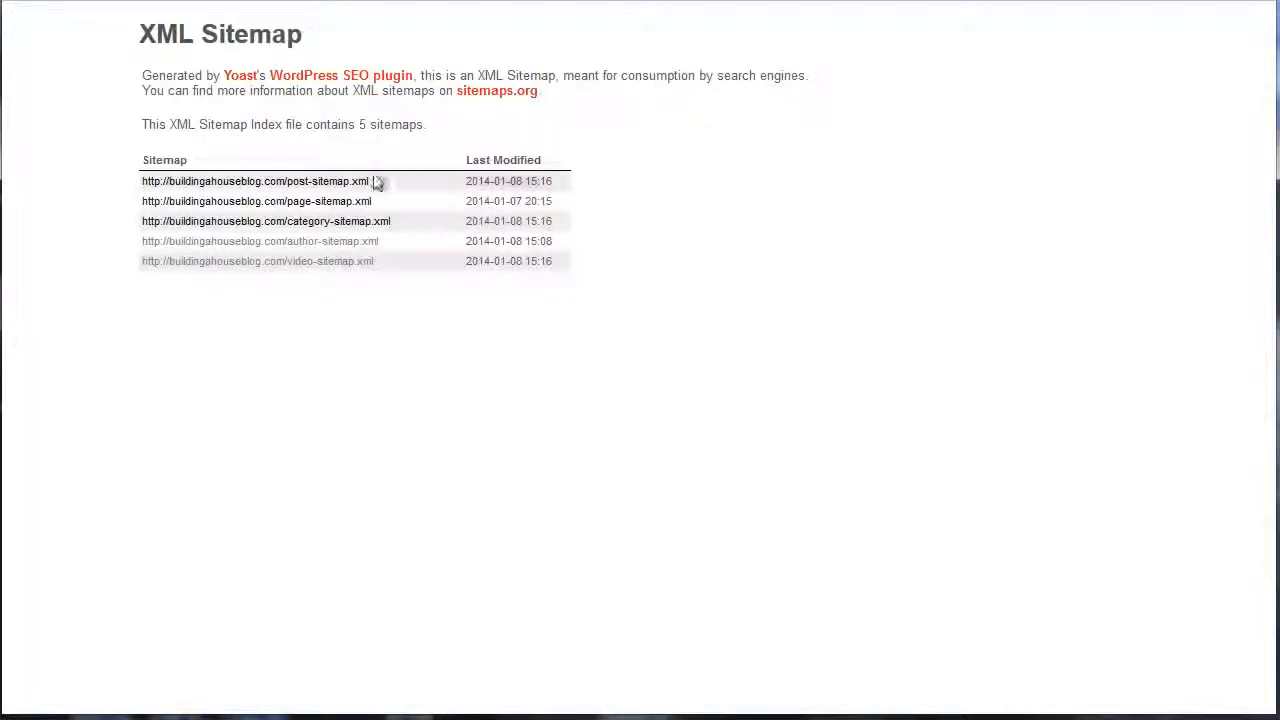
Step: View the video sitemap, go back to the sitemap index and briefly highlight its XML Sitemap heading
click(322, 263)
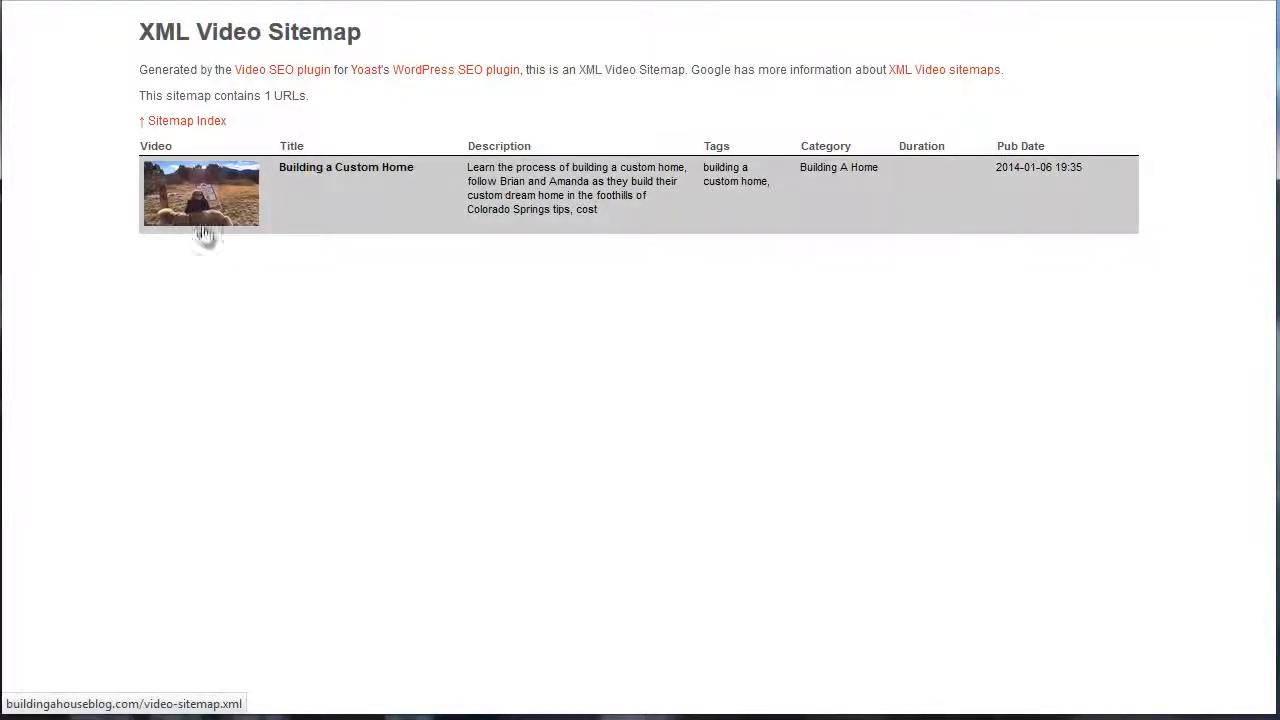
key(alt+Left)
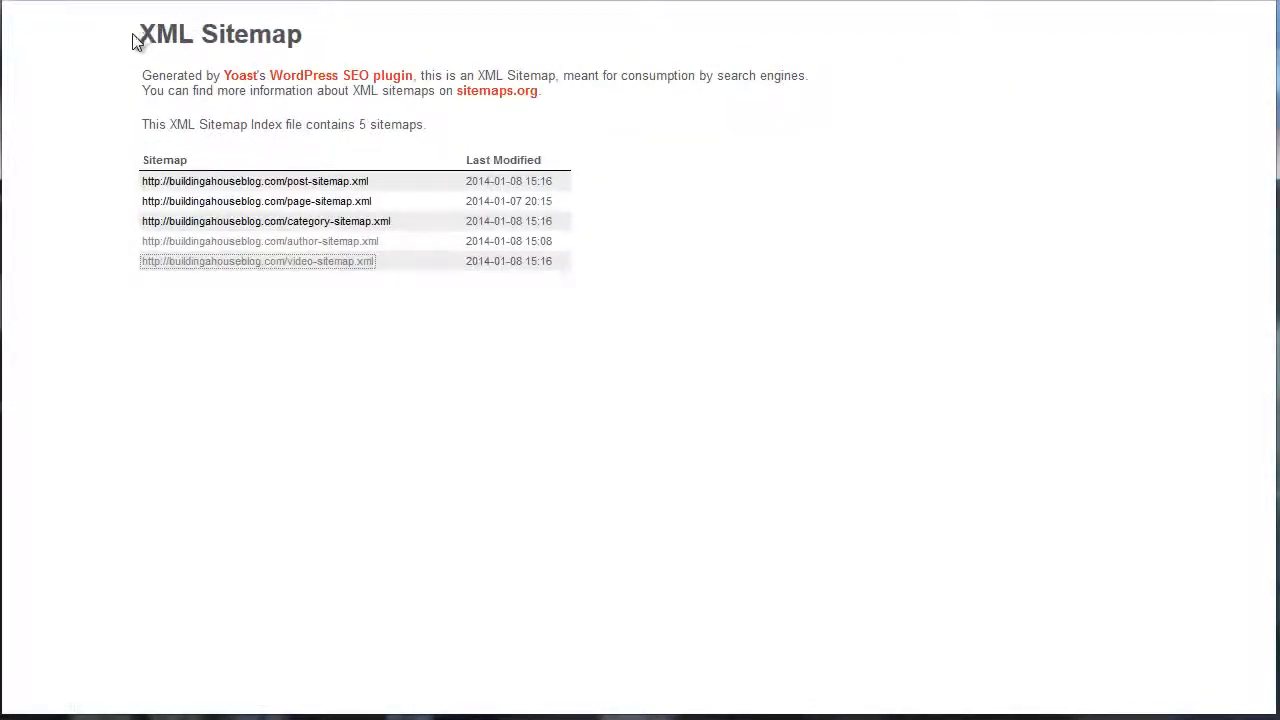
drag(132, 40, 303, 34)
click(574, 160)
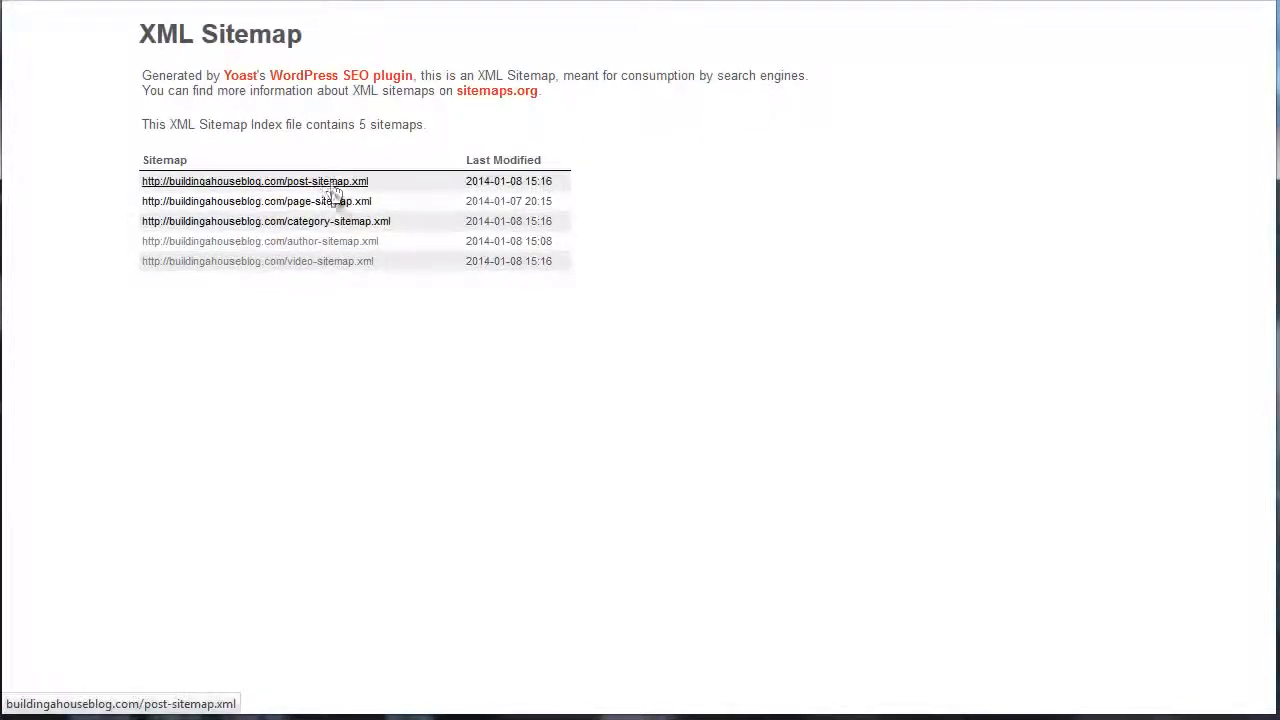
Step: View the author sitemap and return to the plugin's XML Sitemaps settings
click(343, 244)
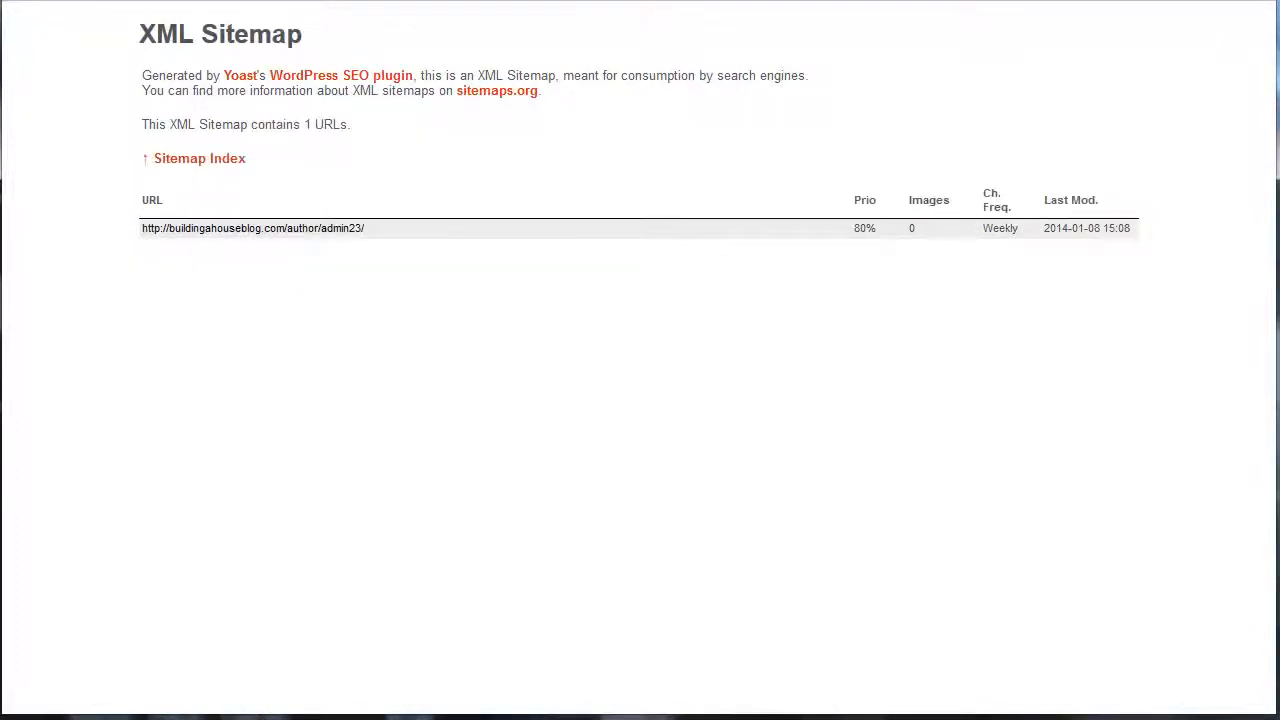
key(alt+Left)
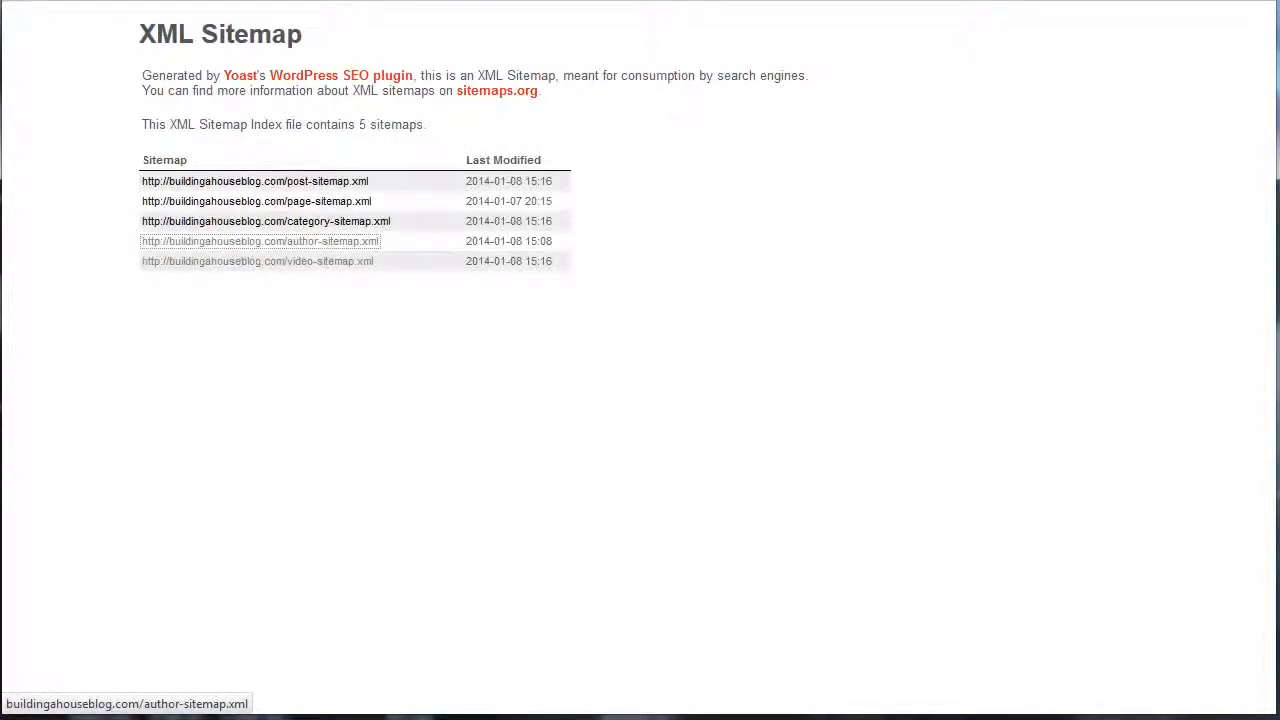
key(alt+Left)
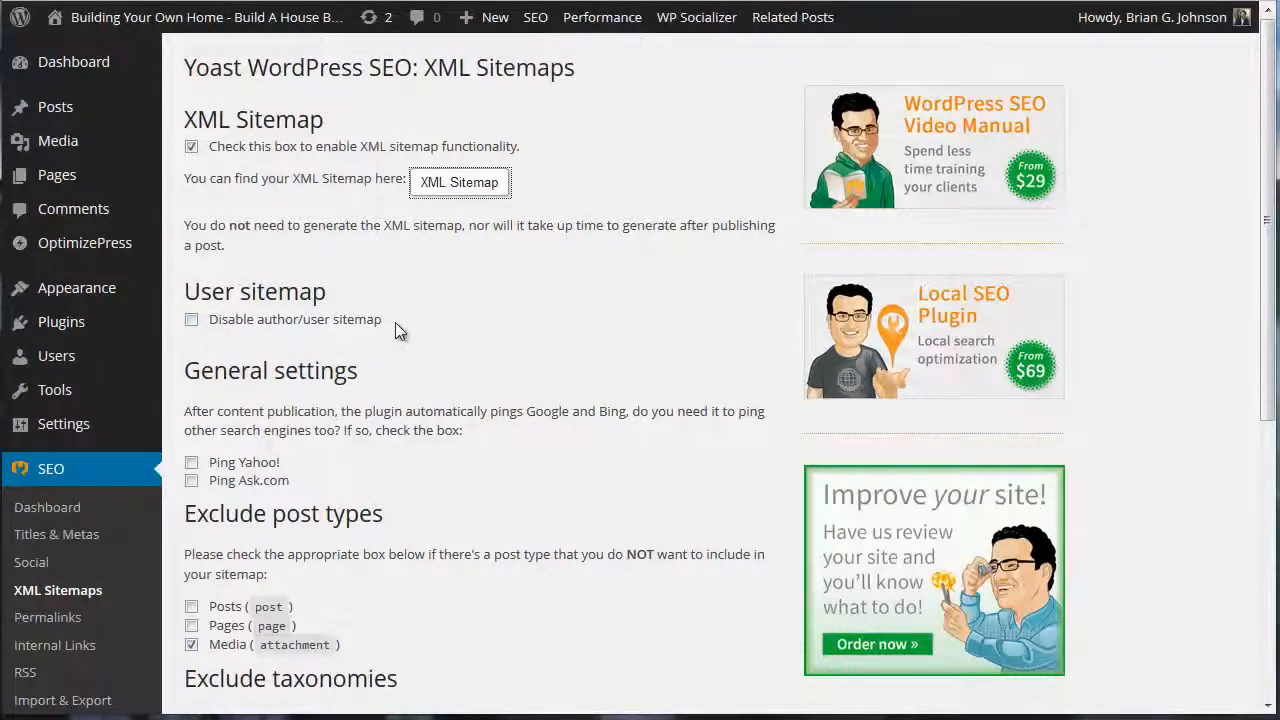
Step: Search Google in a new browser tab for site:buildingahouseblog.com
scroll(410, 315, down, 2)
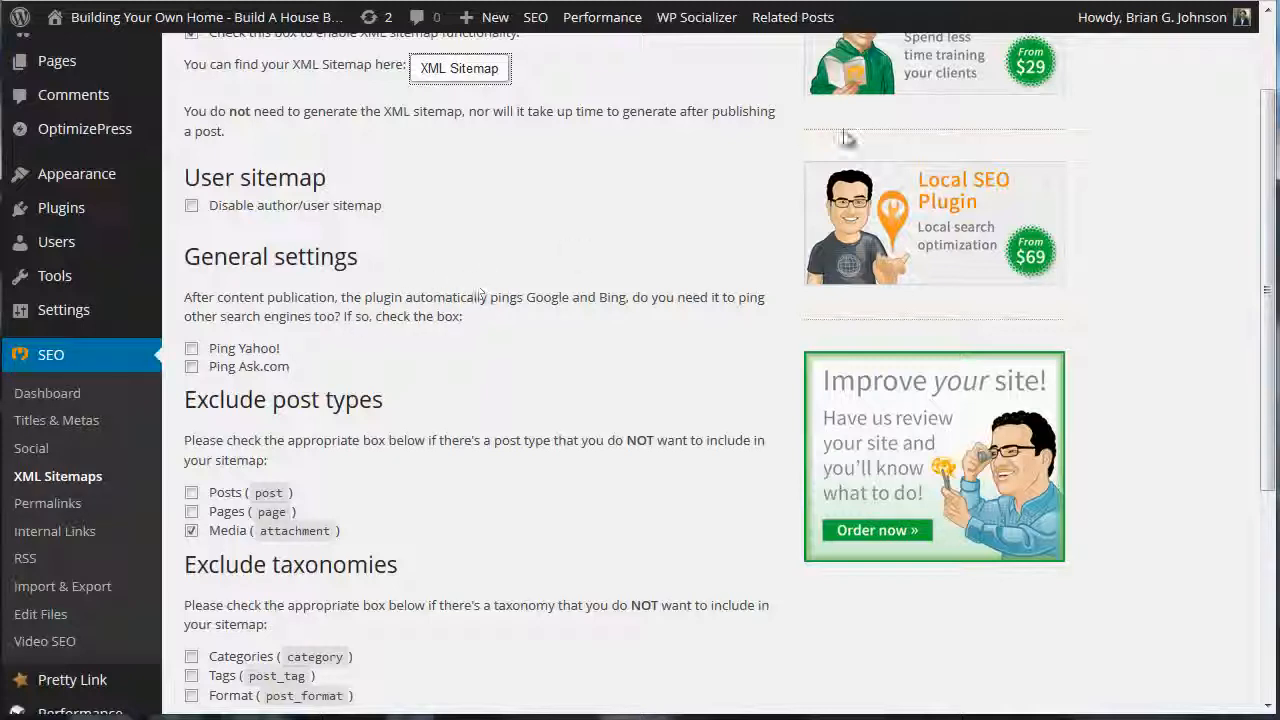
key(ctrl+t)
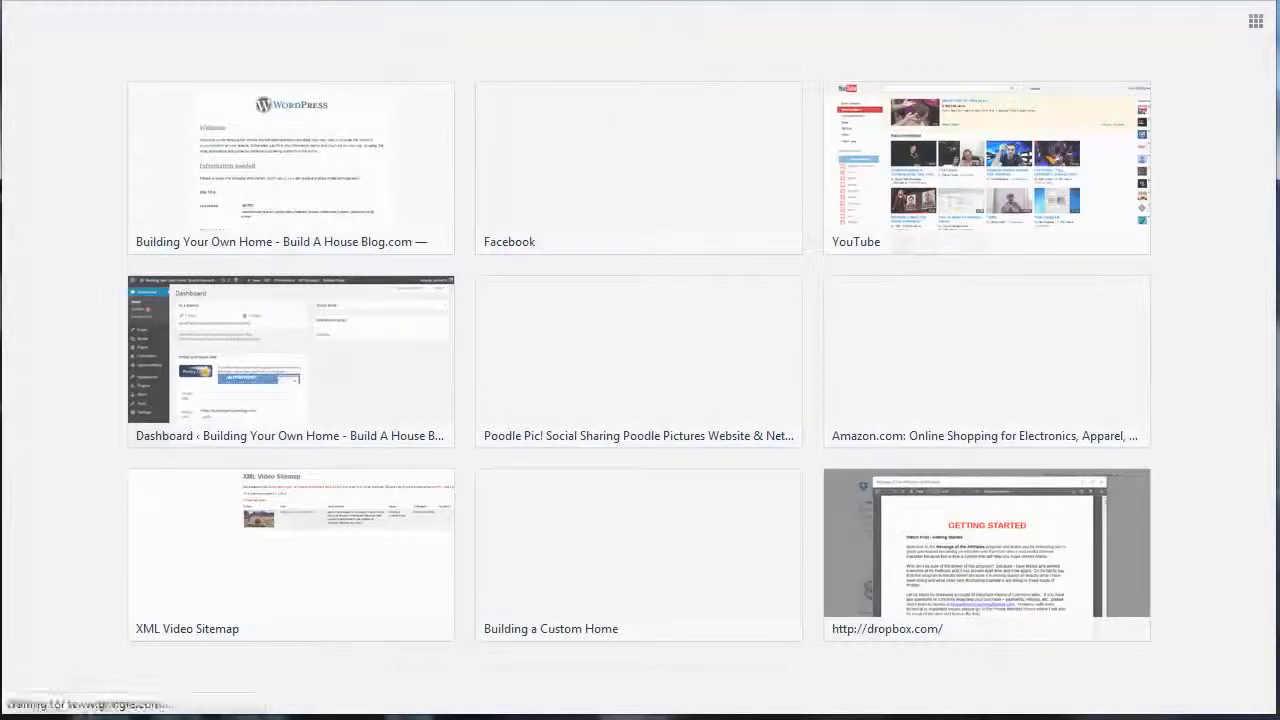
text(s)
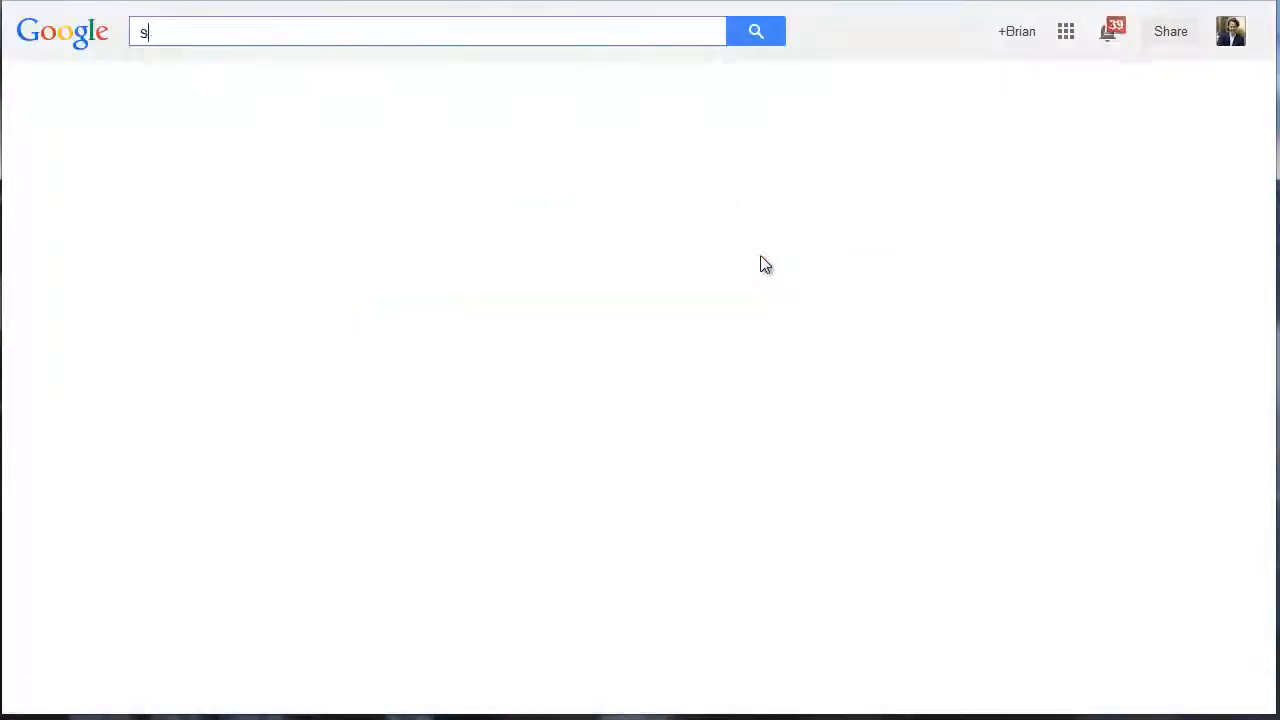
text(ite:)
text(bui)
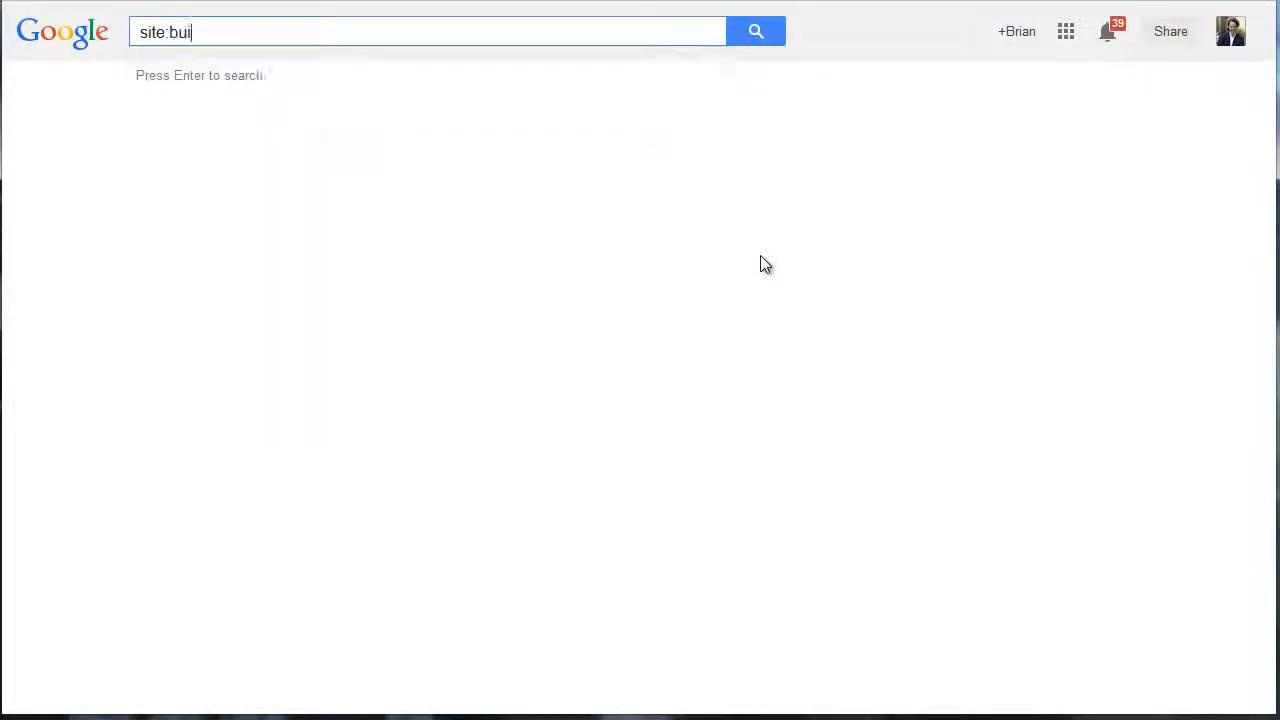
text(ldingahouseb)
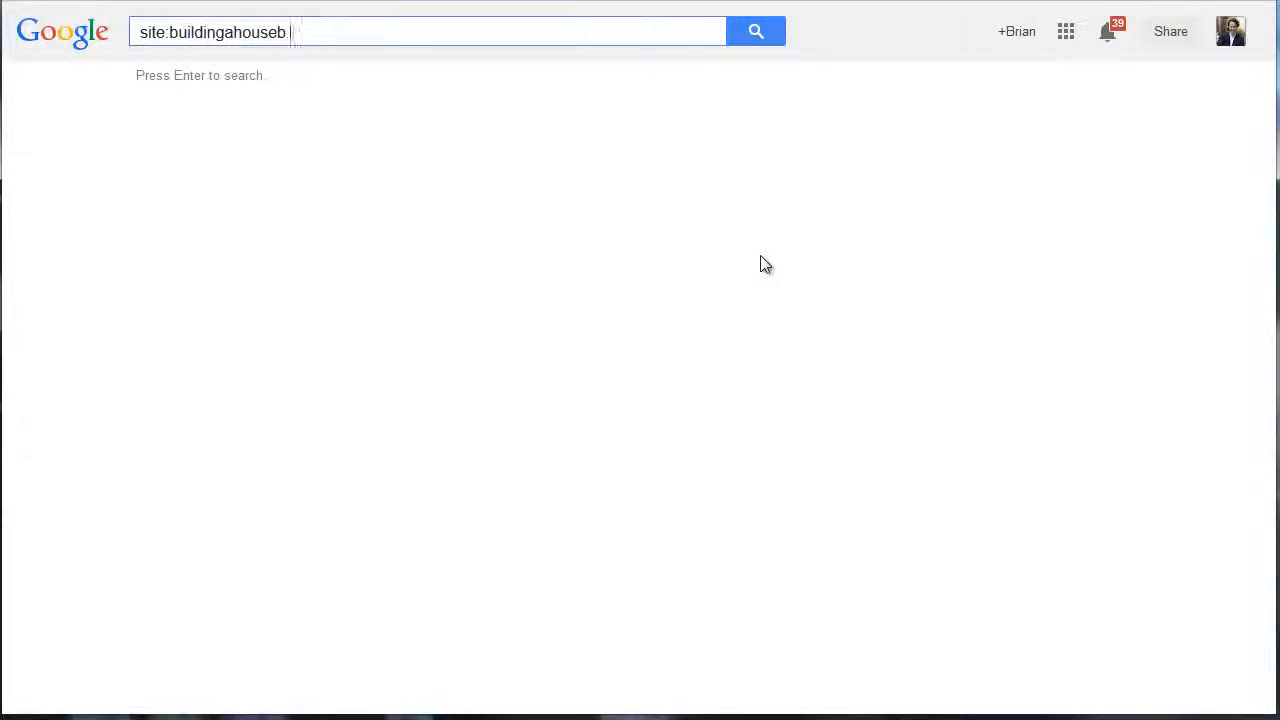
text(log.com)
key(Return)
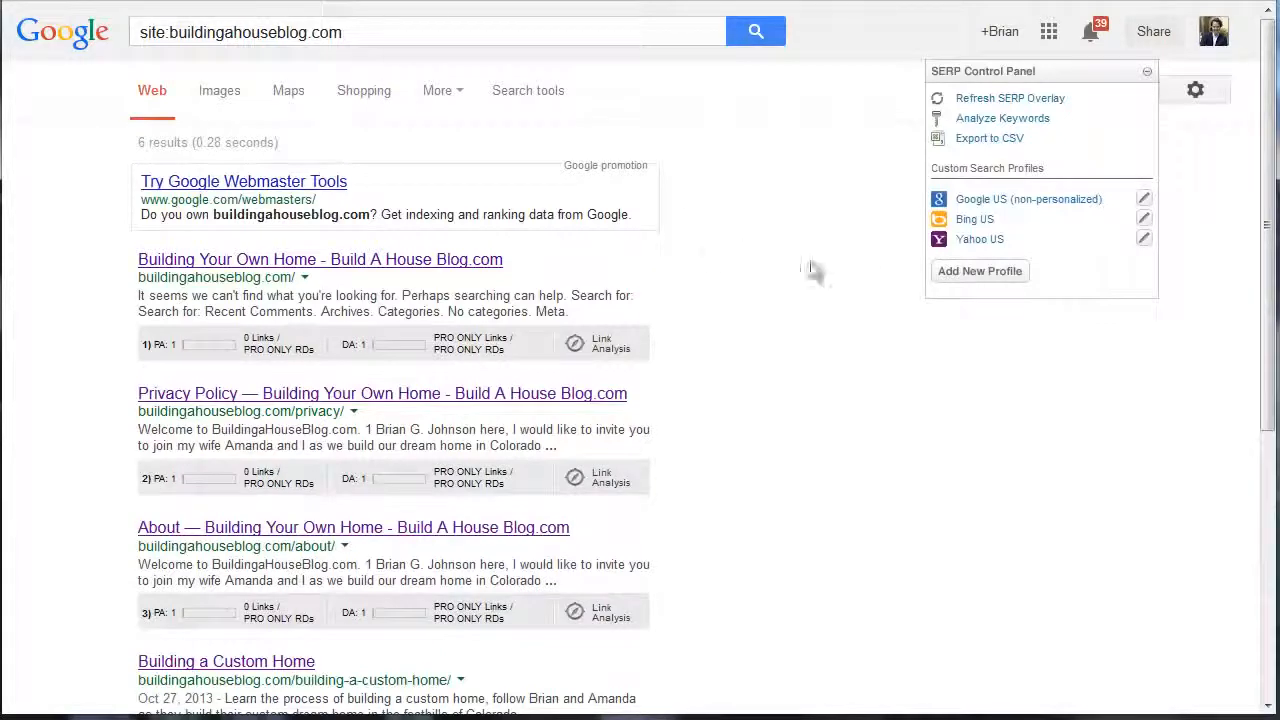
Step: Examine the search results from first to last to see which of the blog's pages are indexed, including the author archive
scroll(835, 271, down, 2)
scroll(865, 272, down, 2)
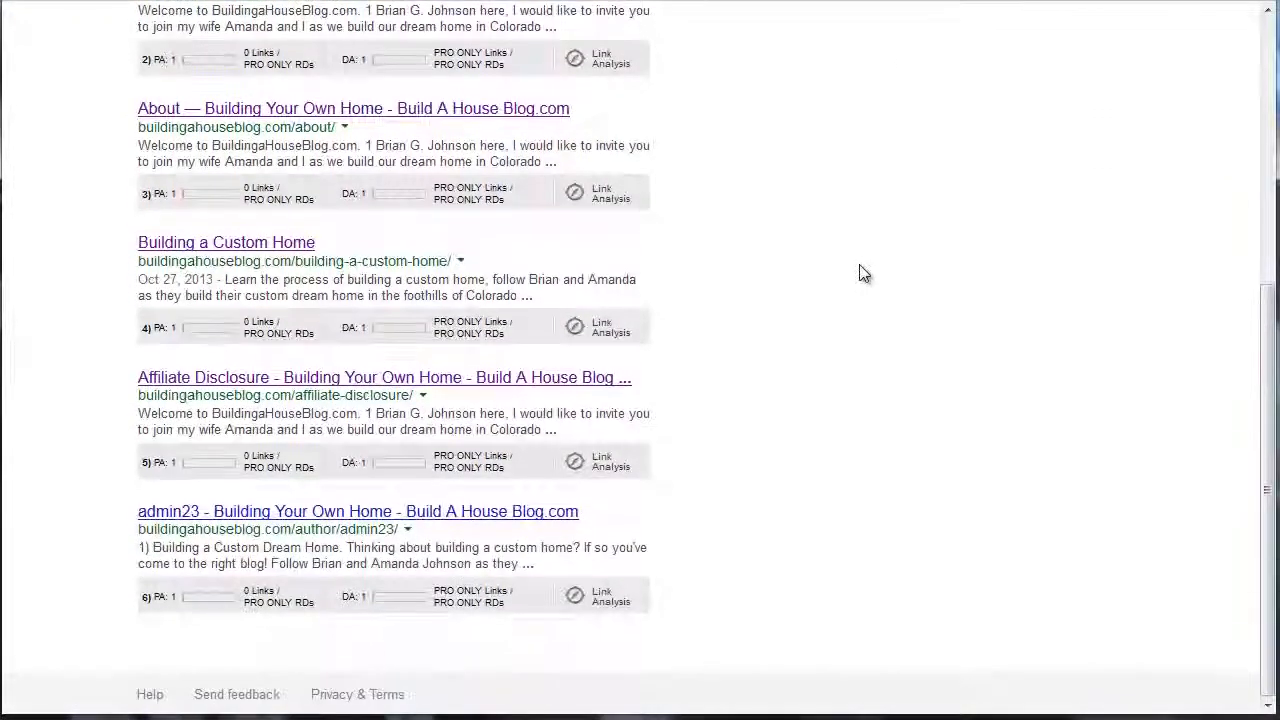
scroll(865, 272, up, 4)
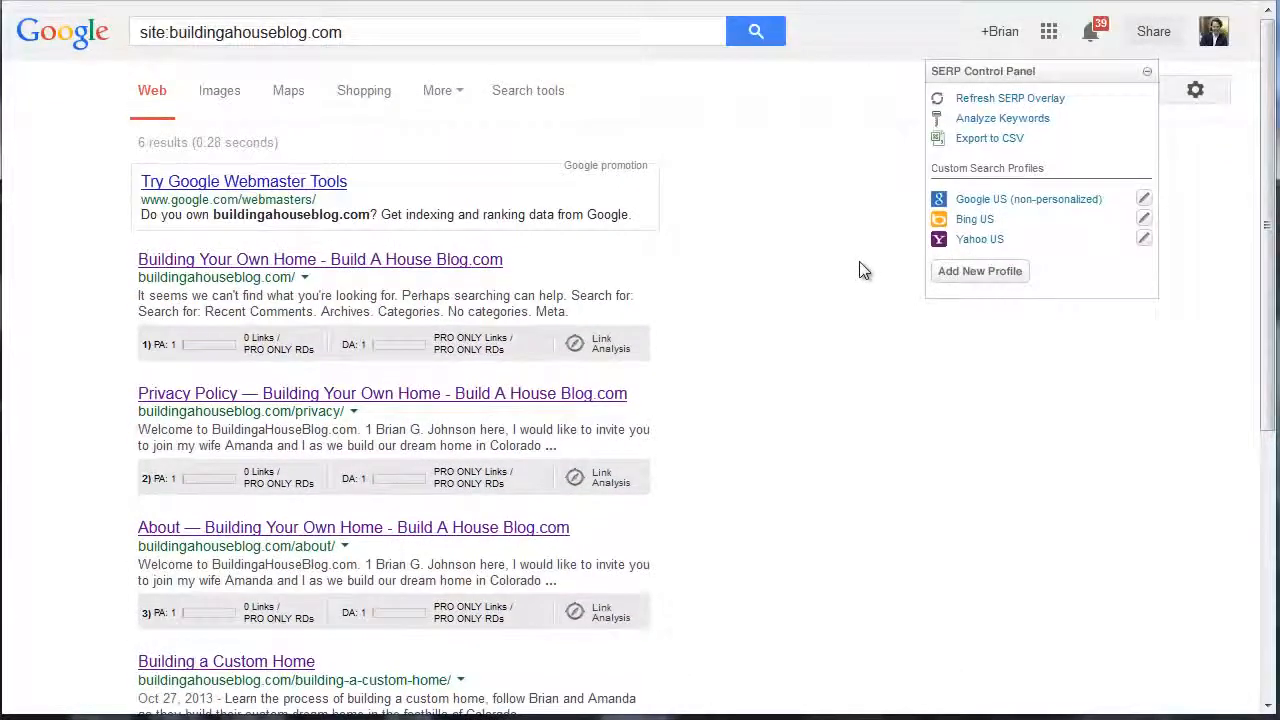
scroll(865, 272, down, 1)
scroll(862, 270, down, 1)
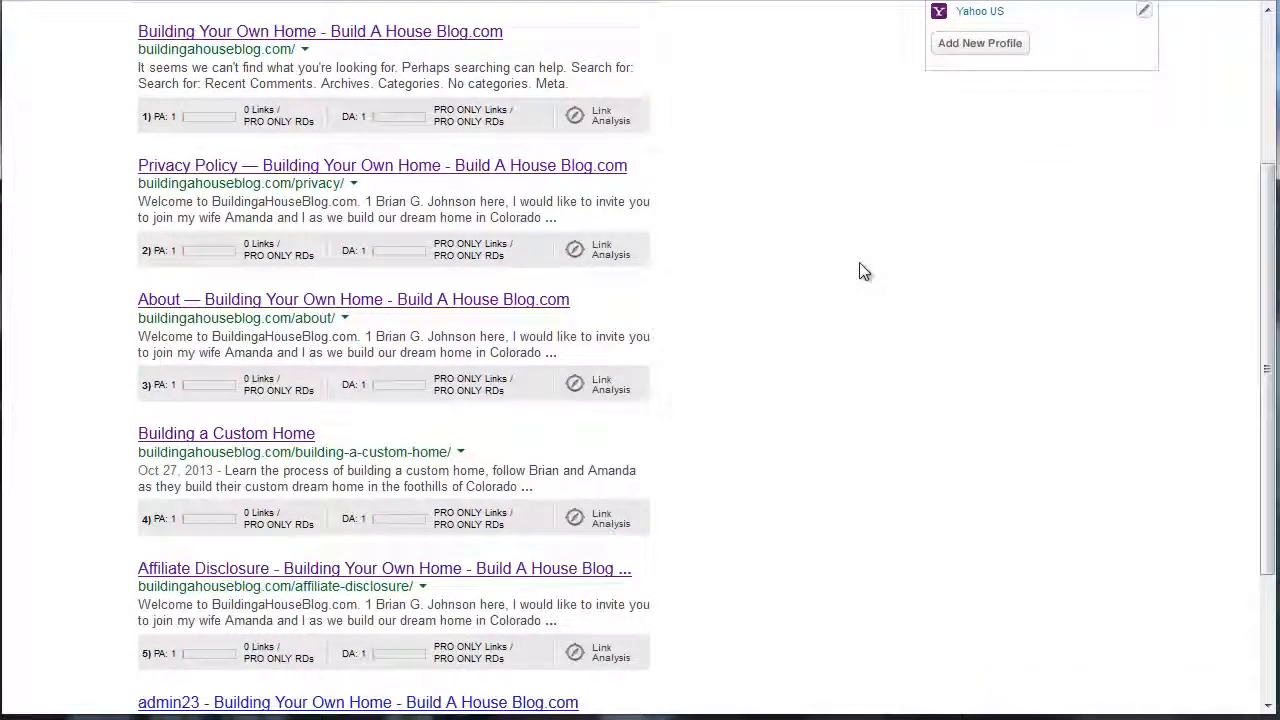
scroll(868, 270, down, 2)
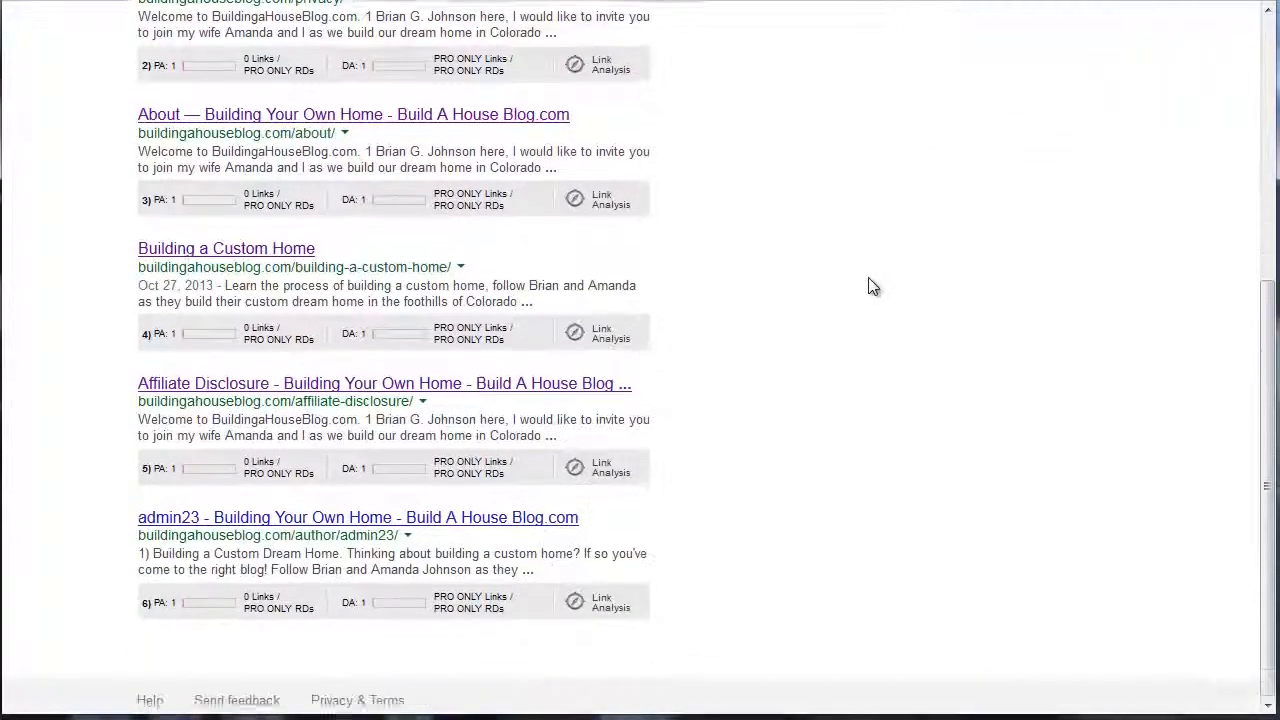
scroll(872, 290, up, 4)
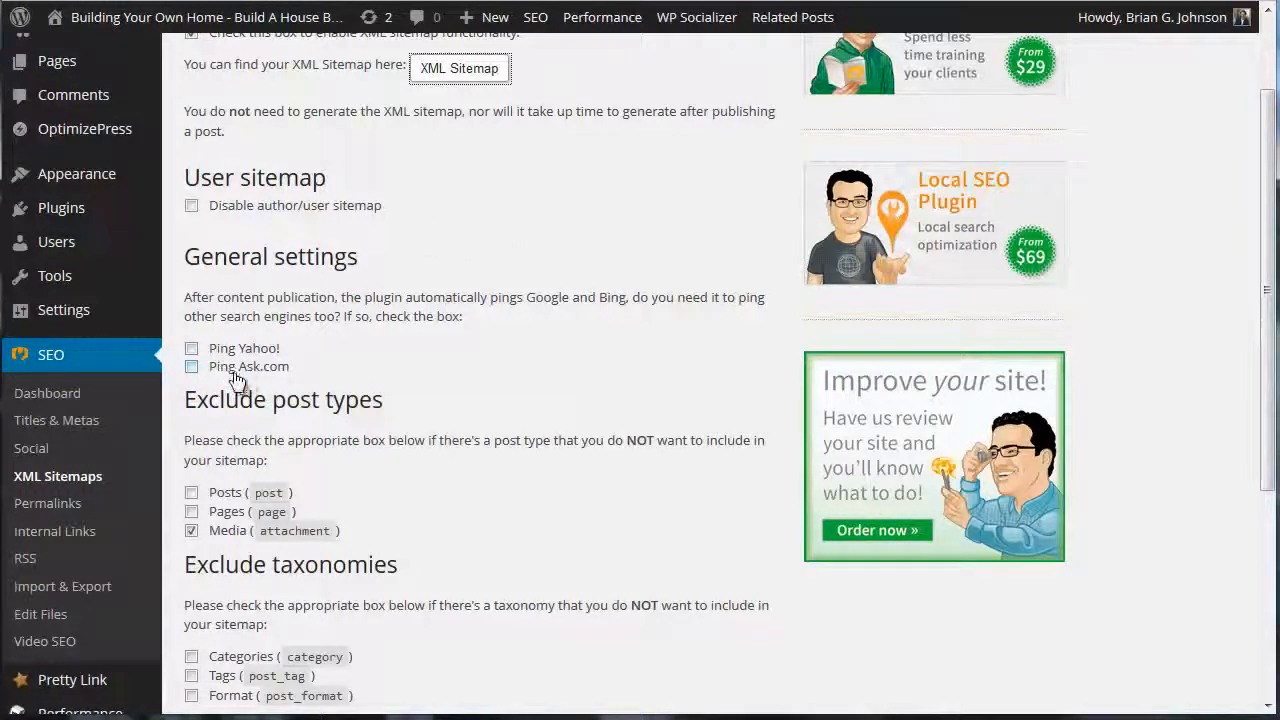
Step: Include media attachments in the XML sitemap again and exclude the Tags (post_tag) taxonomy from it
scroll(413, 378, down, 3)
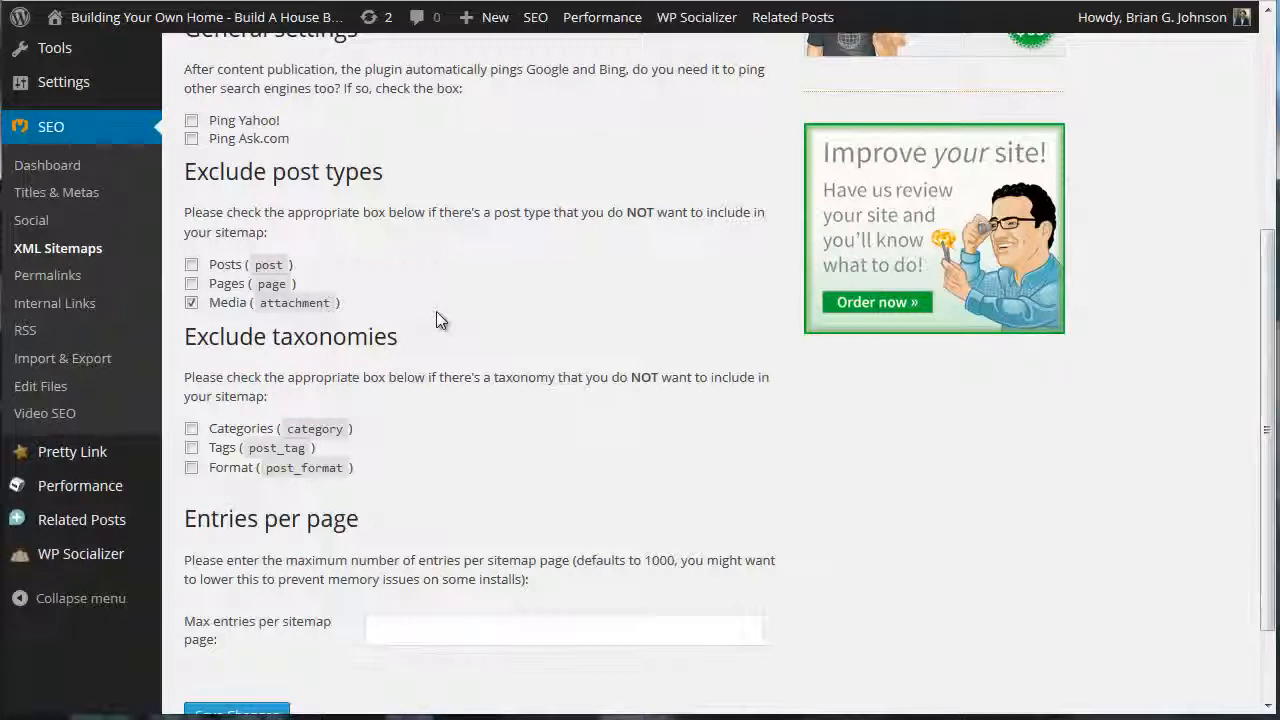
click(191, 303)
scroll(633, 268, down, 3)
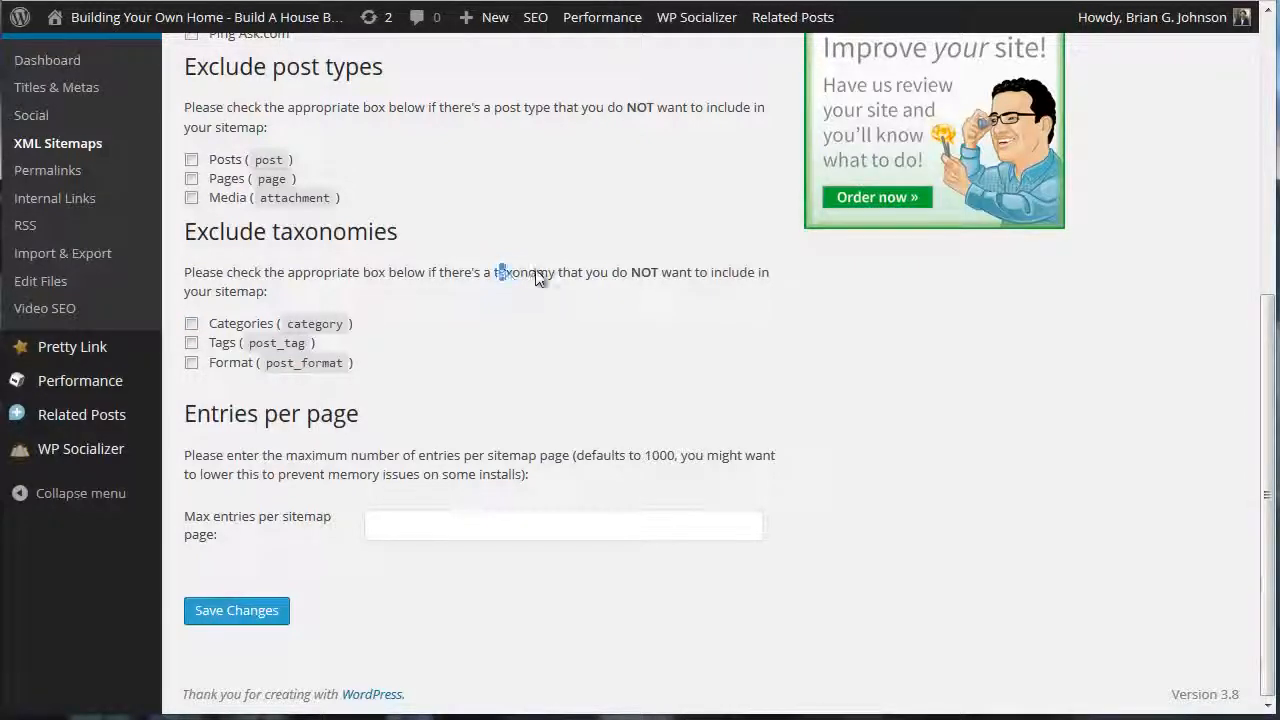
drag(496, 272, 657, 272)
click(662, 292)
click(191, 343)
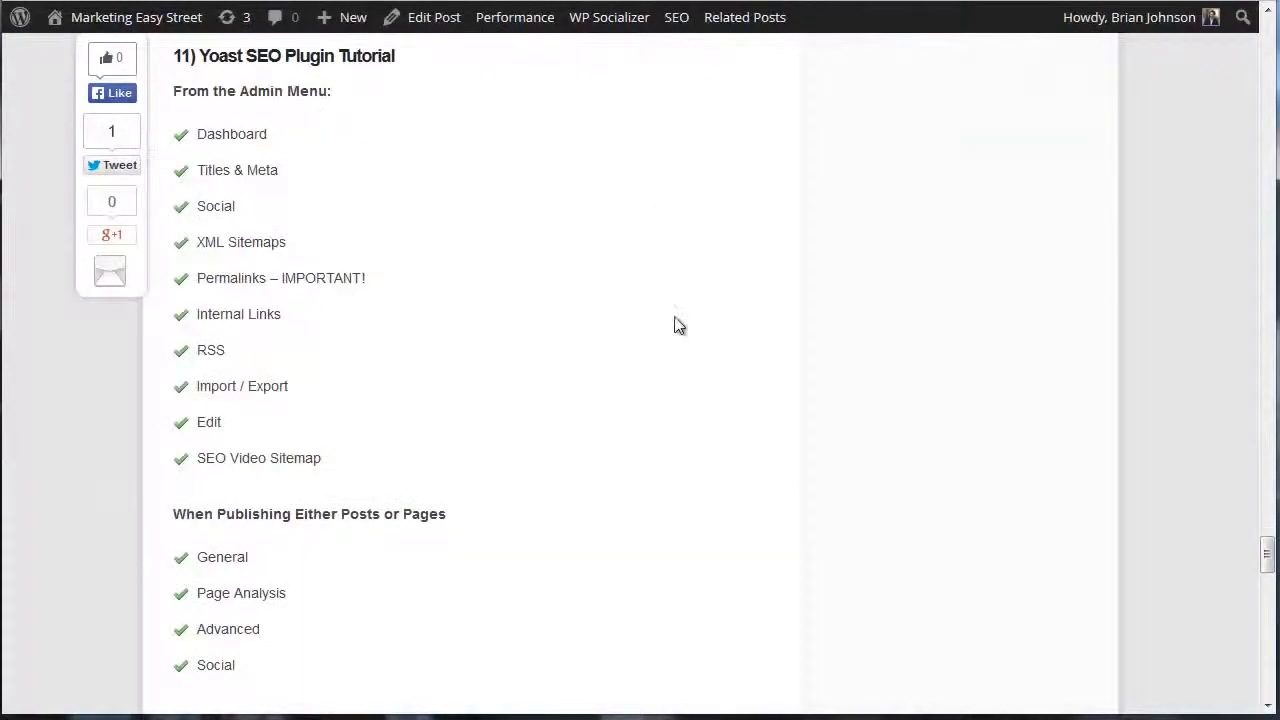
Step: Examine the SEO Friendly Content Tips section of the Marketing Easy Street tutorial post, highlighting its tips on duplicate content and tags
scroll(674, 323, up, 5)
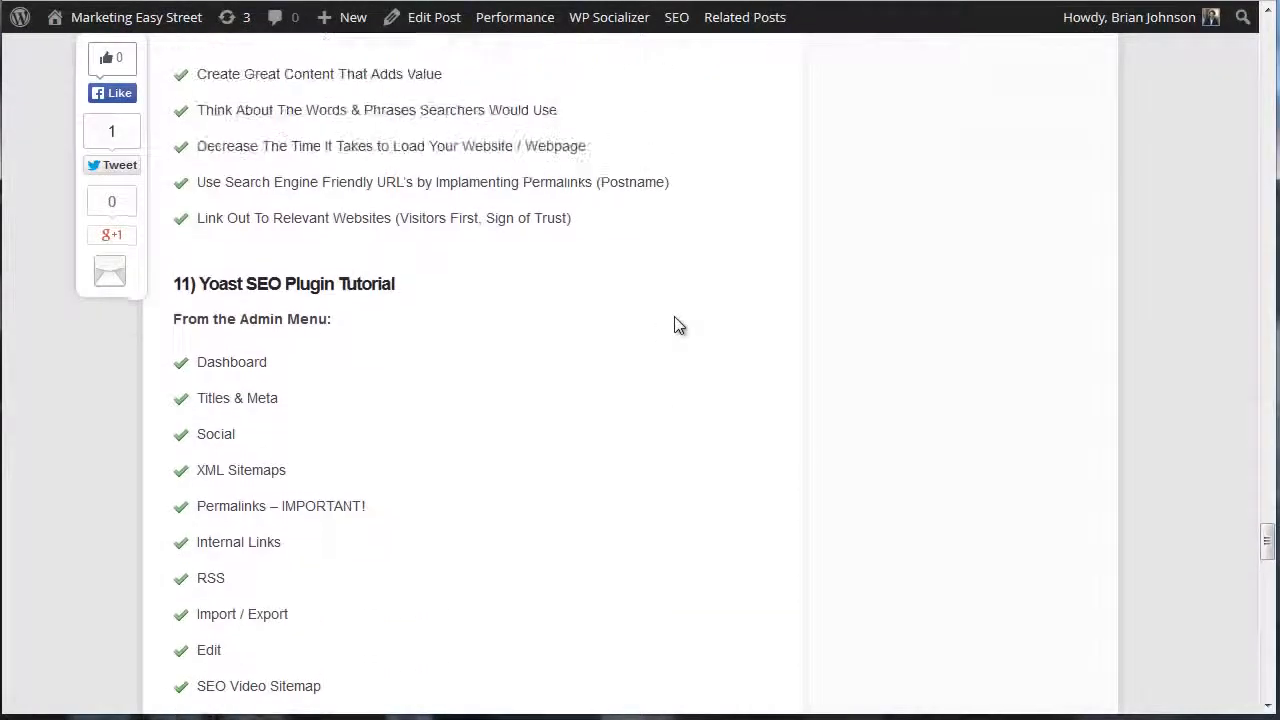
scroll(675, 323, up, 1)
drag(174, 408, 435, 645)
scroll(720, 466, down, 1)
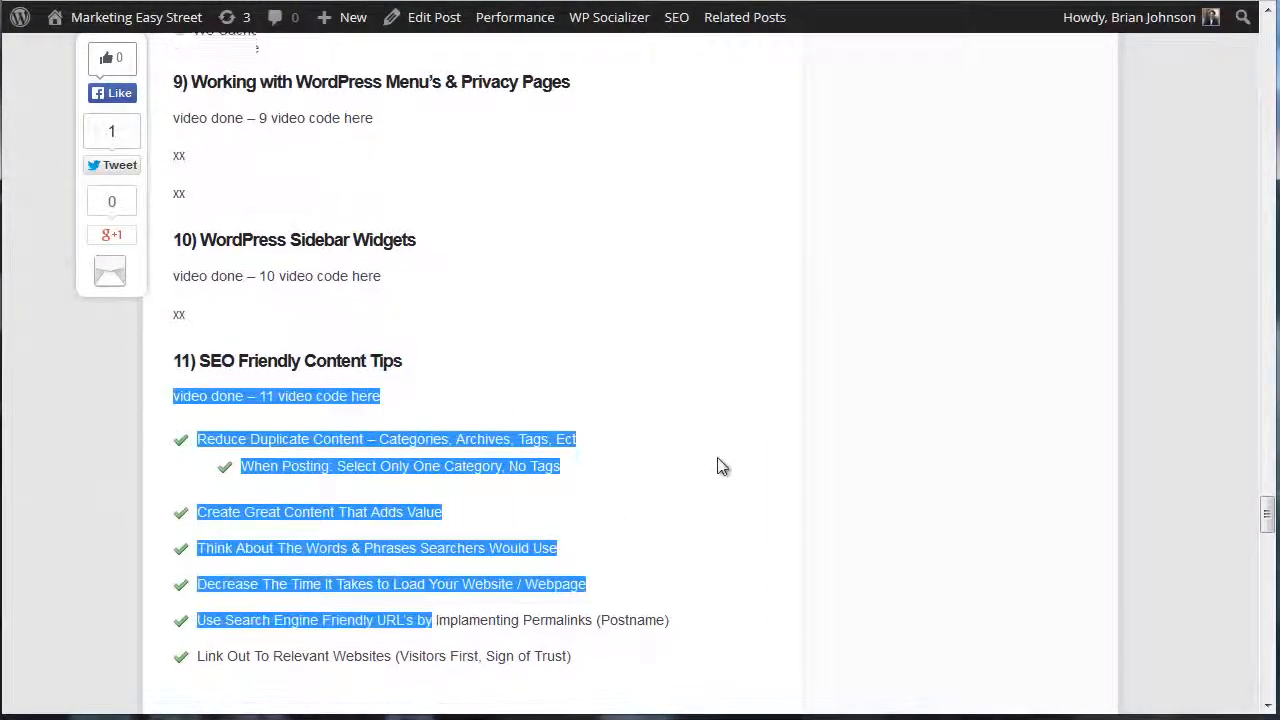
scroll(724, 460, up, 15)
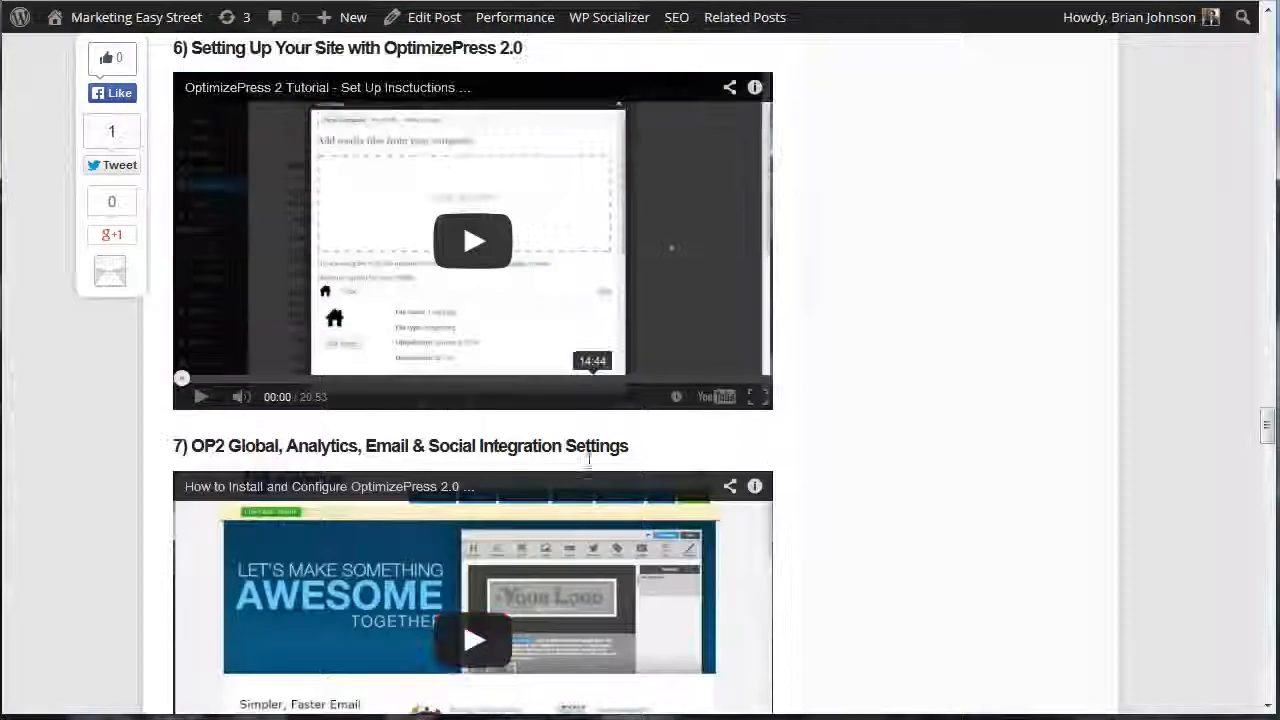
scroll(612, 505, down, 11)
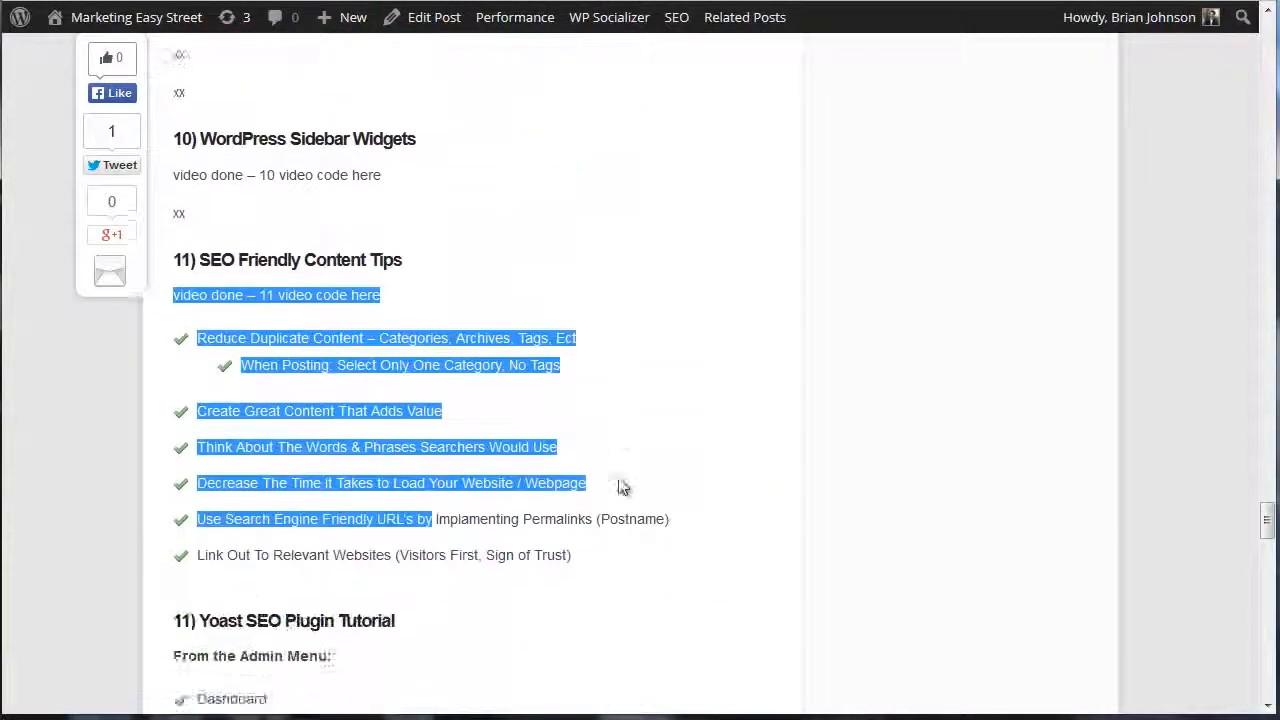
scroll(547, 331, up, 1)
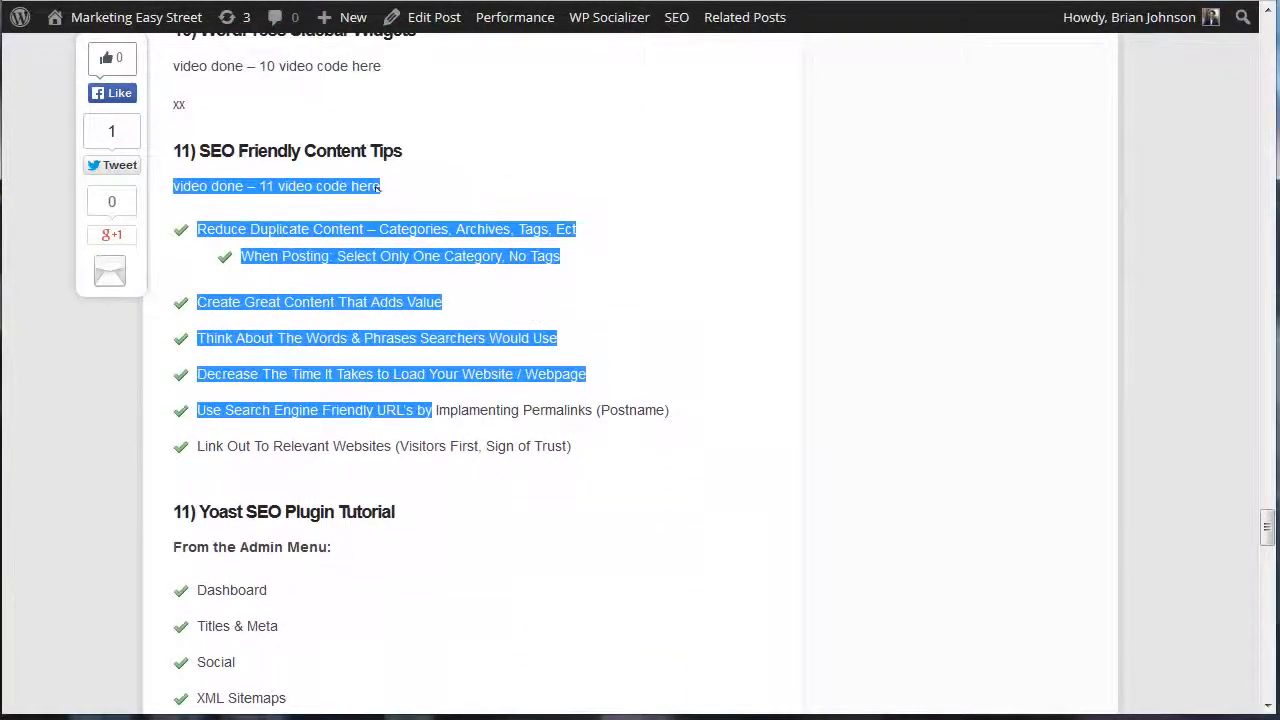
scroll(622, 355, down, 3)
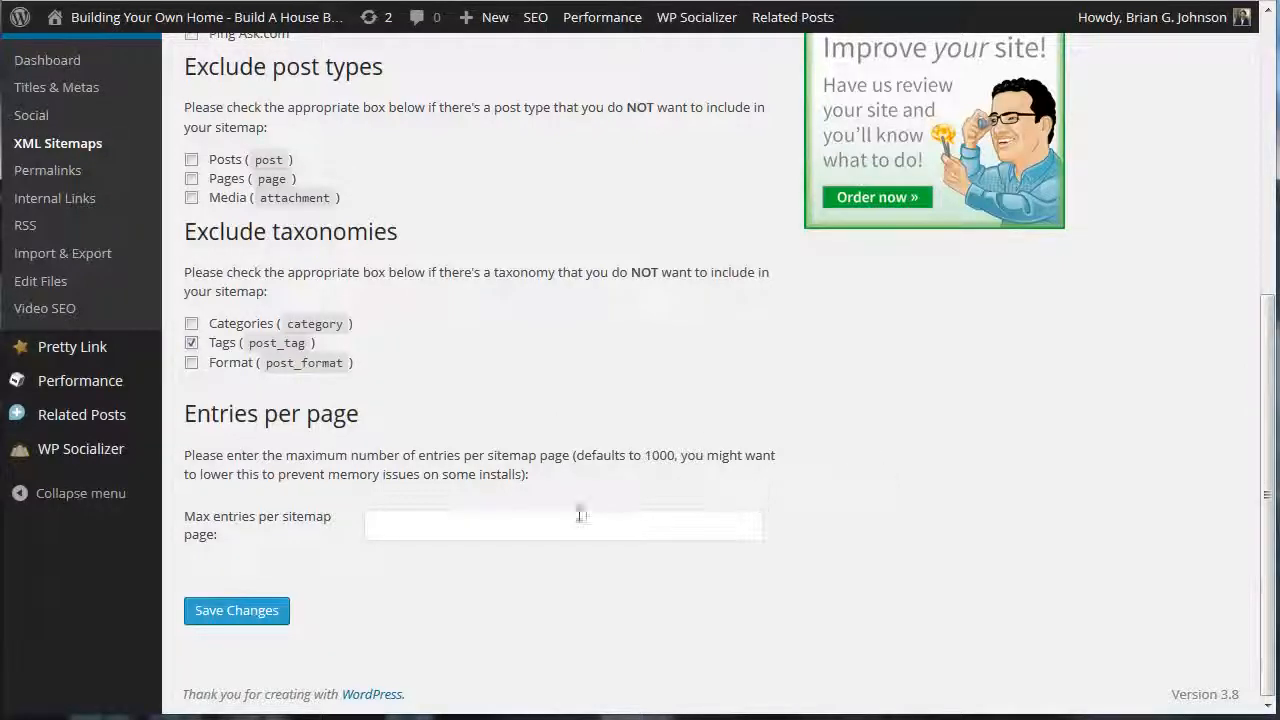
Step: Save the XML Sitemaps settings and open the plugin's Permalinks settings
click(230, 626)
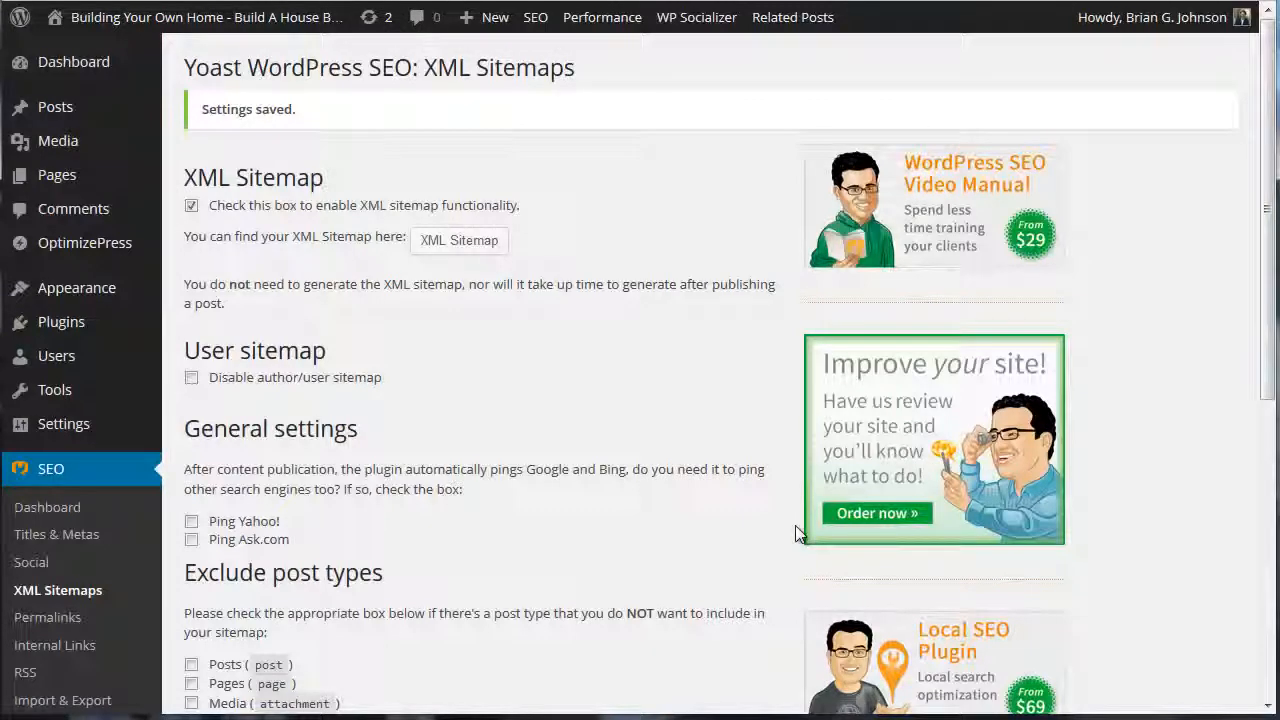
scroll(597, 362, down, 2)
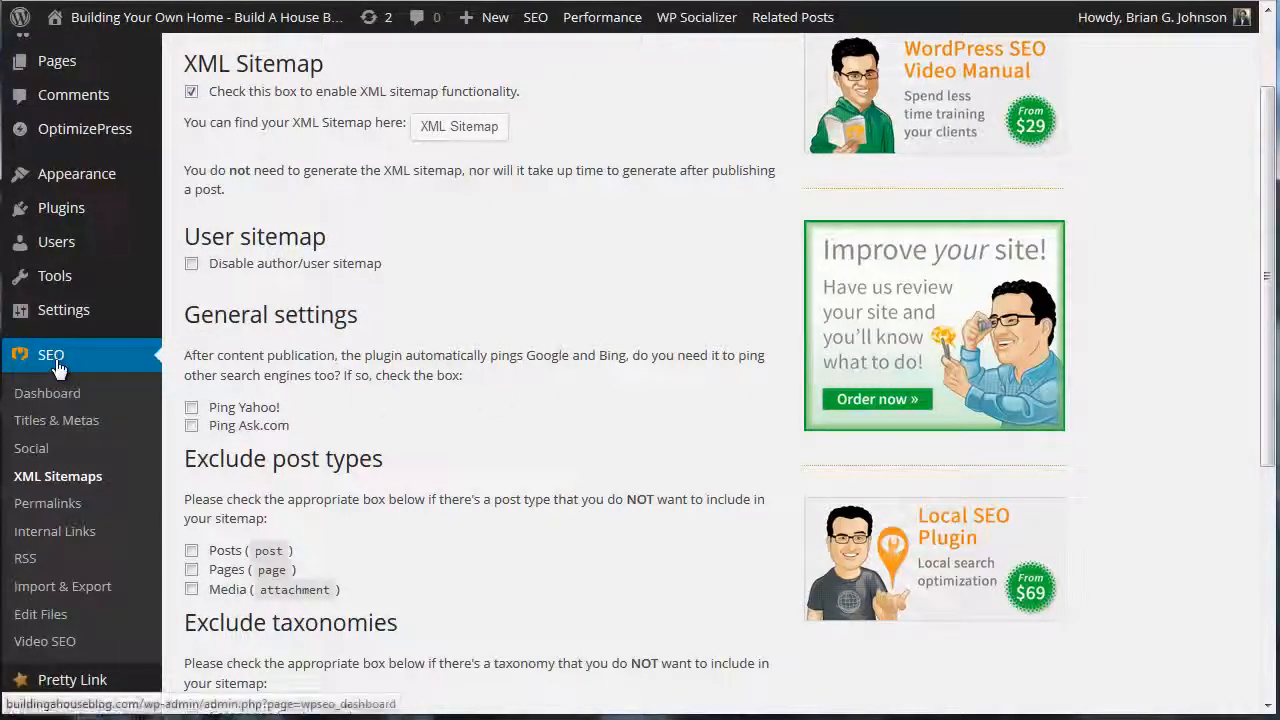
click(47, 504)
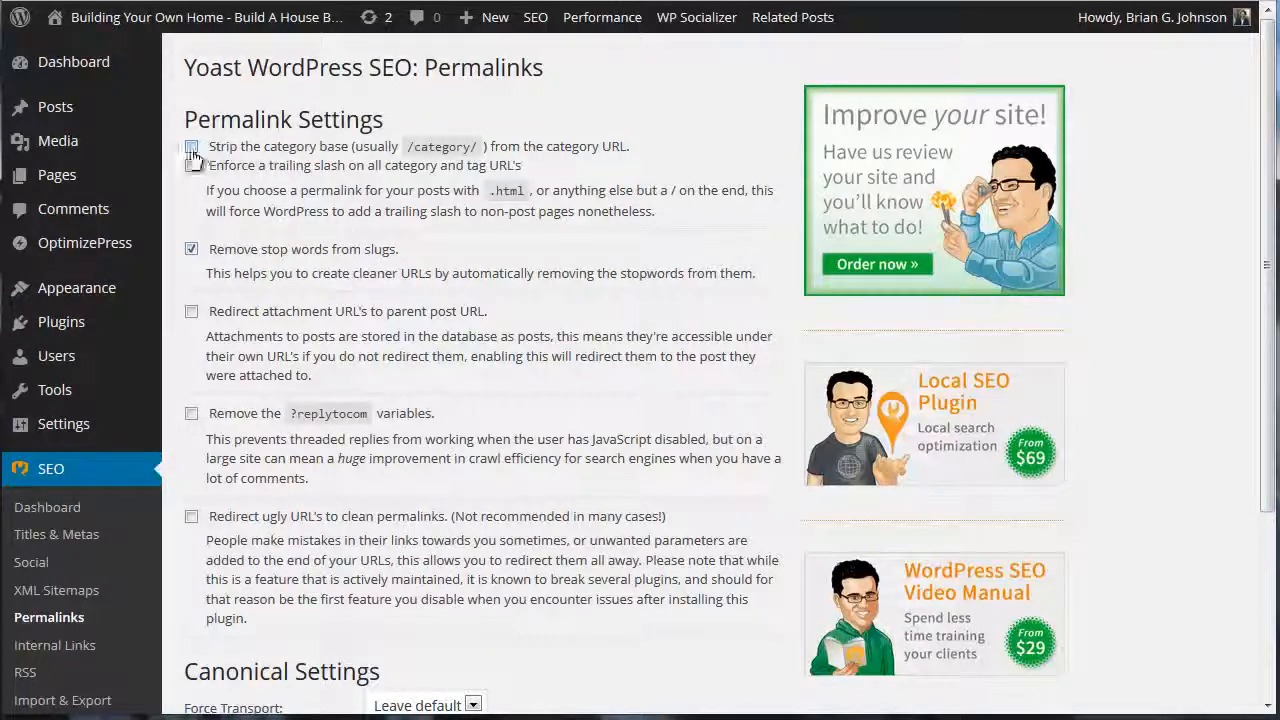
Step: Look through the Permalinks options, from stripping the category base down to the Canonical Settings
scroll(213, 428, down, 2)
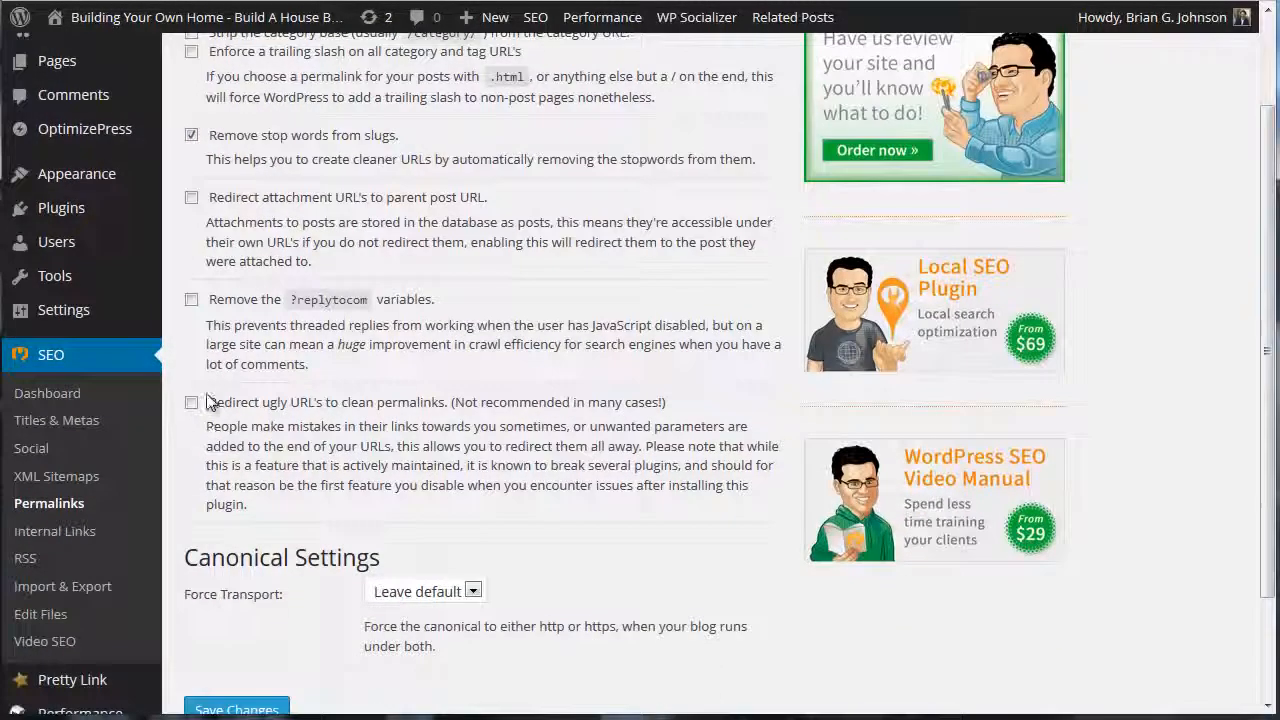
scroll(210, 410, down, 2)
scroll(225, 365, up, 4)
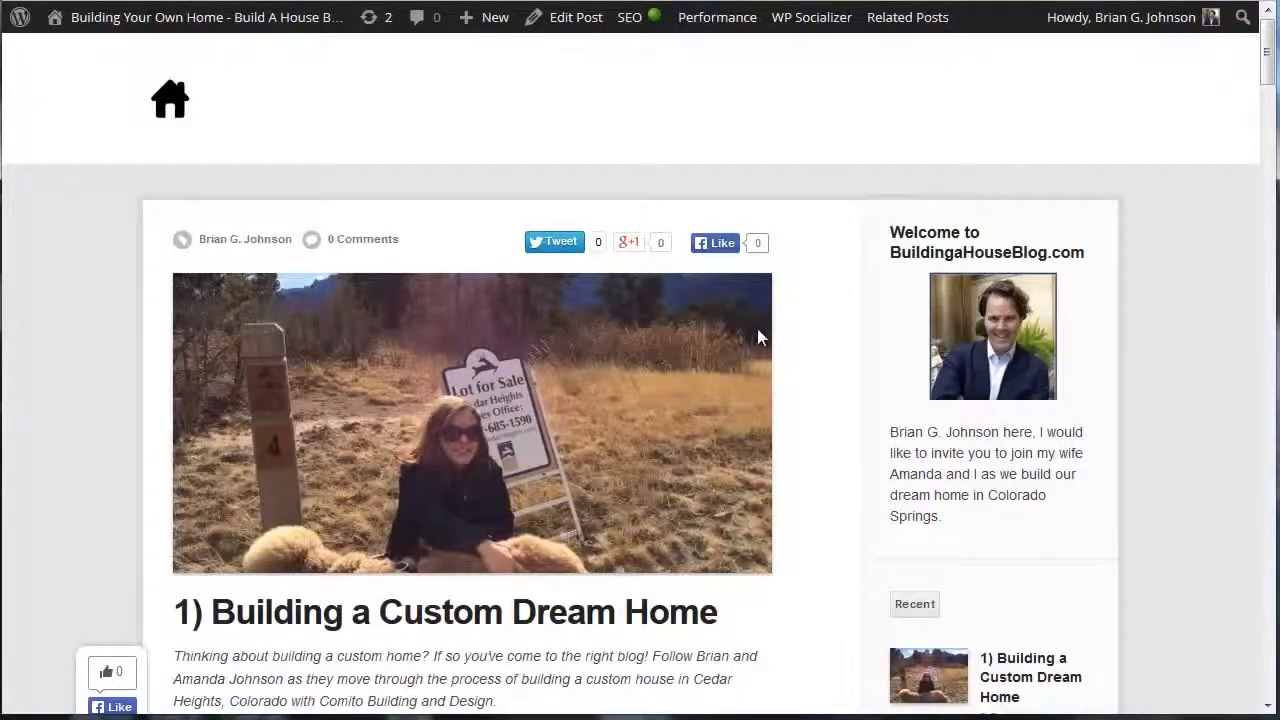
Step: Look through the blog post "1) Building a Custom Dream Home" and return to its sidebar category list
scroll(760, 340, down, 1)
scroll(765, 354, down, 15)
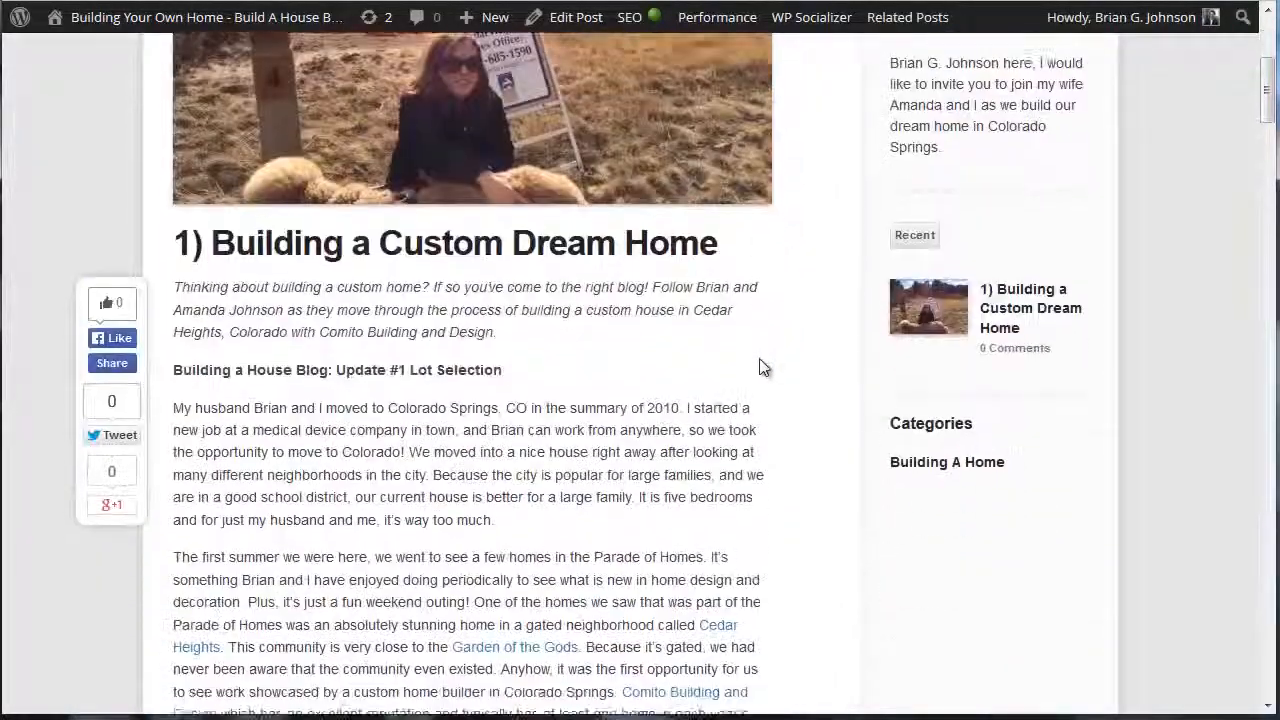
scroll(768, 356, down, 20)
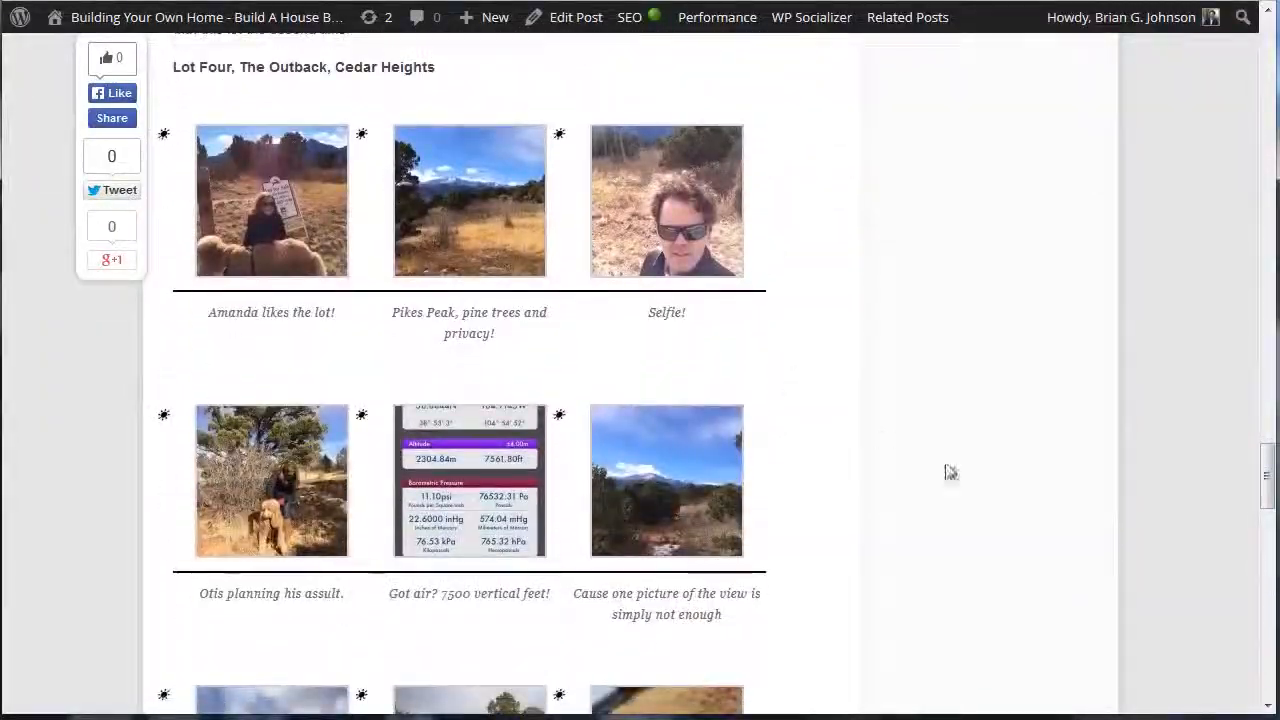
scroll(1154, 524, up, 15)
scroll(1208, 455, up, 20)
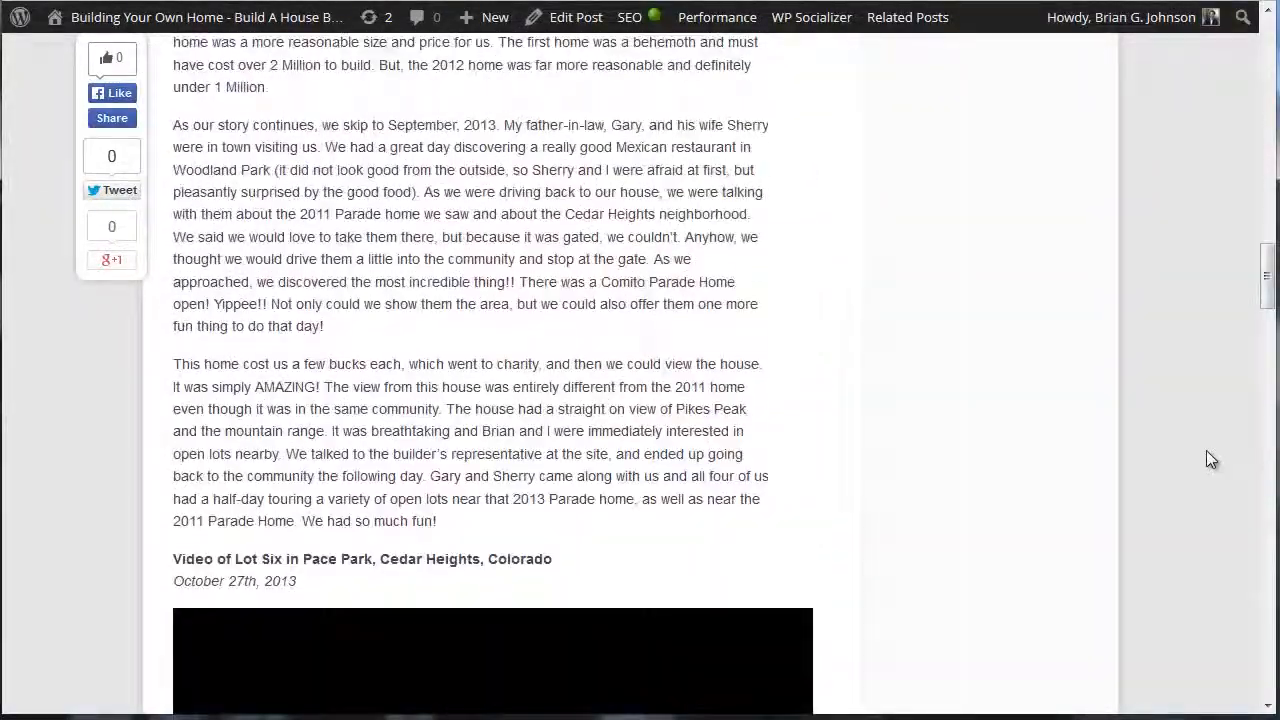
scroll(1203, 452, up, 3)
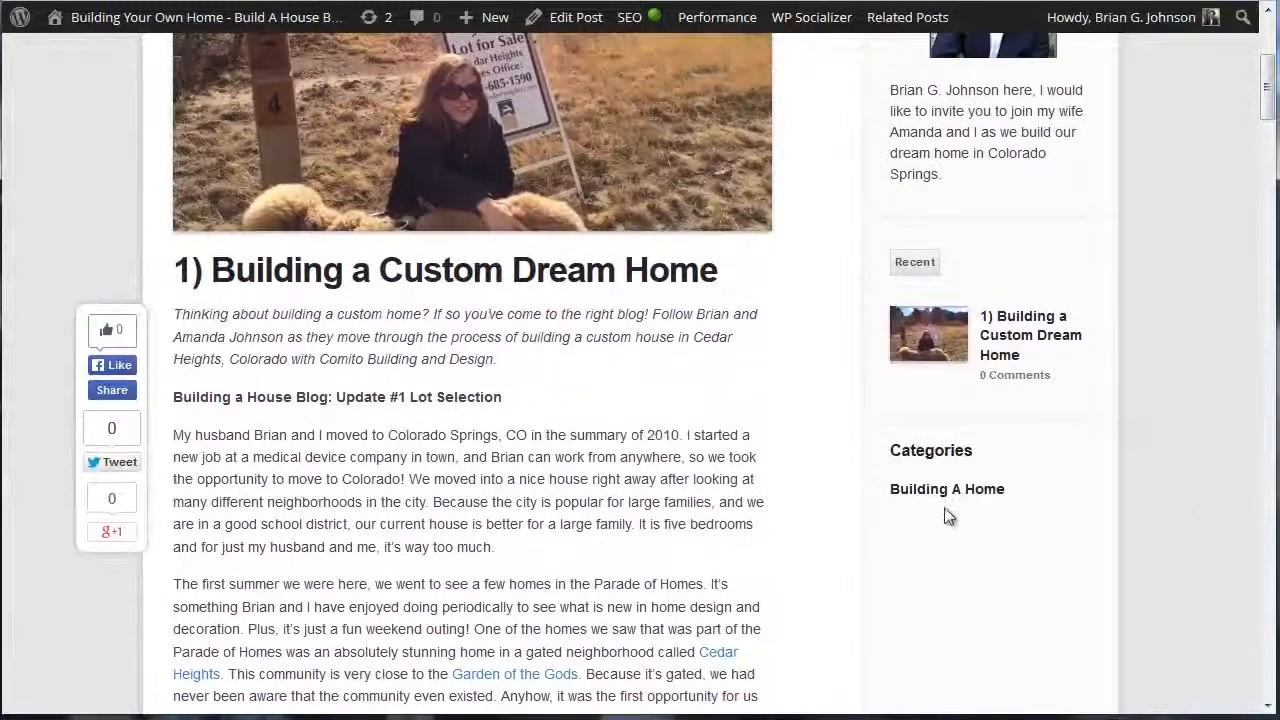
Step: Open the Building A Home category archive, highlight "category" in its URL and compare it with the strip-category-base option
drag(903, 451, 985, 453)
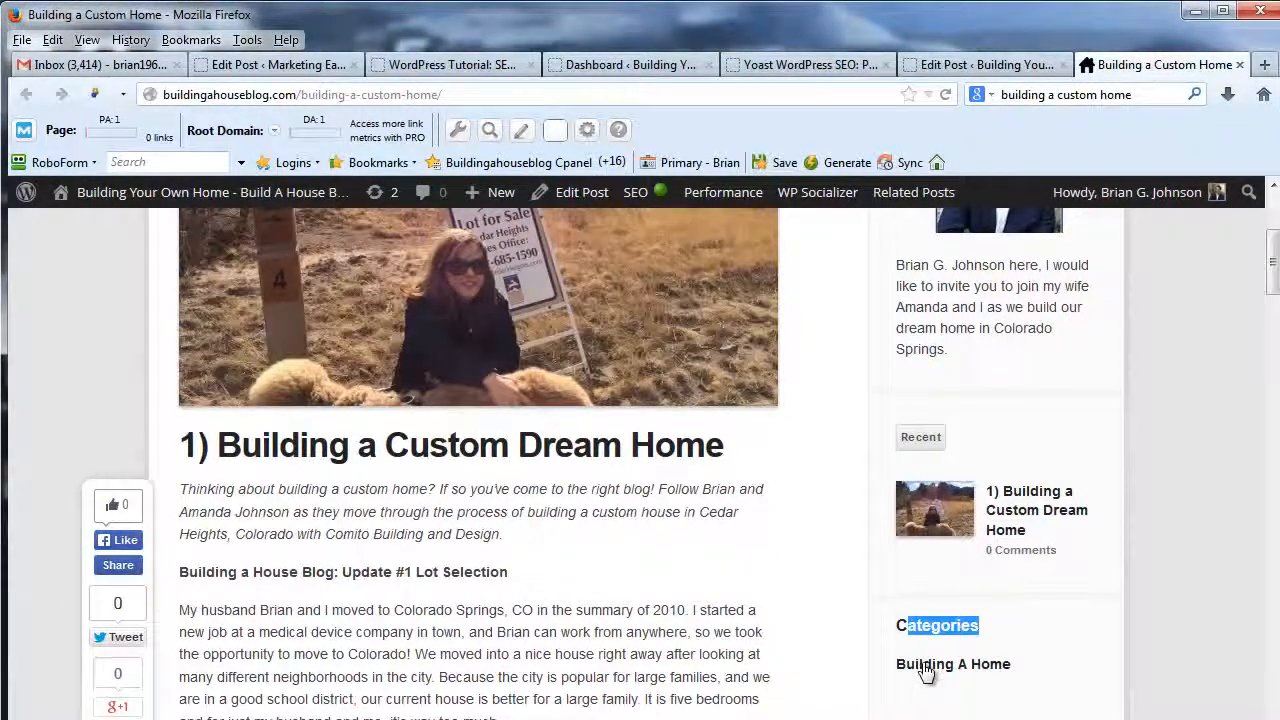
click(927, 670)
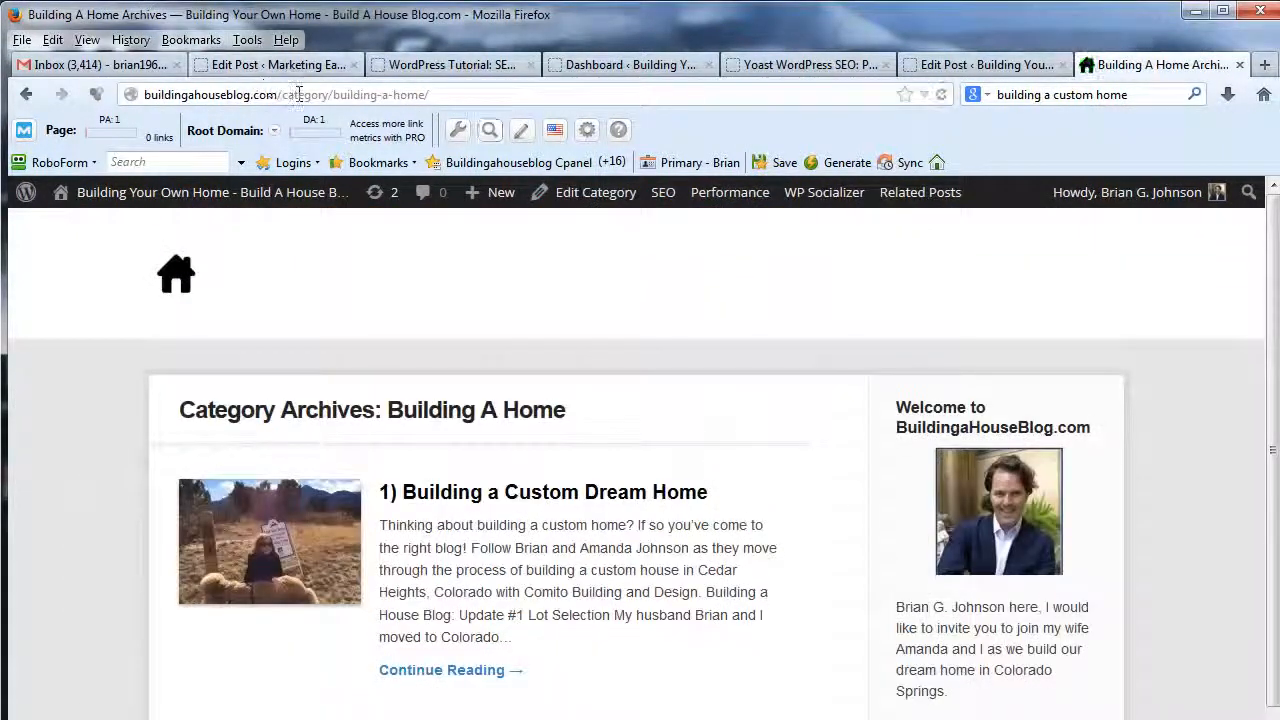
double_click(298, 93)
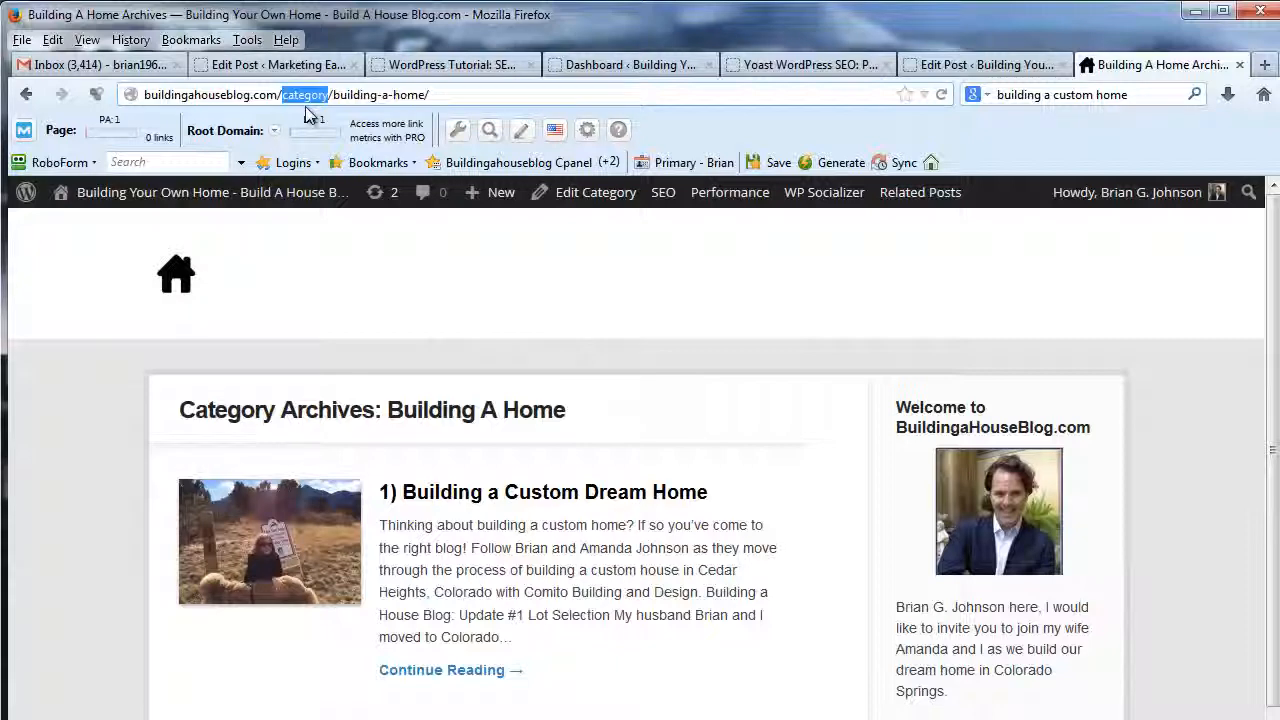
click(805, 64)
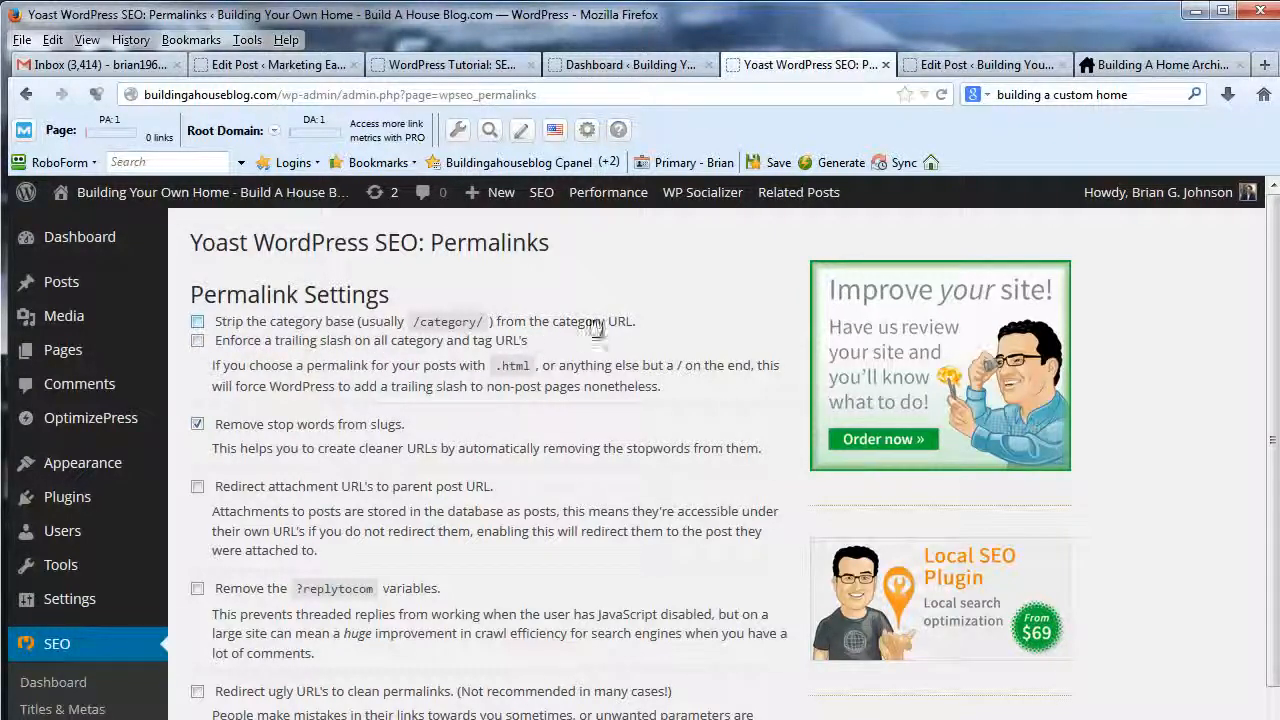
click(1112, 64)
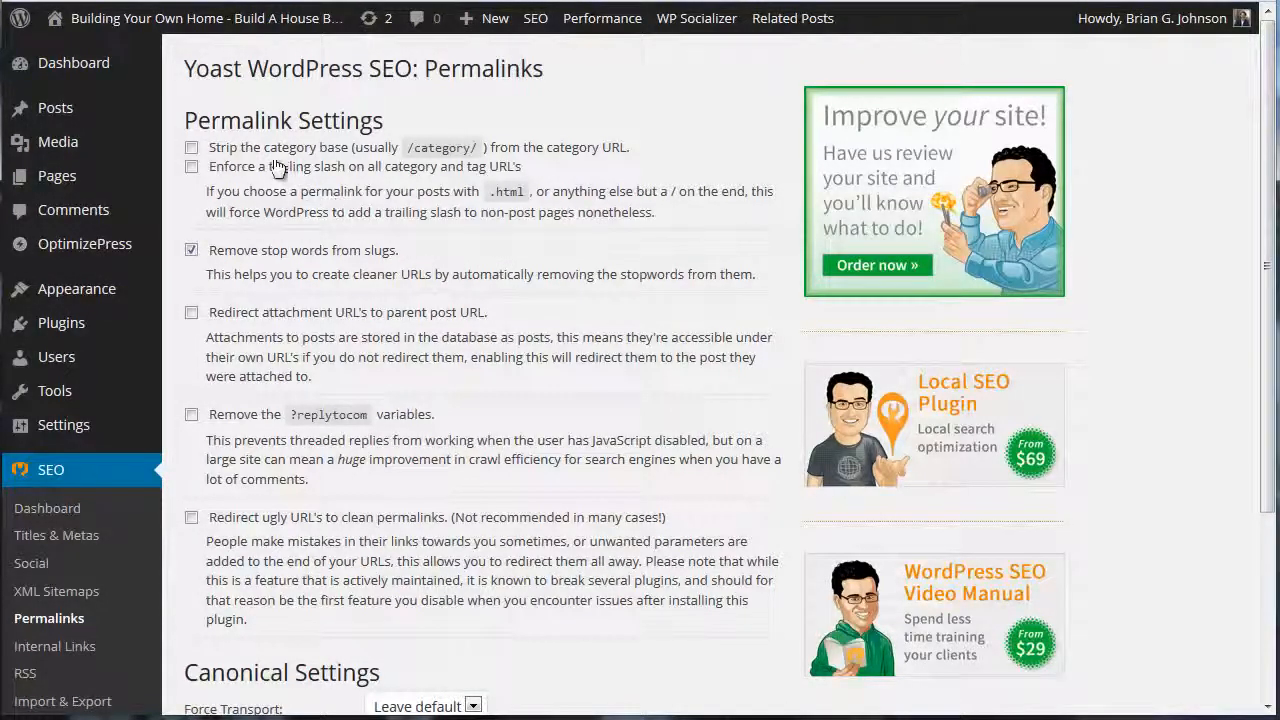
Step: Review the Permalink Settings down to the Canonical Settings and open the plugin's Internal Links settings
drag(188, 122, 343, 126)
click(325, 165)
scroll(350, 228, down, 1)
scroll(350, 228, down, 5)
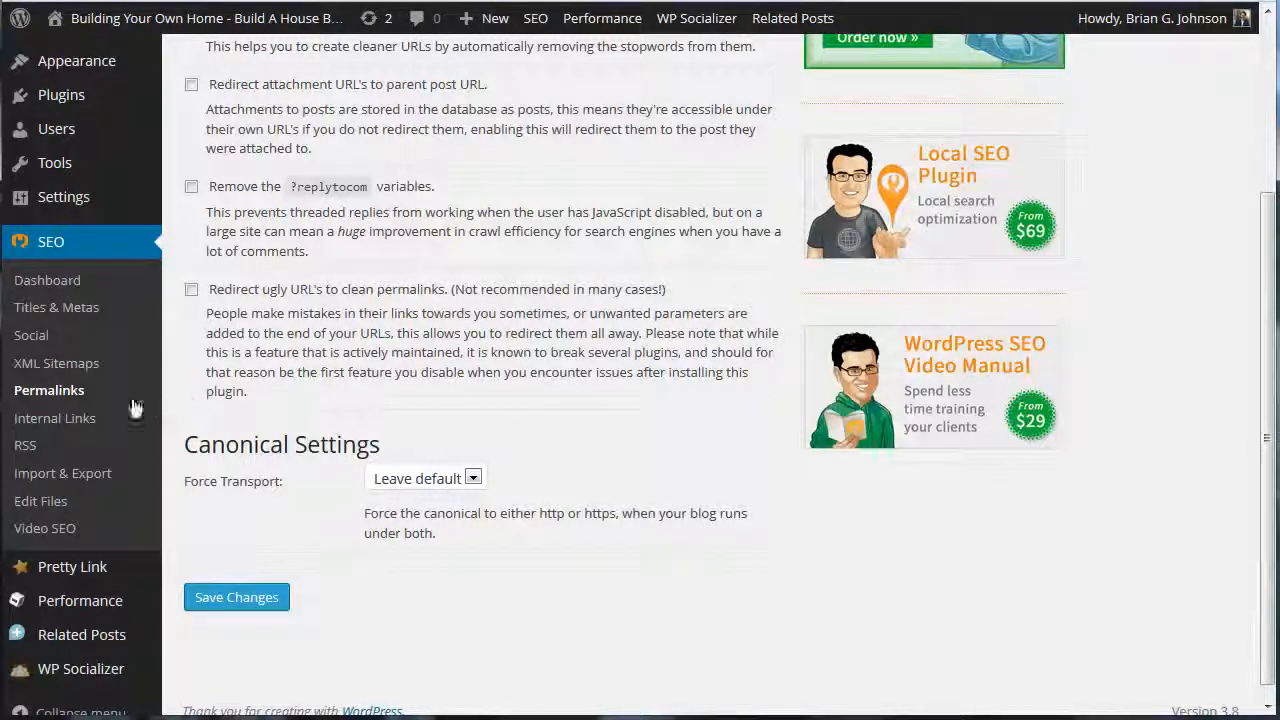
click(50, 420)
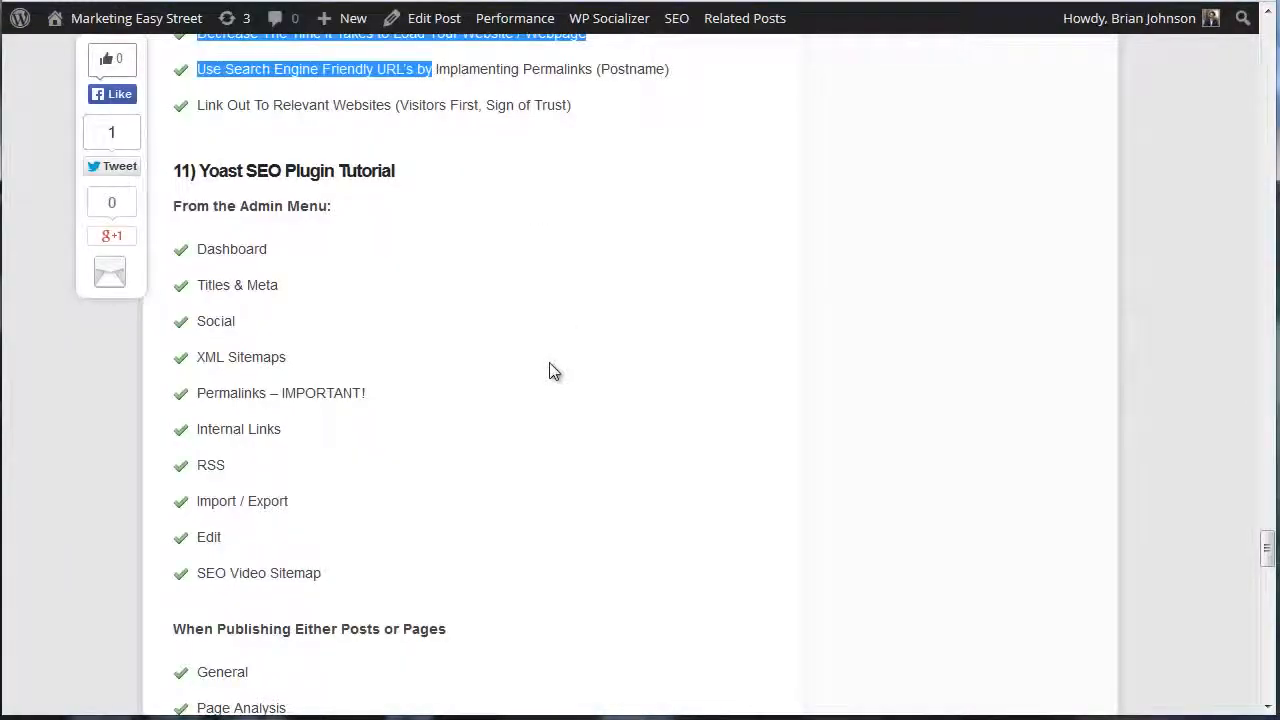
Step: Look back through the Marketing Easy Street tutorial post from the Yoast section up to the WordPress installation steps
scroll(554, 371, up, 20)
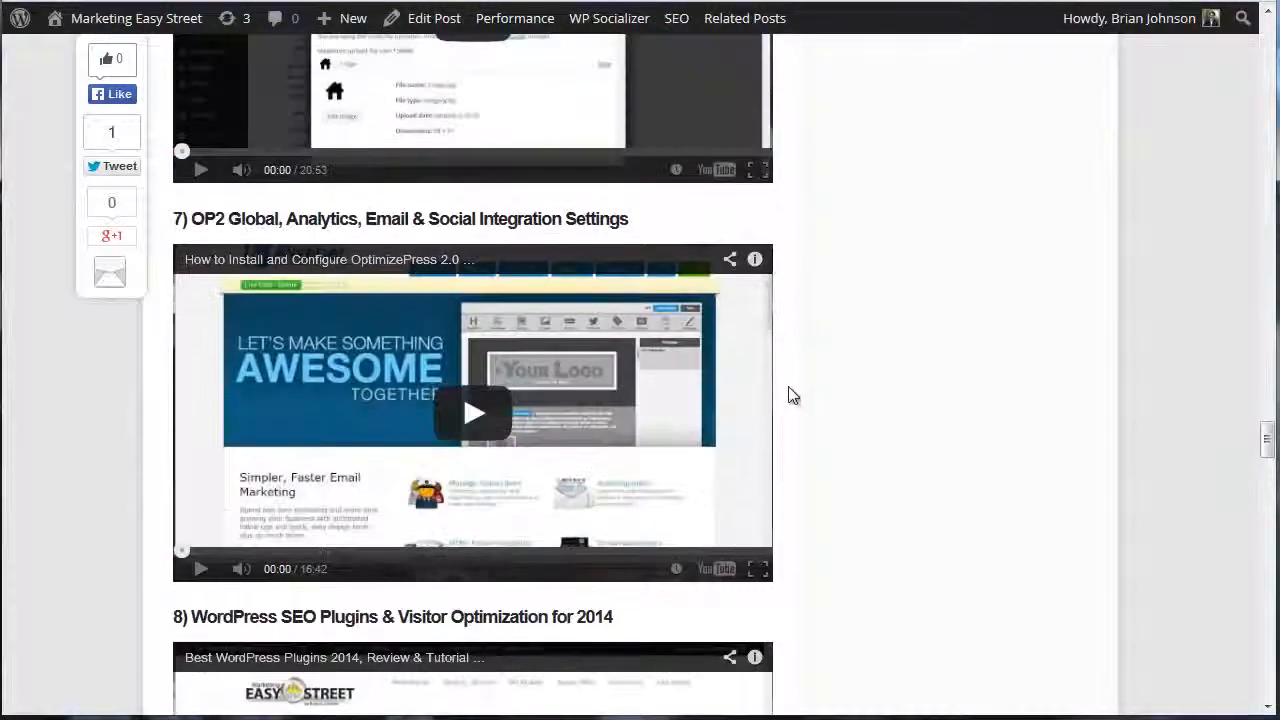
scroll(812, 438, up, 6)
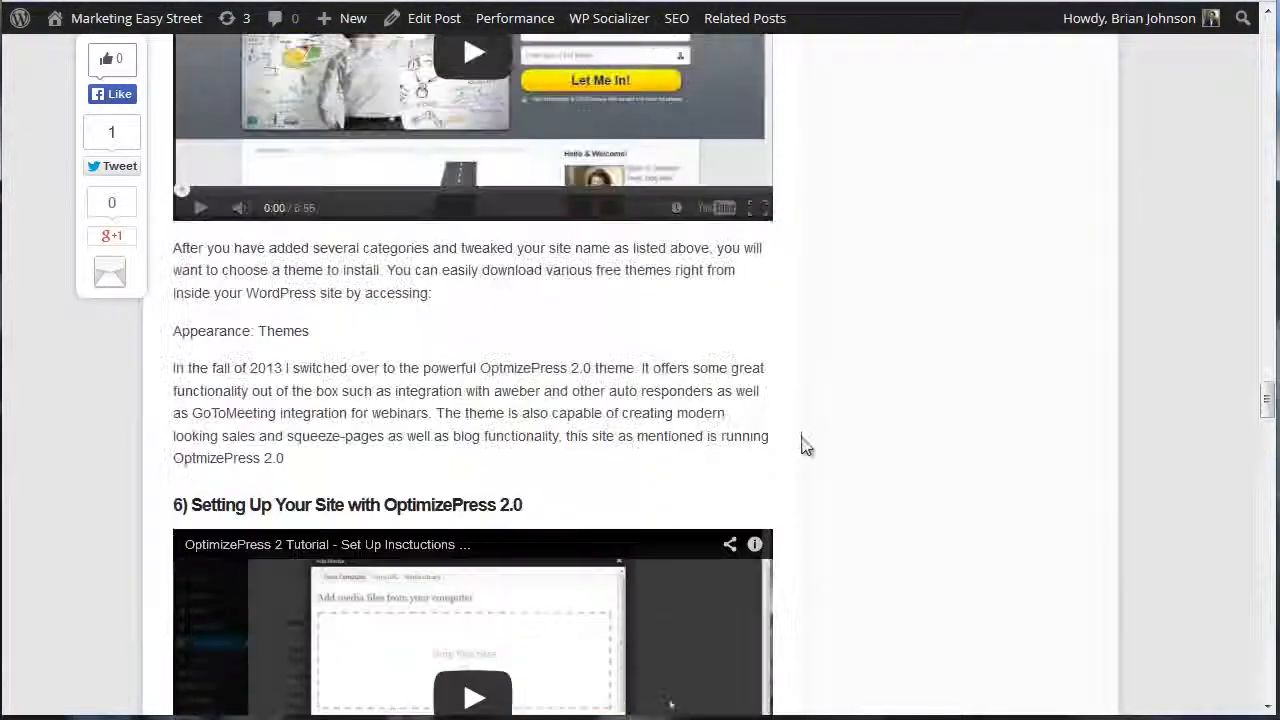
scroll(405, 534, up, 5)
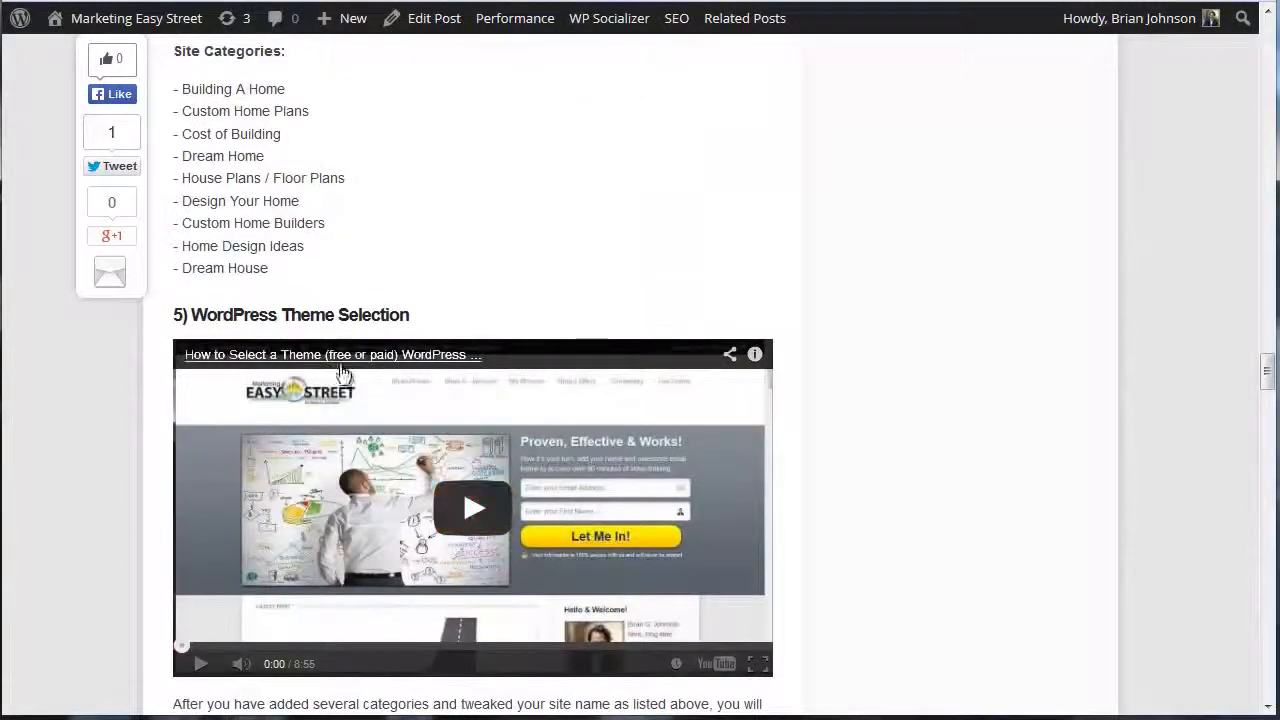
scroll(545, 318, up, 3)
scroll(428, 368, up, 2)
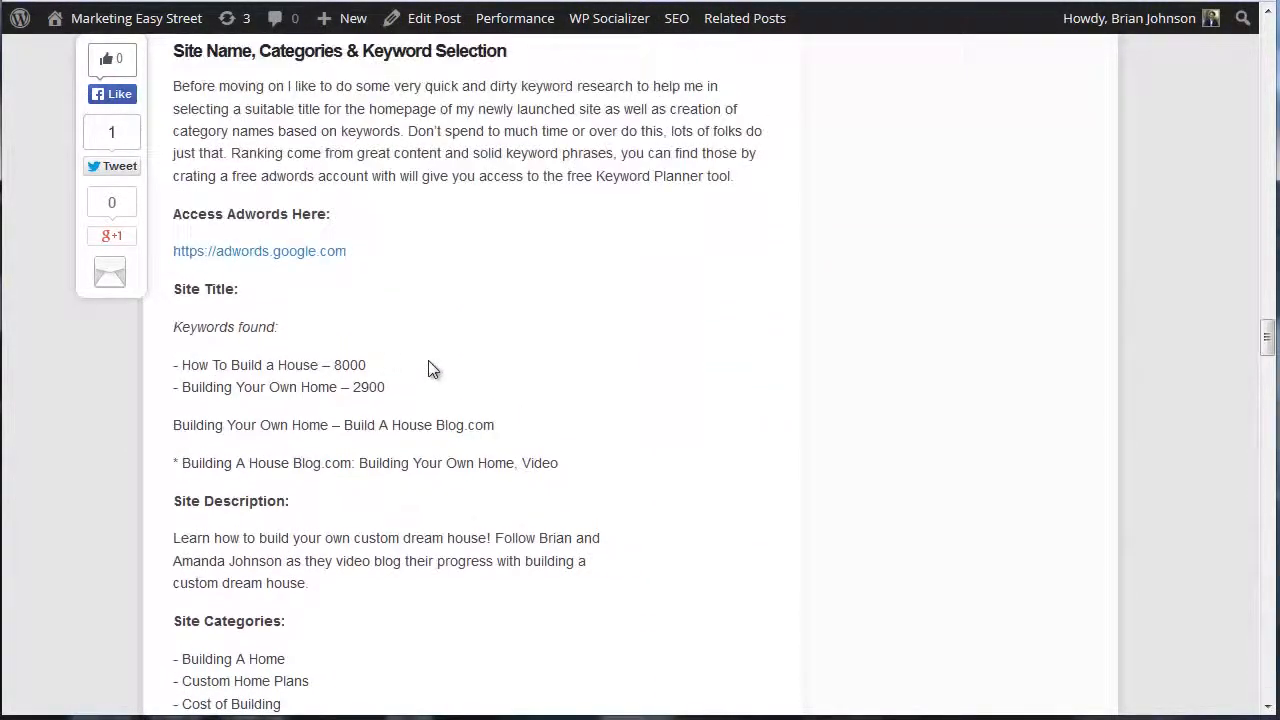
scroll(443, 355, up, 2)
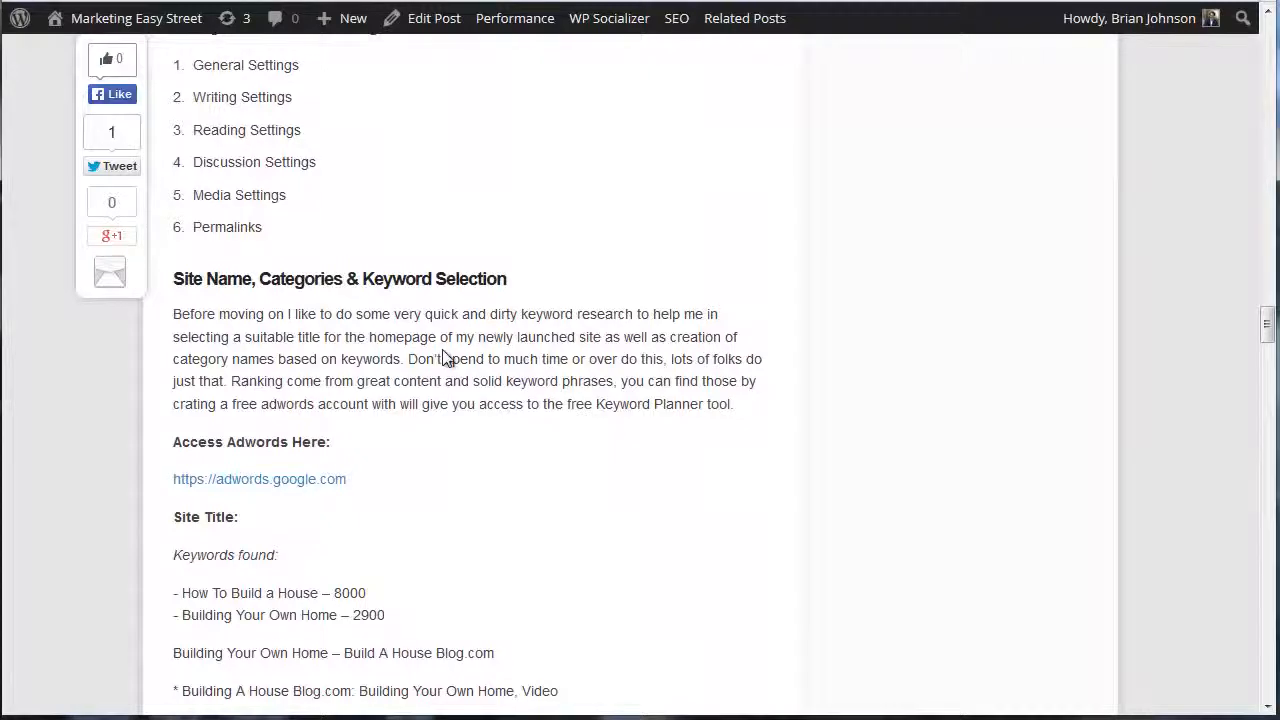
scroll(443, 357, up, 4)
scroll(783, 406, up, 1)
scroll(785, 406, up, 2)
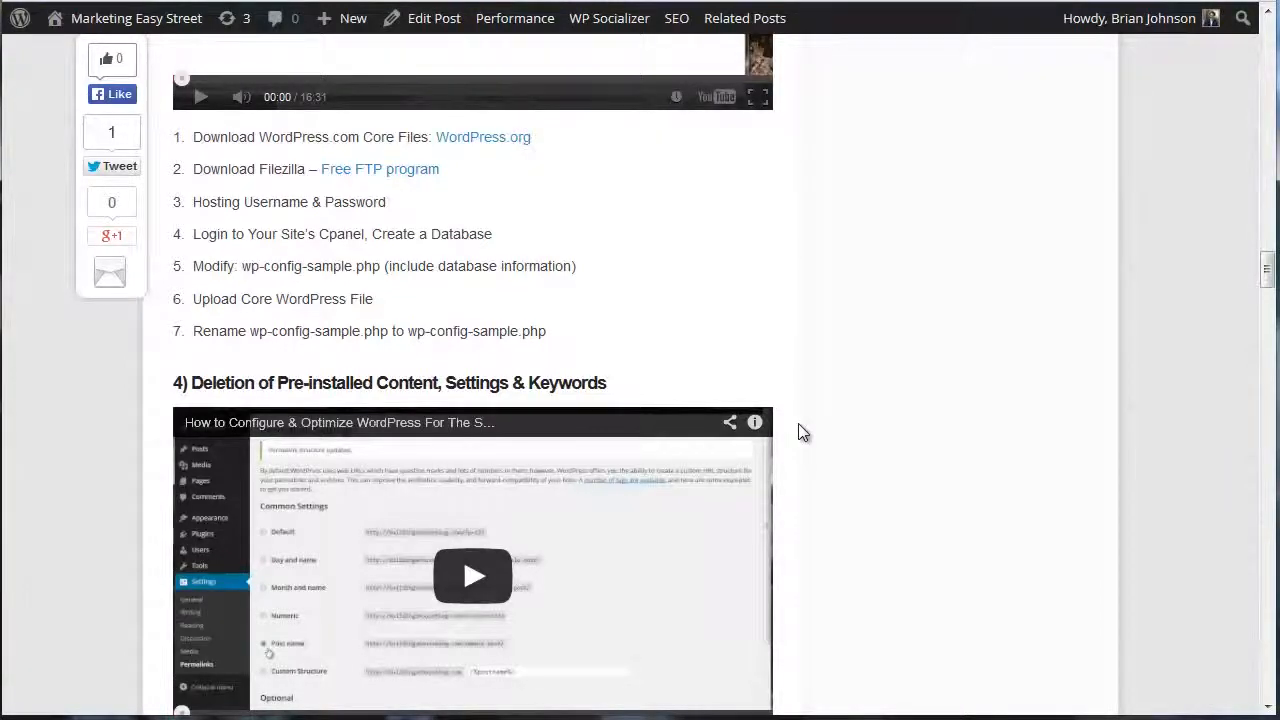
Step: Find section 9 on WordPress menus and privacy pages in the tutorial post and highlight its video placeholder line
scroll(798, 431, down, 5)
scroll(799, 442, down, 16)
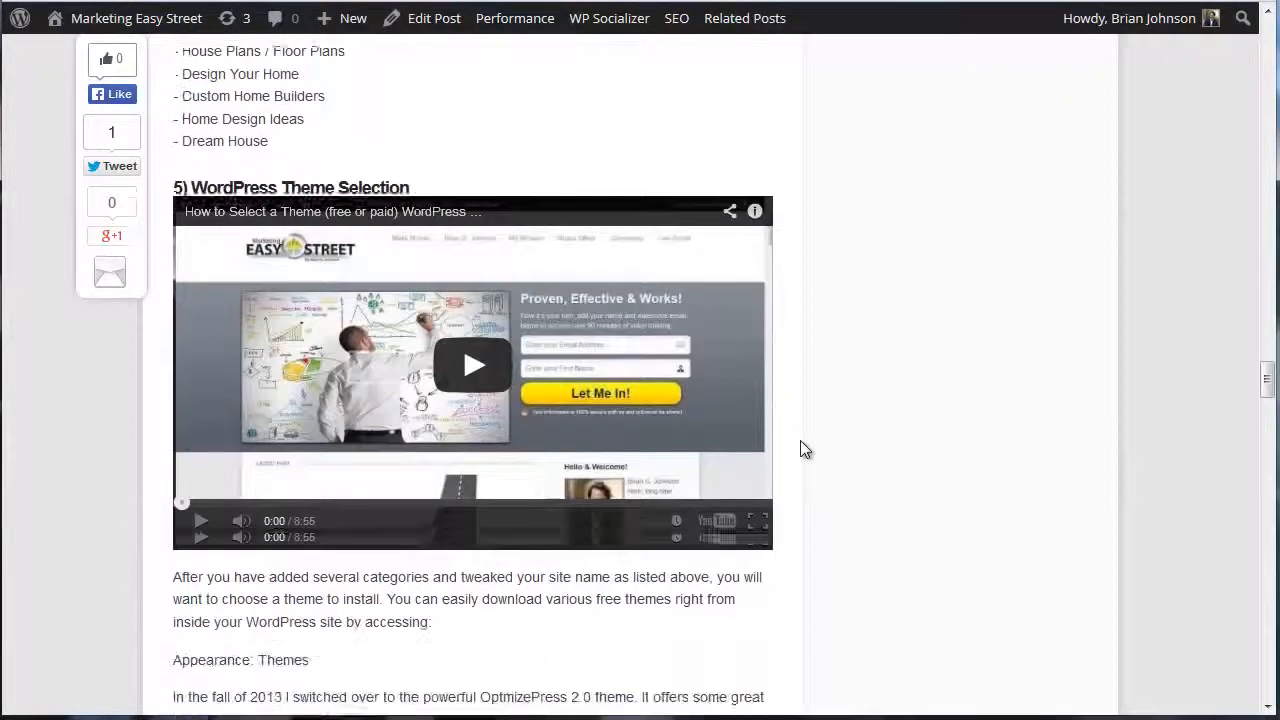
scroll(801, 440, down, 10)
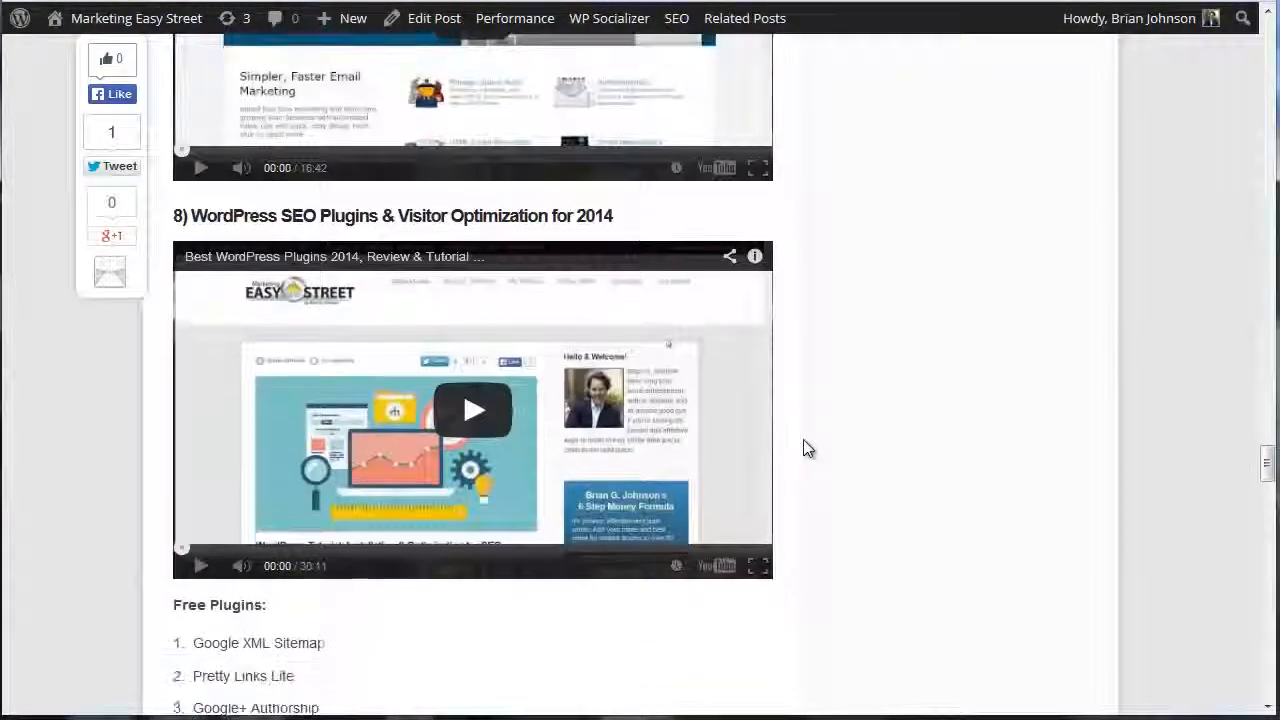
scroll(805, 445, down, 4)
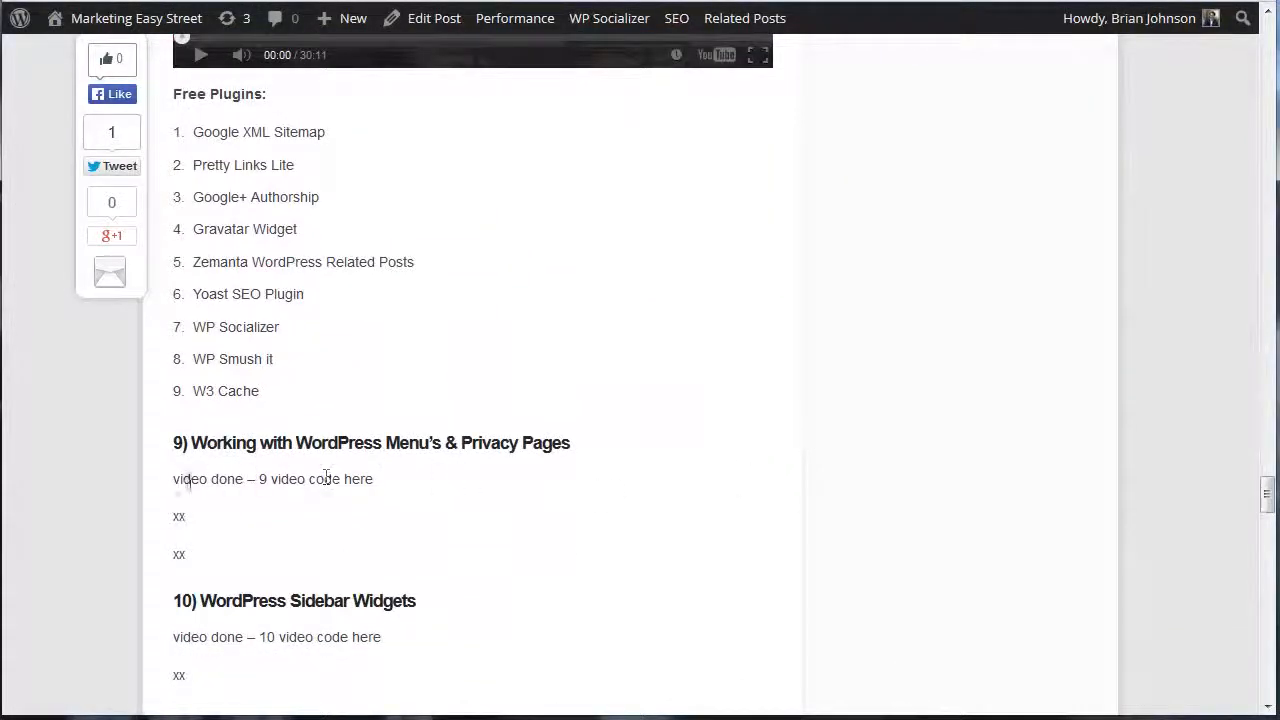
drag(173, 479, 331, 465)
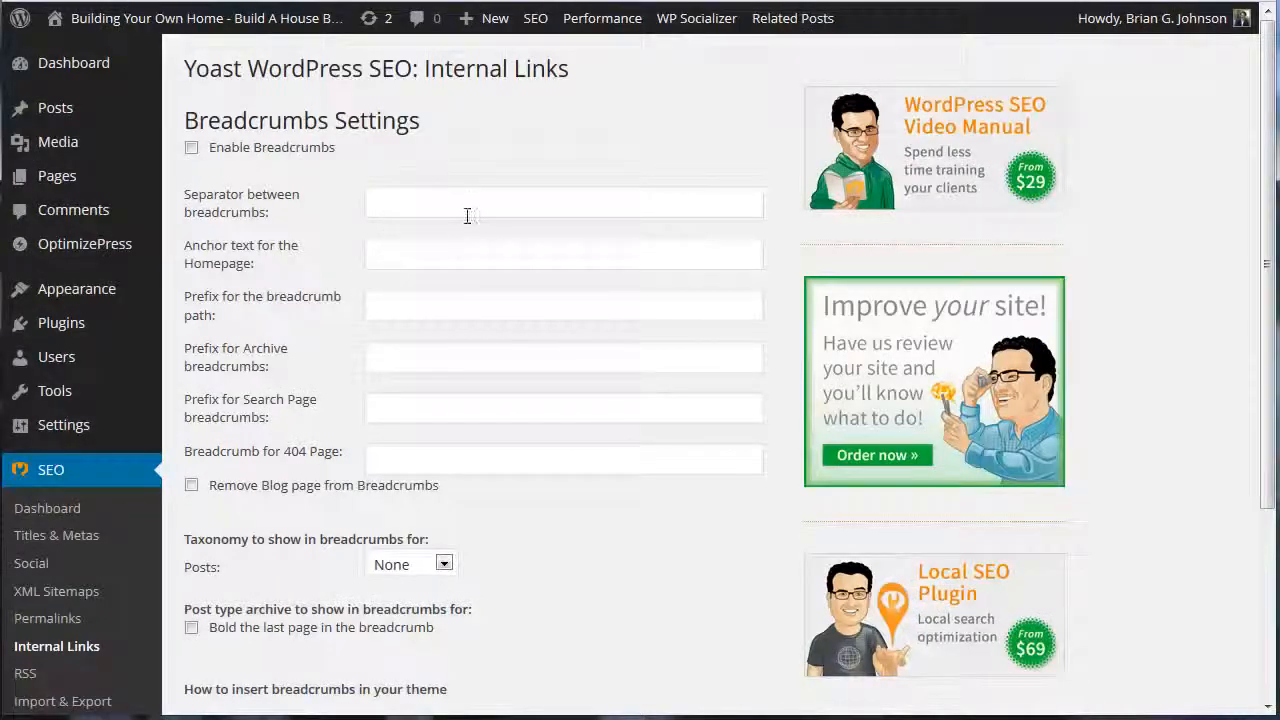
Step: Review the Breadcrumbs Settings on the Internal Links page and highlight the PHP code for inserting breadcrumbs in the theme
scroll(615, 265, down, 5)
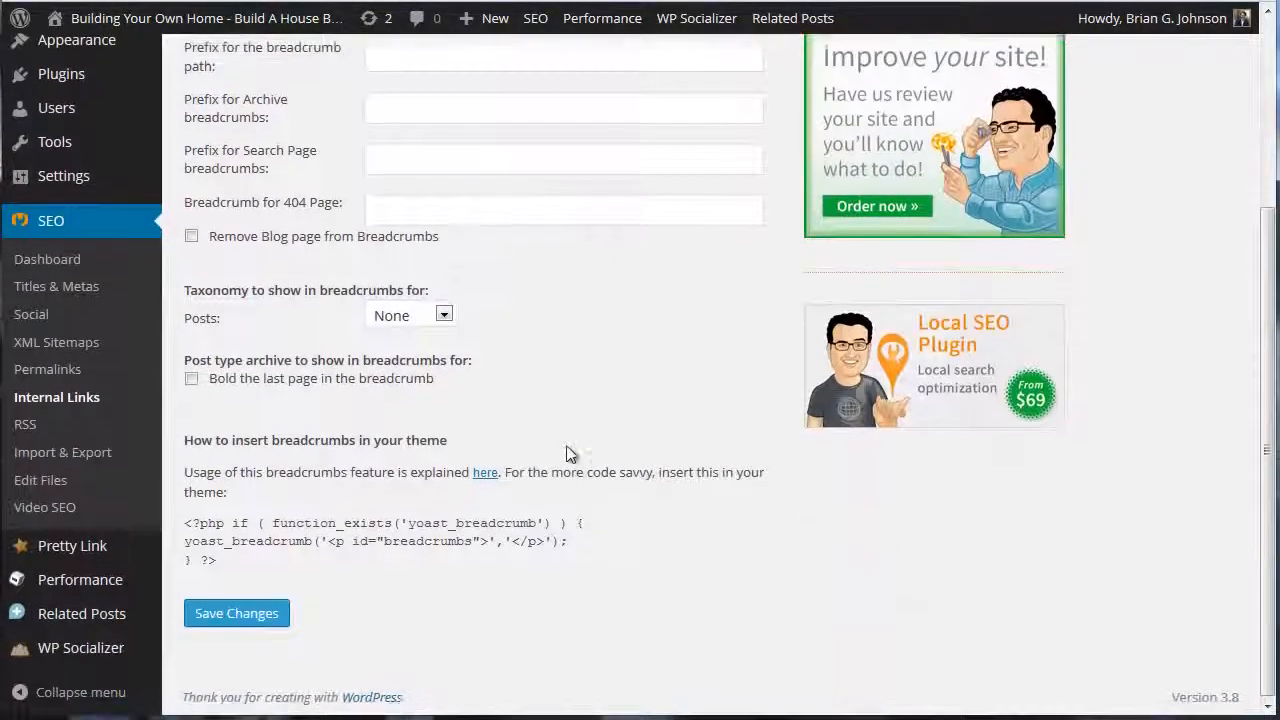
drag(221, 563, 185, 517)
click(615, 543)
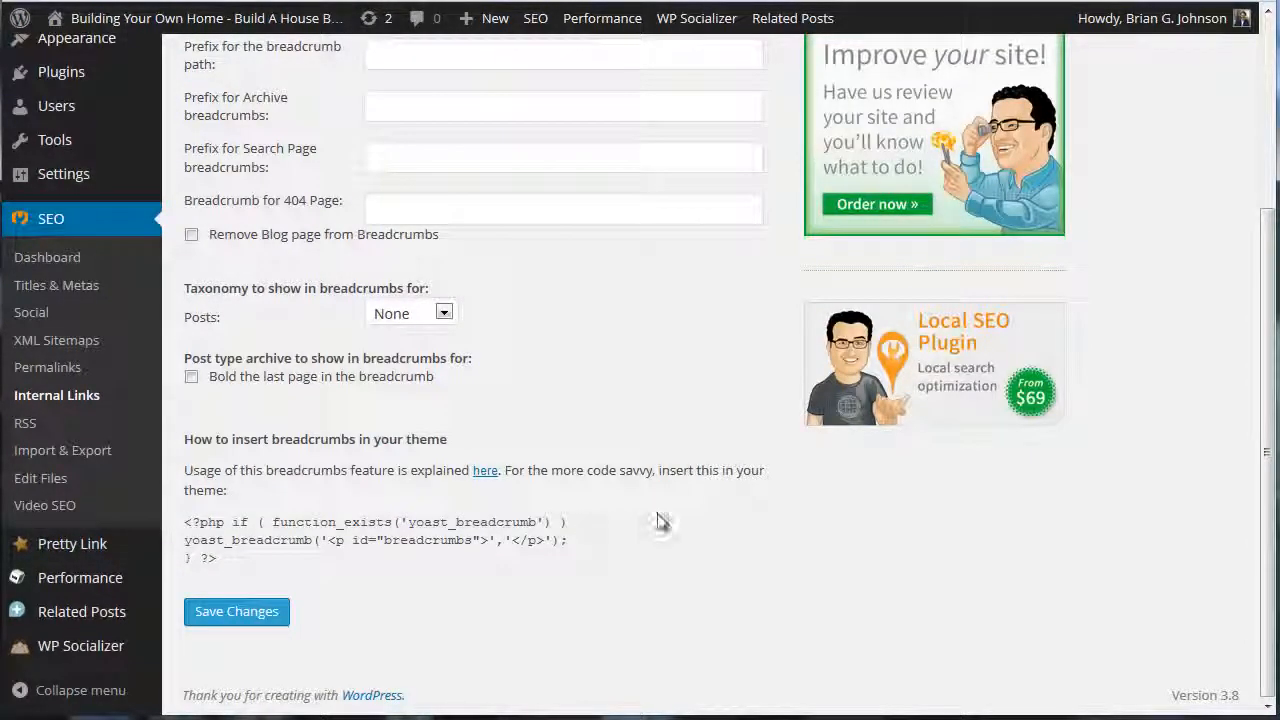
scroll(668, 516, up, 5)
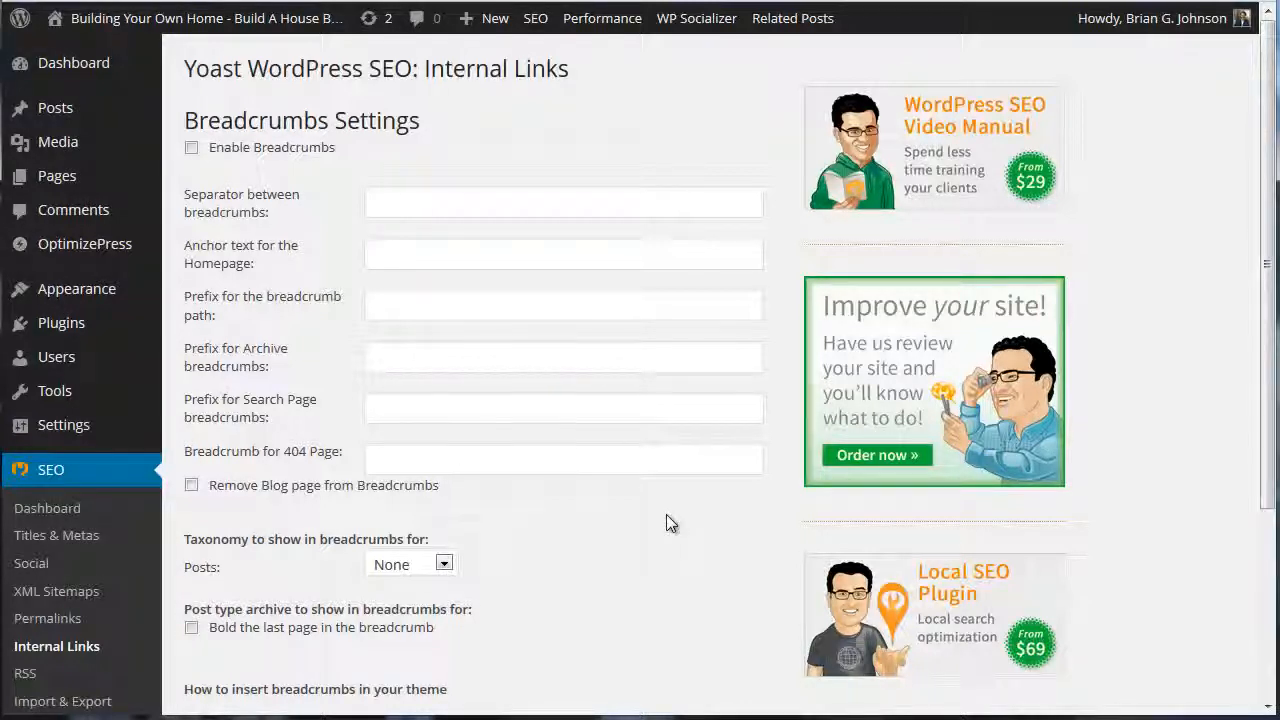
scroll(514, 386, down, 5)
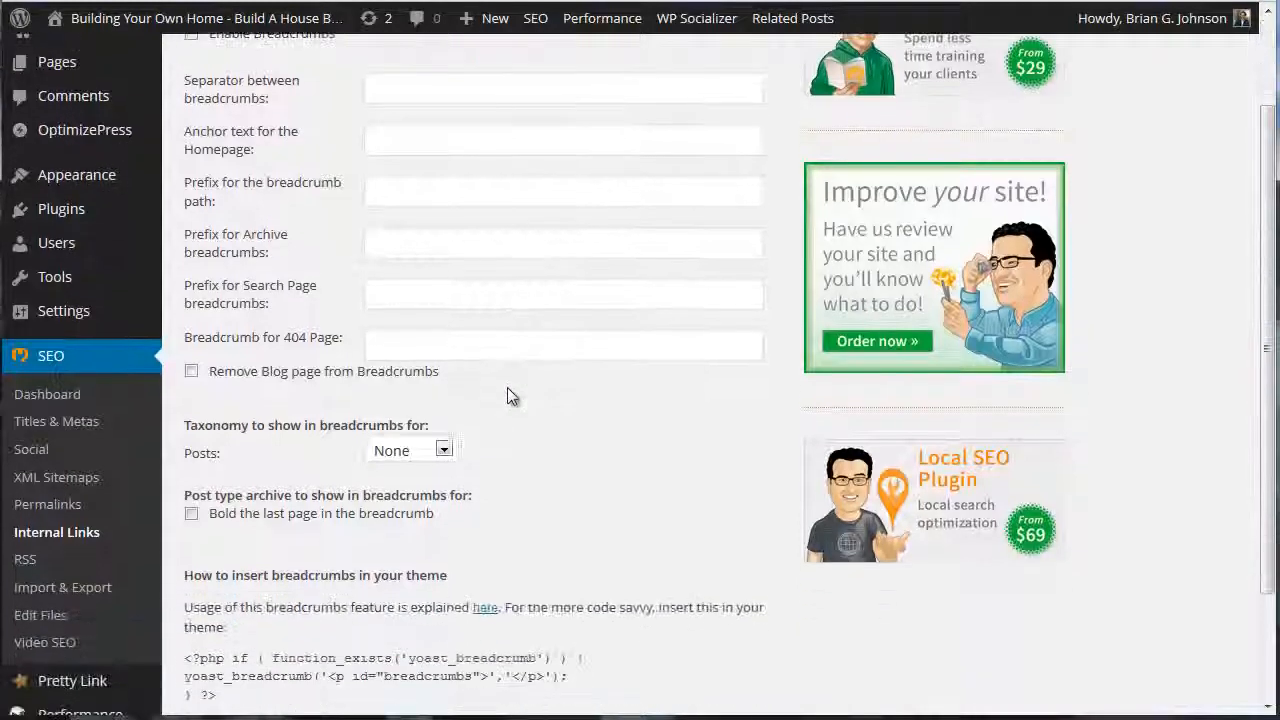
Step: Review the plugin's RSS feed content settings down to the variable explanations and open the Import & Export settings
click(24, 446)
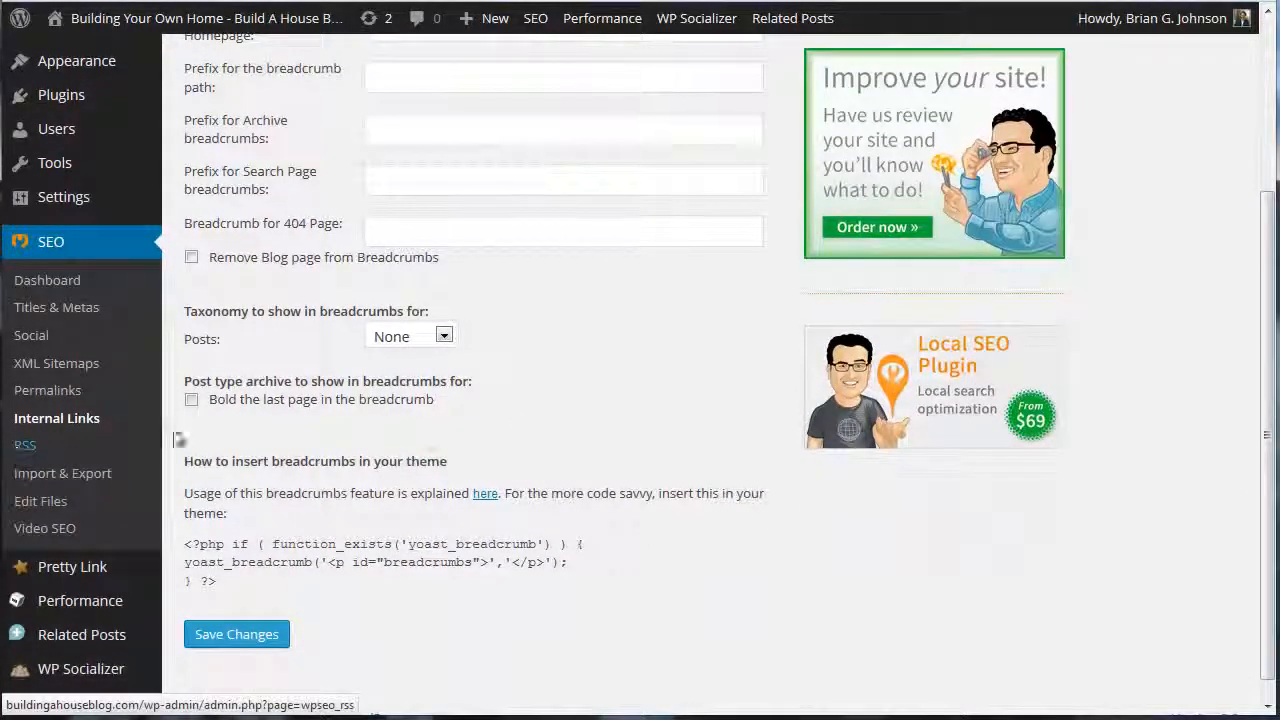
scroll(700, 392, down, 4)
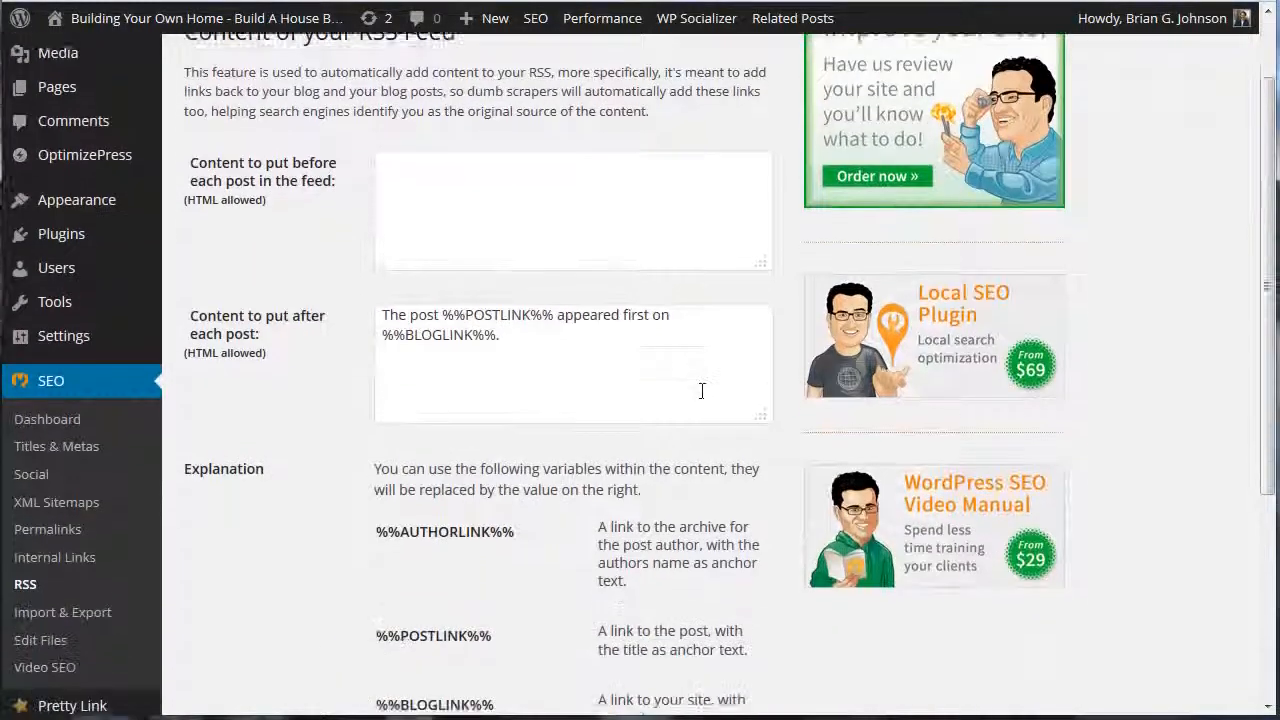
scroll(700, 392, down, 1)
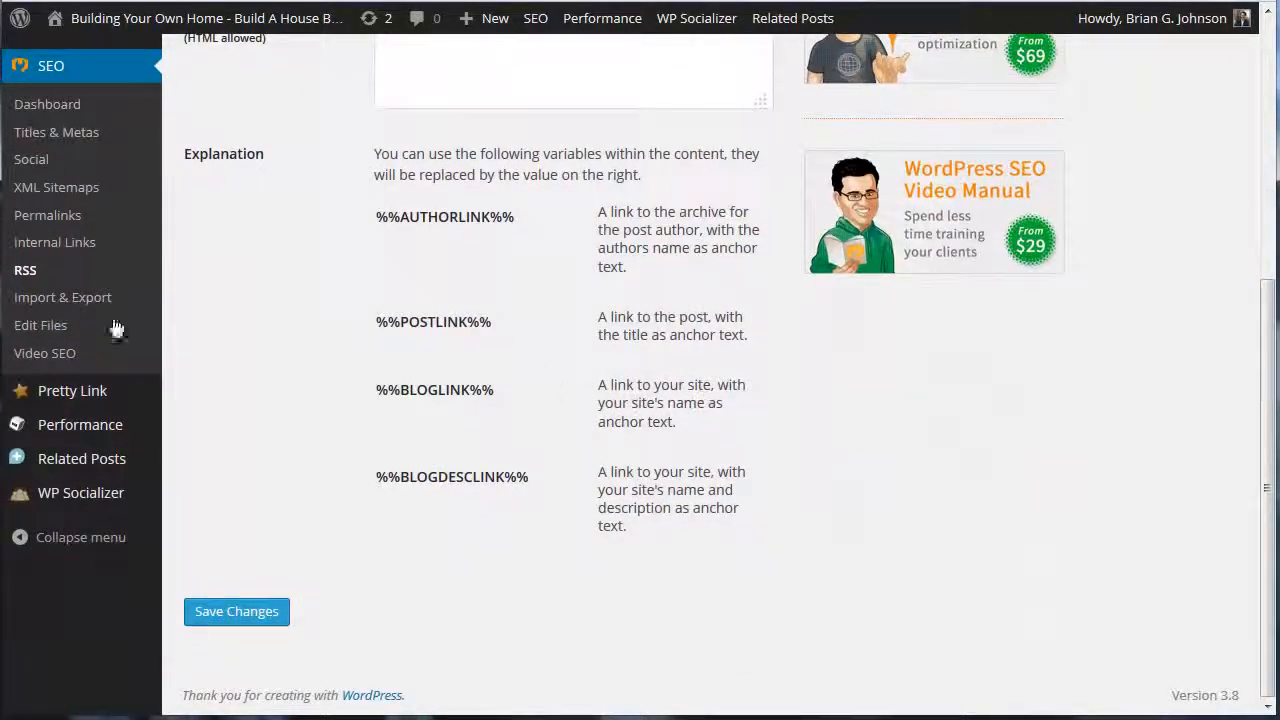
click(62, 297)
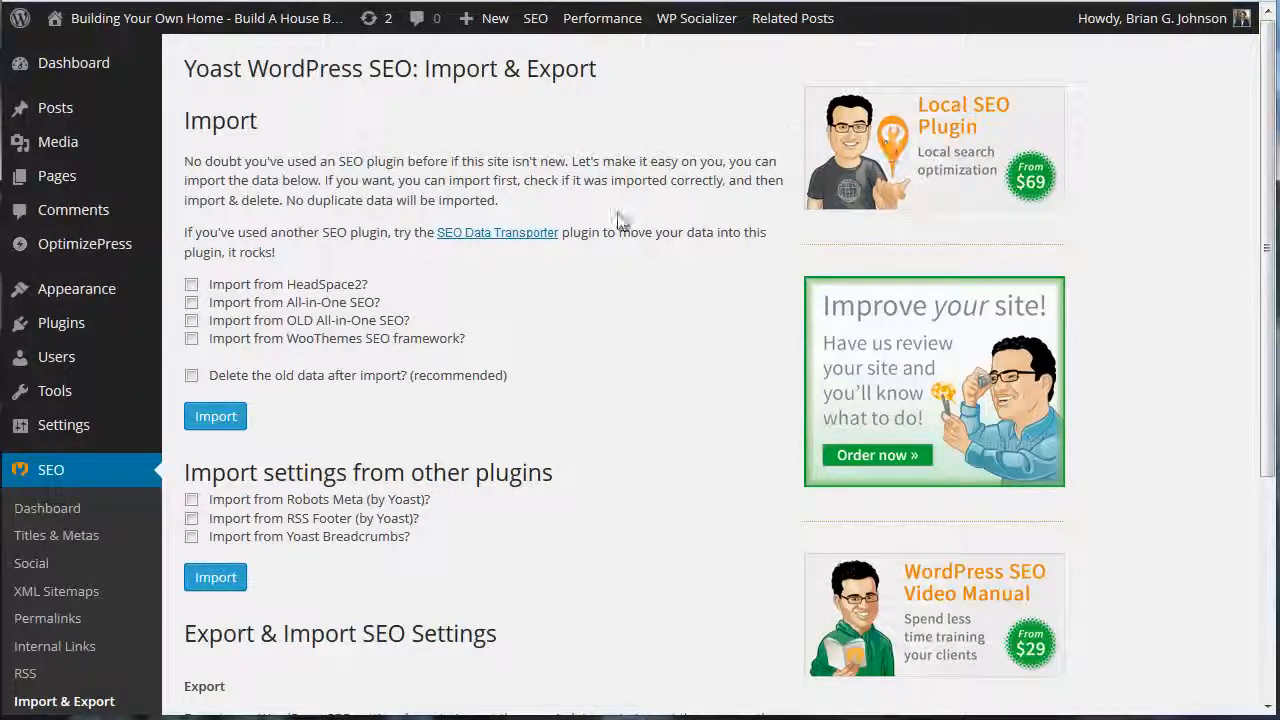
Step: Try the import from All-in-One SEO together with deleting the old data after import, and deselect both options again
click(192, 304)
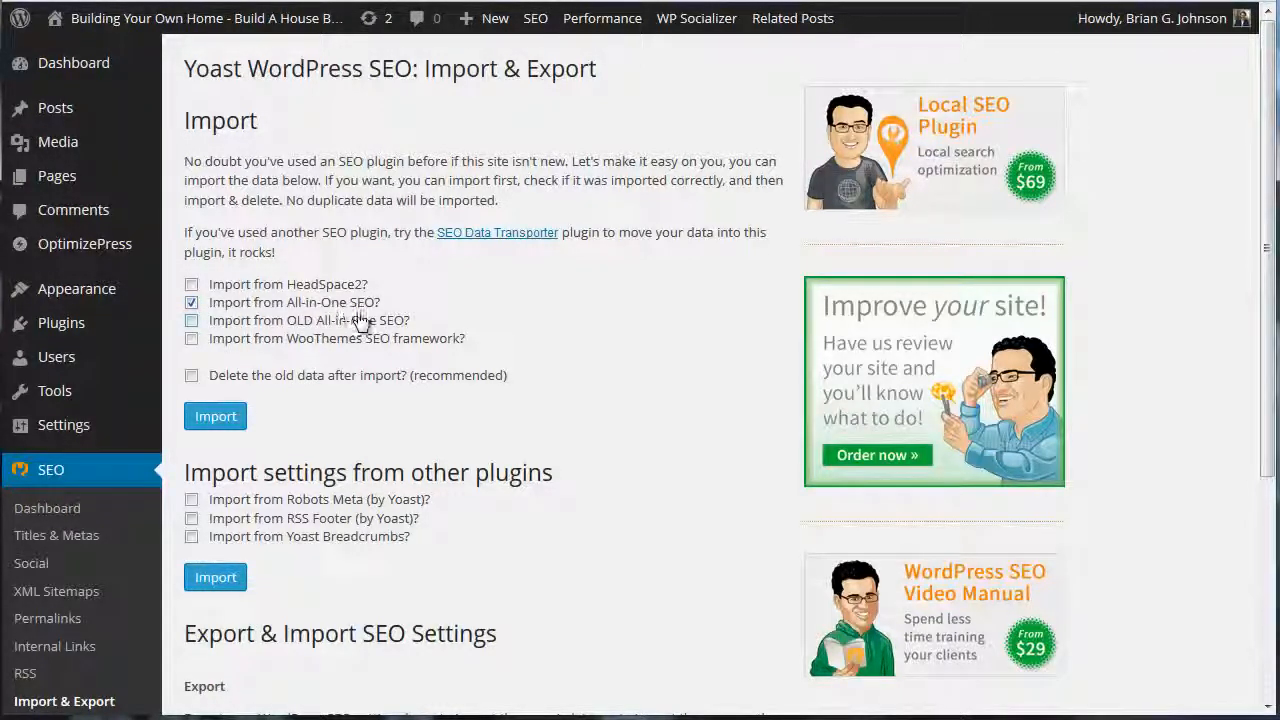
click(191, 375)
click(191, 302)
click(191, 375)
Step: Look through the options for importing from other plugins and for exporting and importing the SEO settings
scroll(376, 318, down, 2)
scroll(551, 330, down, 2)
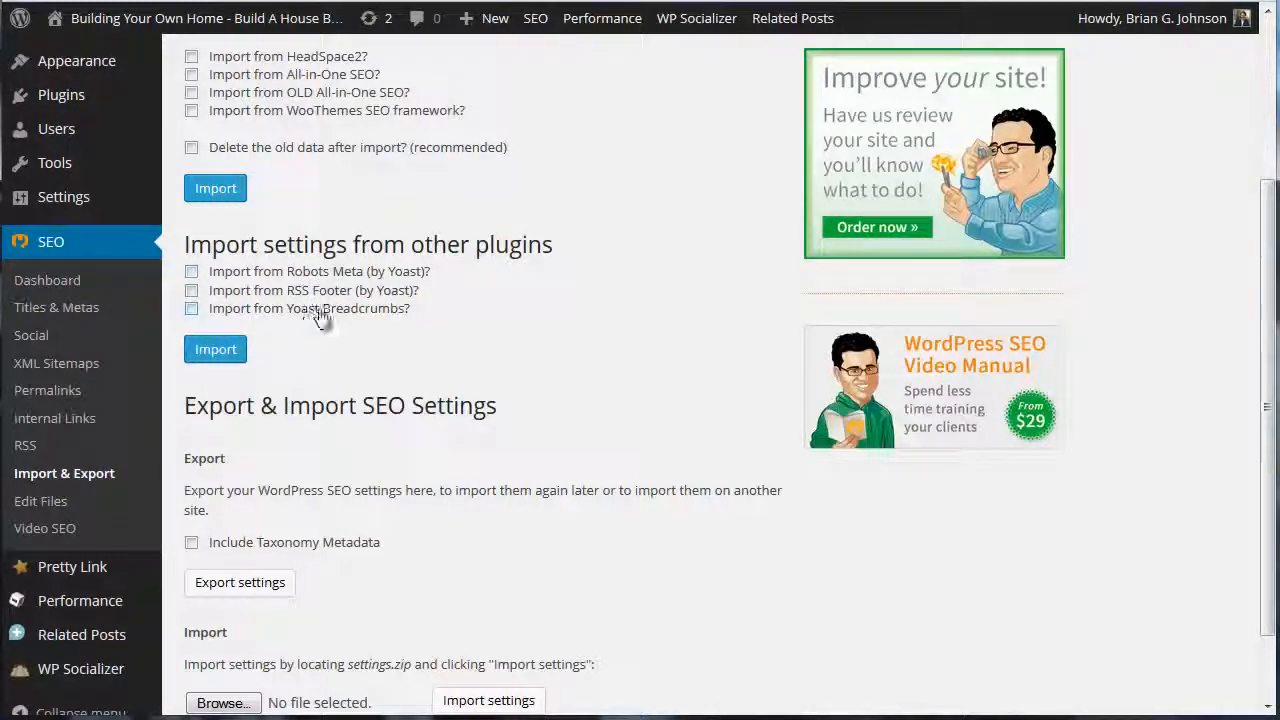
scroll(559, 265, down, 2)
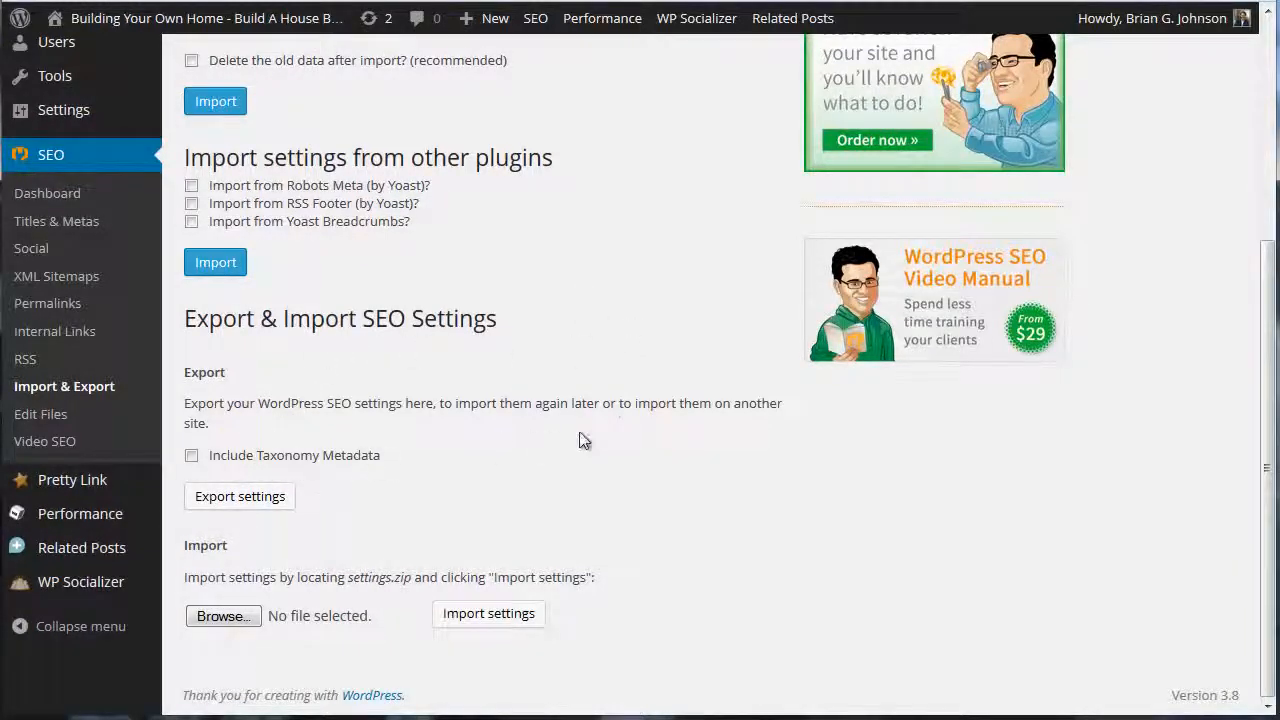
scroll(650, 430, up, 5)
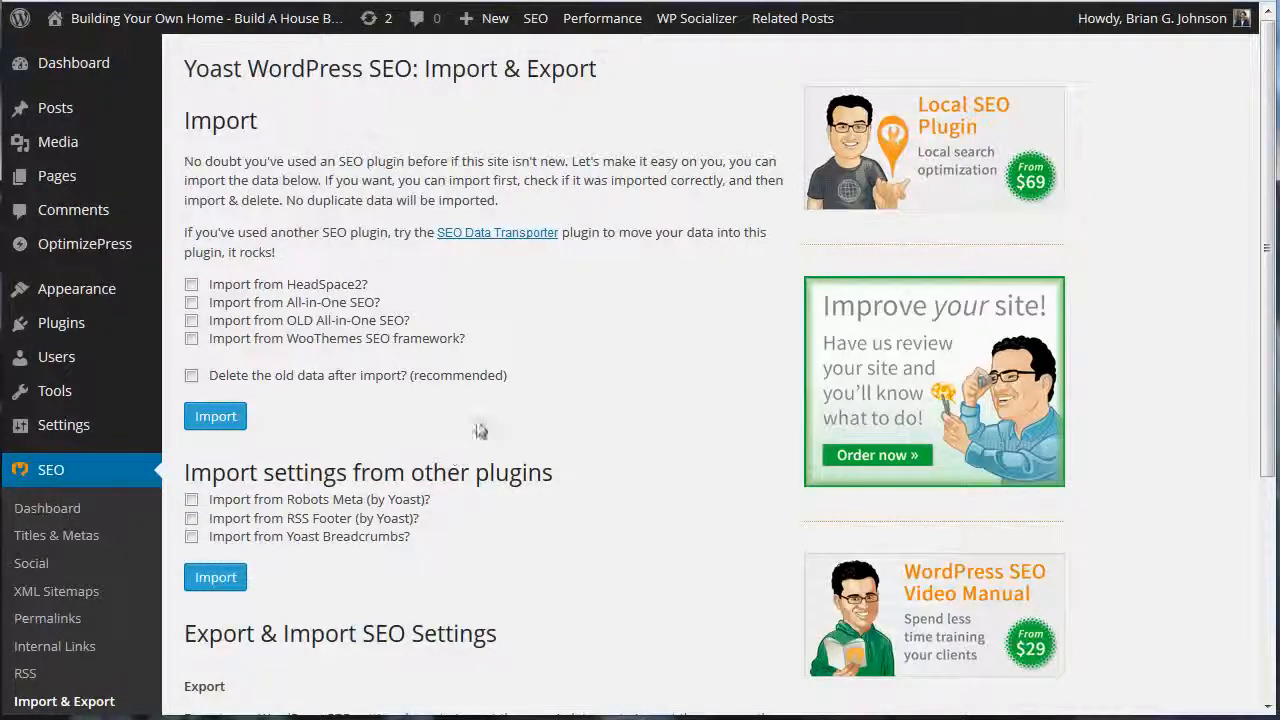
scroll(487, 440, down, 3)
scroll(551, 389, up, 2)
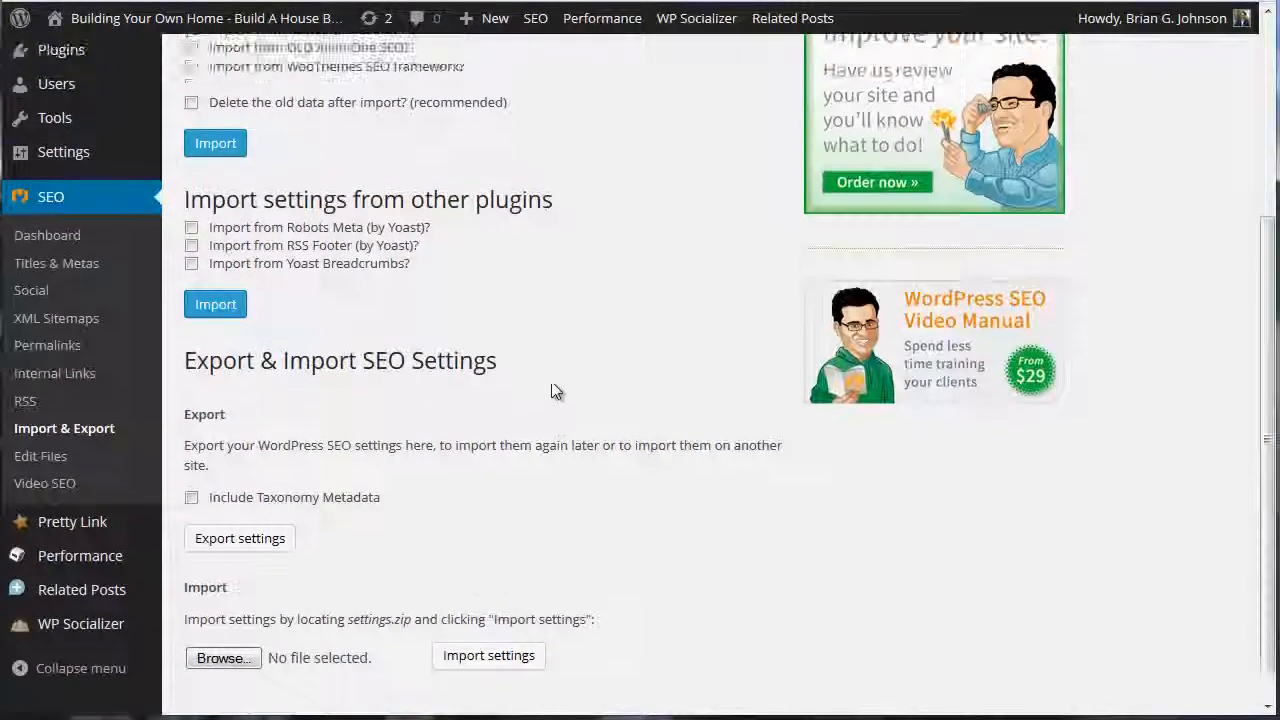
scroll(316, 339, down, 1)
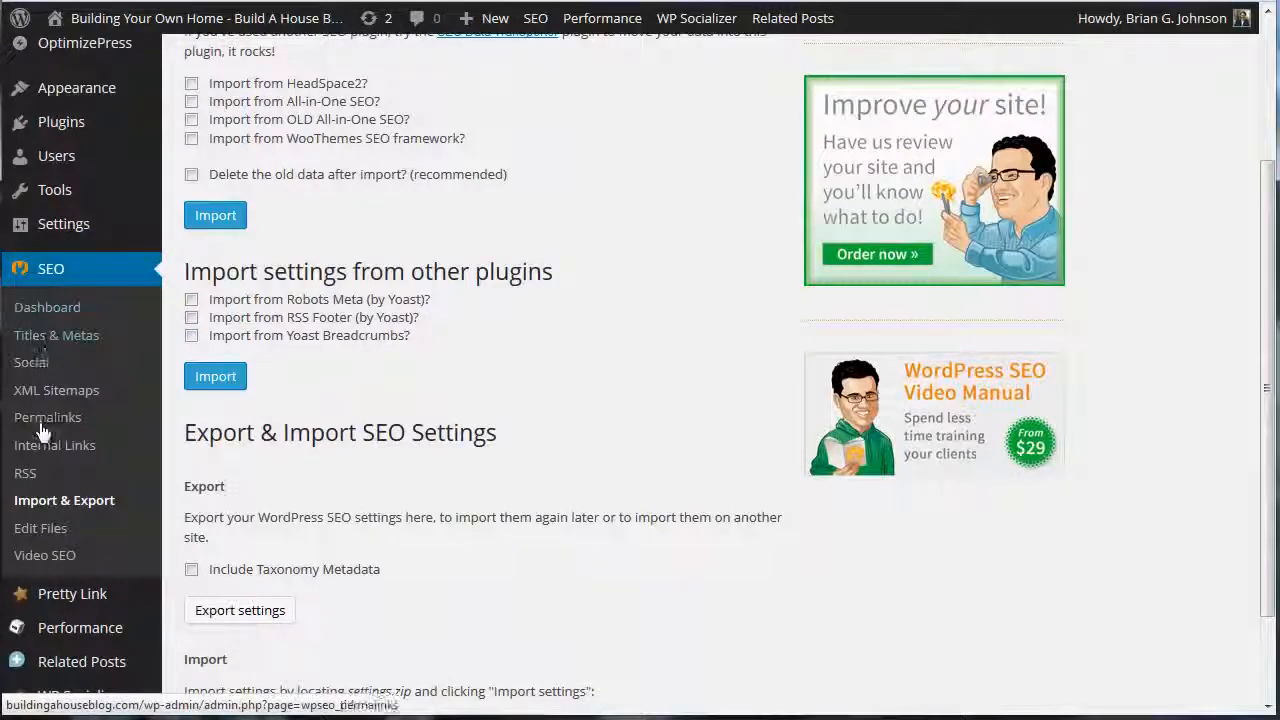
Step: Open the plugin's Edit Files page and look through the .htaccess content down to its final END WordPress line
click(50, 530)
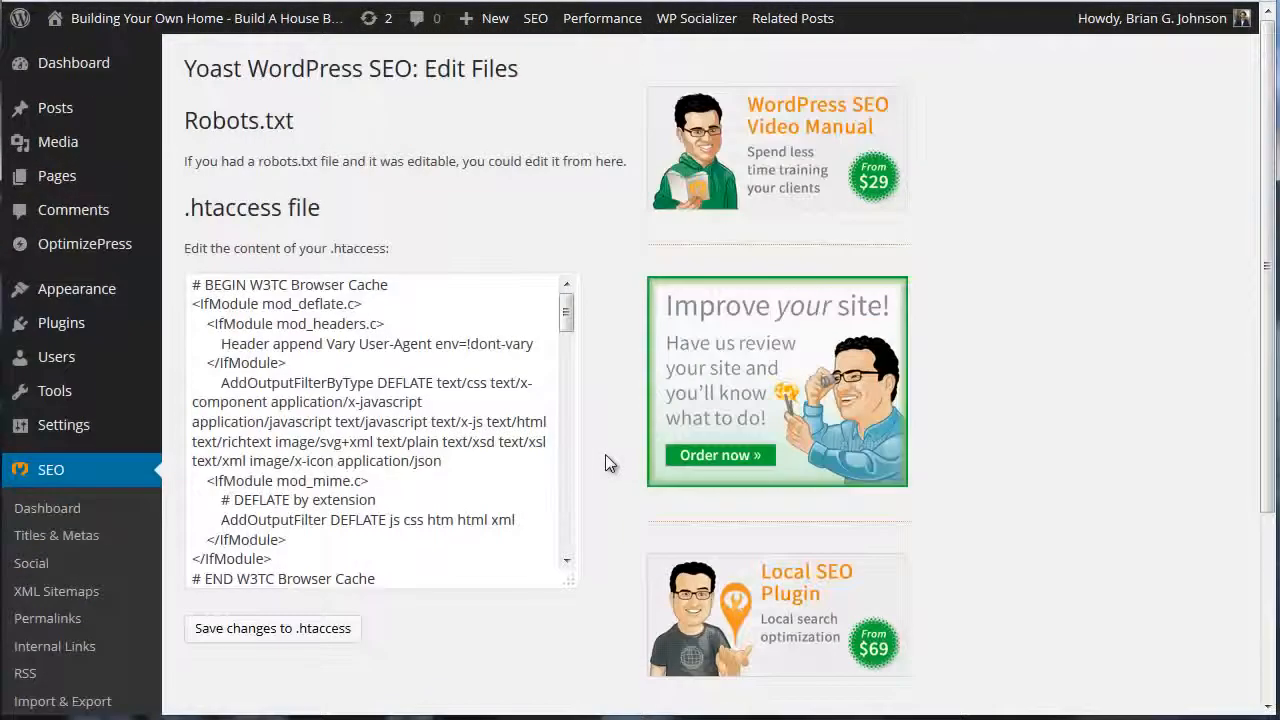
scroll(624, 216, down, 1)
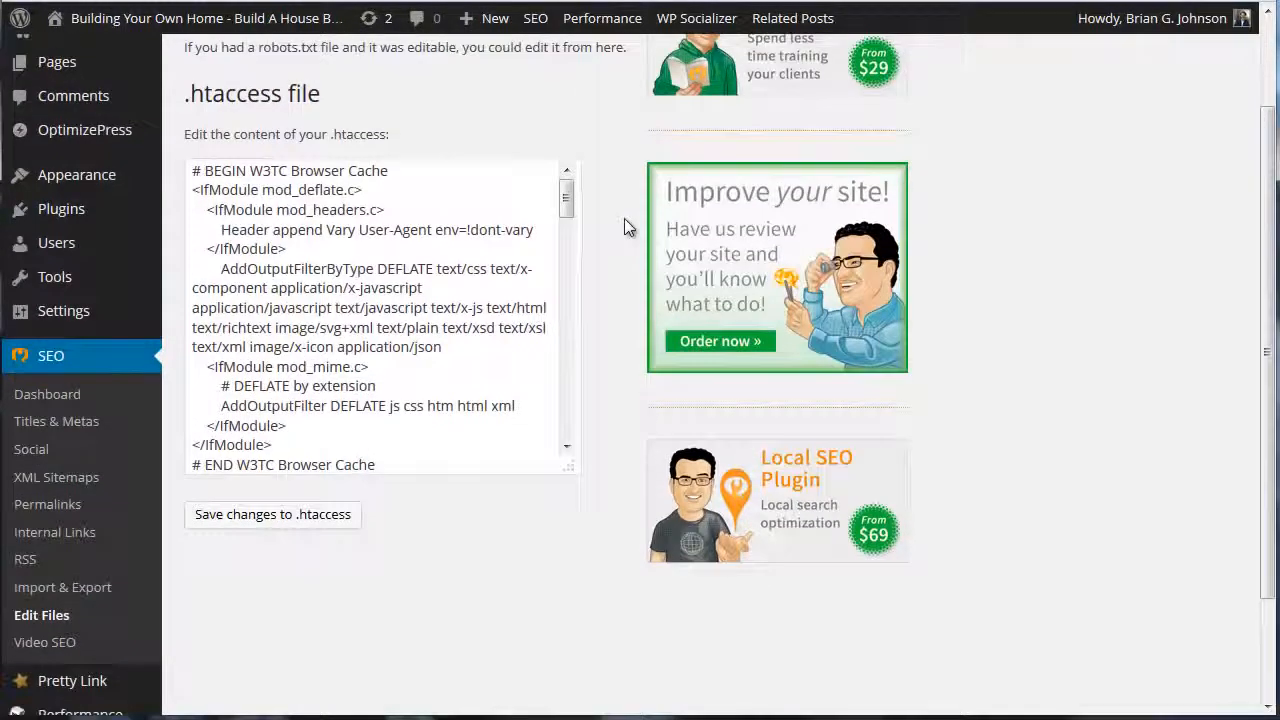
scroll(508, 241, down, 10)
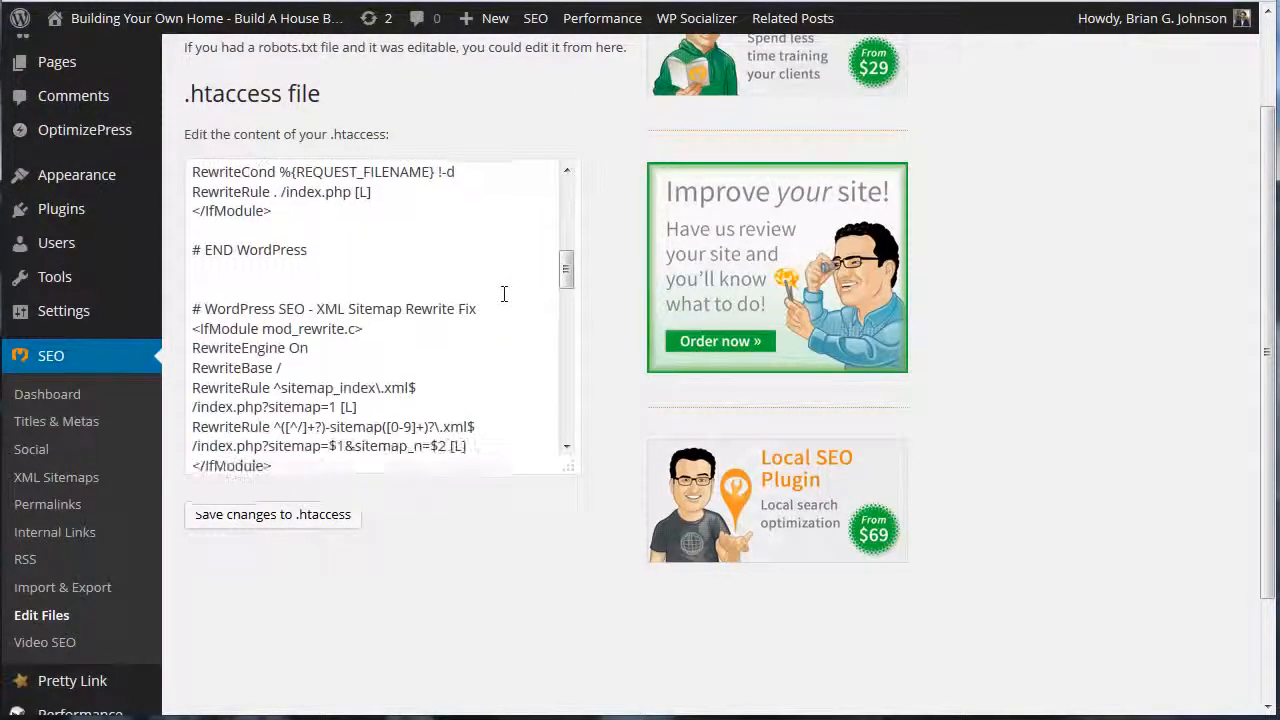
scroll(506, 293, down, 8)
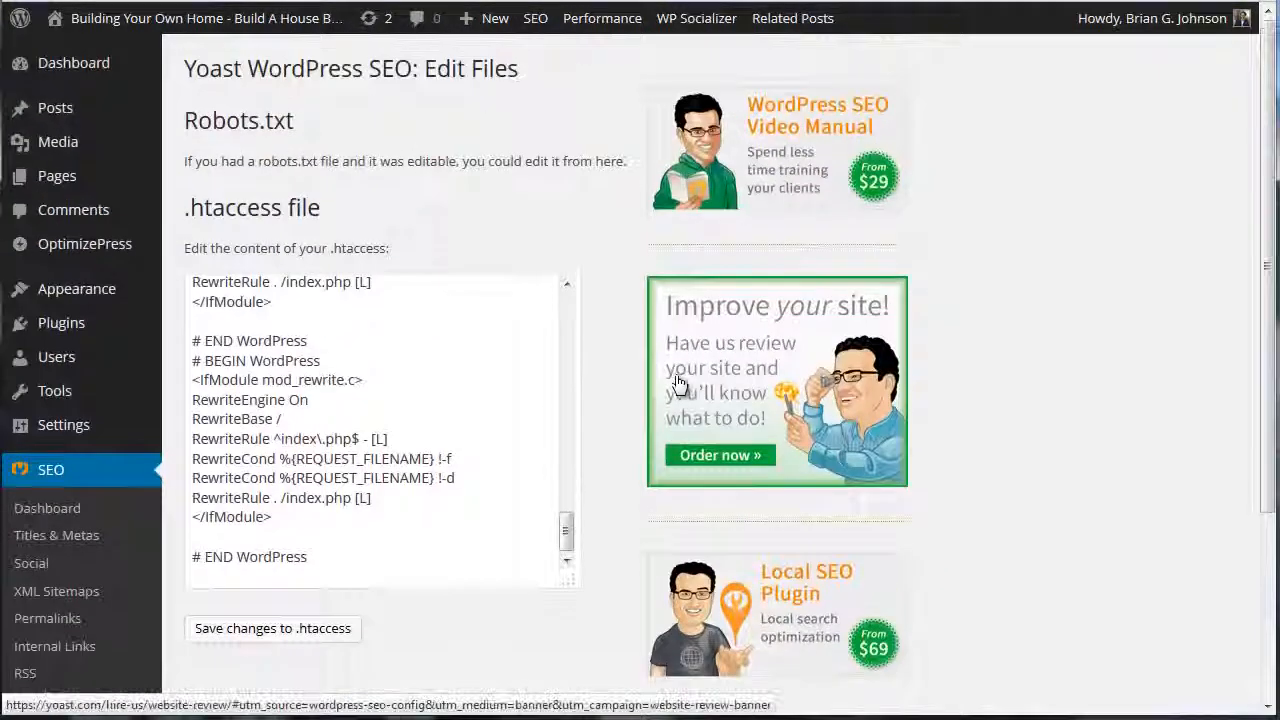
scroll(662, 374, up, 2)
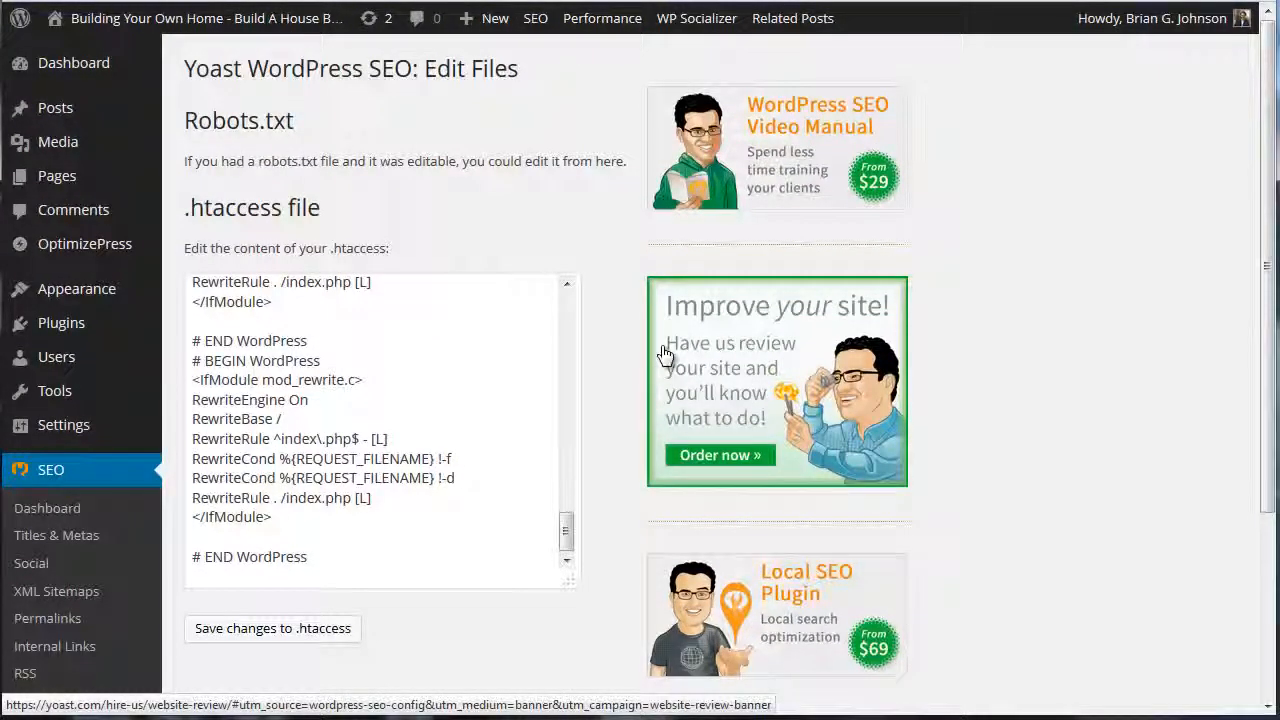
scroll(666, 352, down, 3)
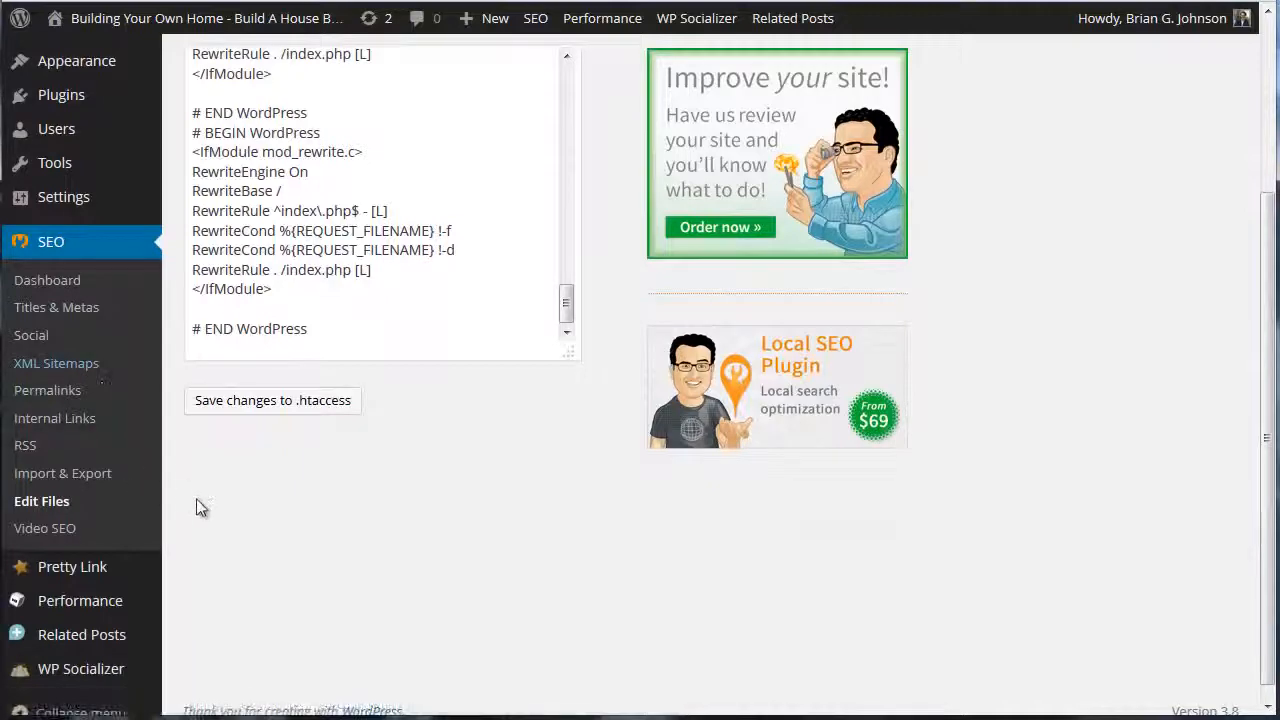
Step: Open the plugin's Video SEO settings and look through the general and embed options
click(84, 531)
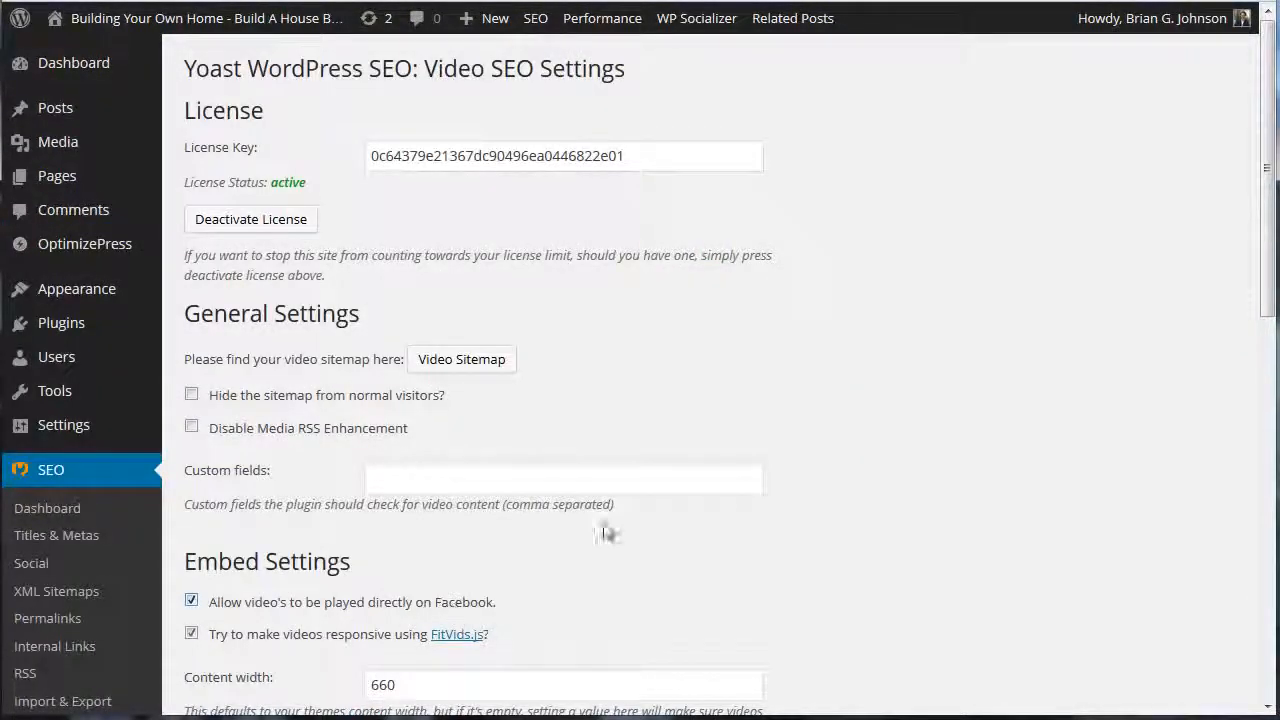
scroll(606, 531, down, 5)
scroll(676, 480, down, 5)
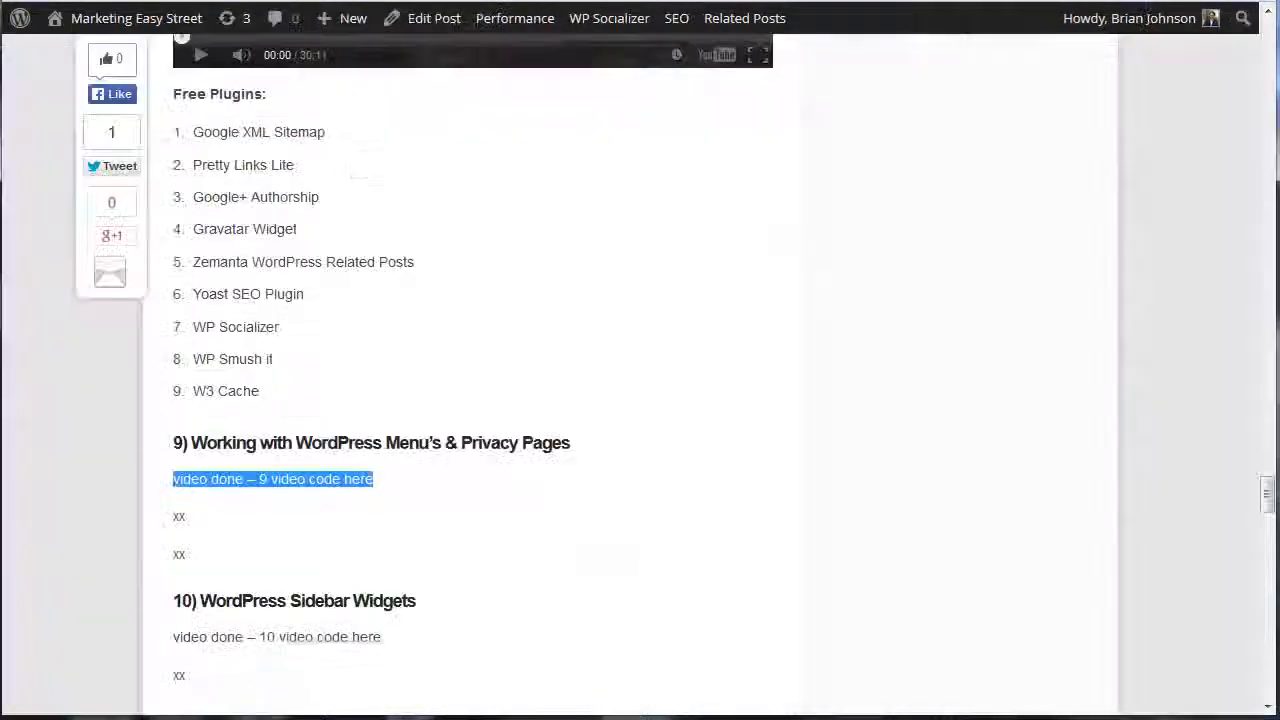
Step: Switch to the Marketing Easy Street tutorial post, find the Yoast SEO Plugin Tutorial section and highlight its "When Publishing Either Posts or Pages" heading
scroll(710, 346, down, 3)
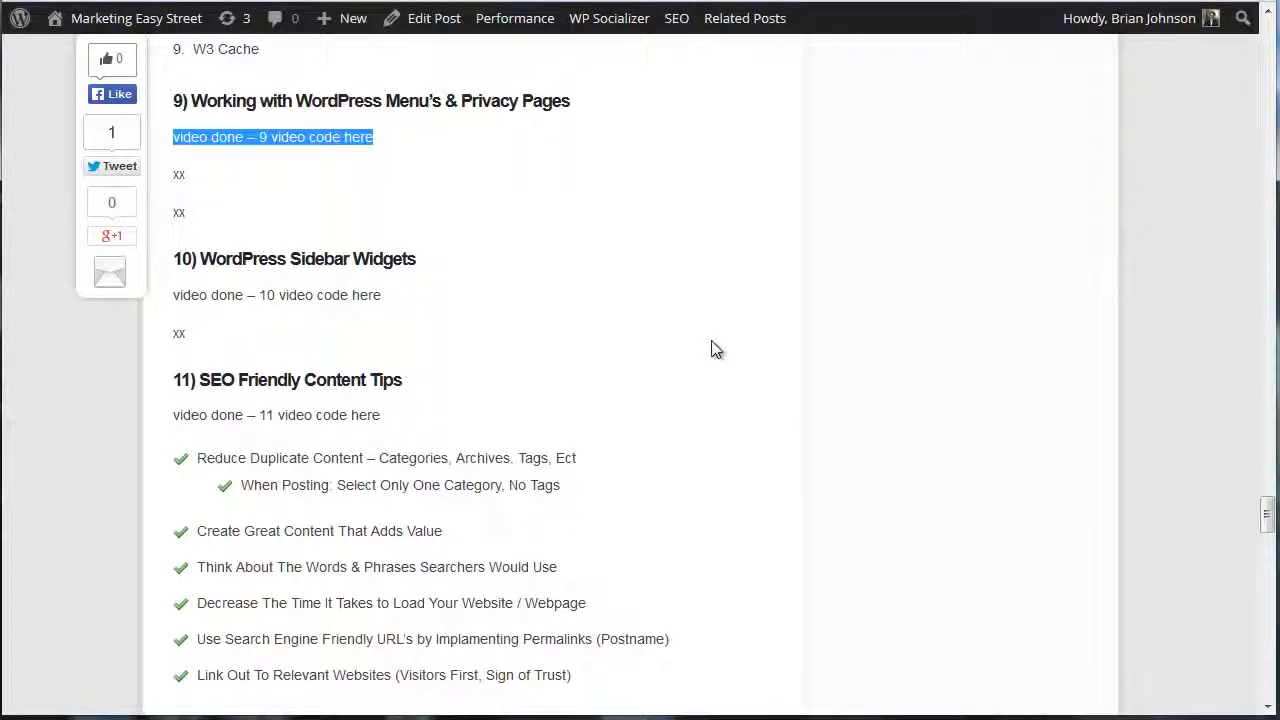
scroll(703, 330, up, 3)
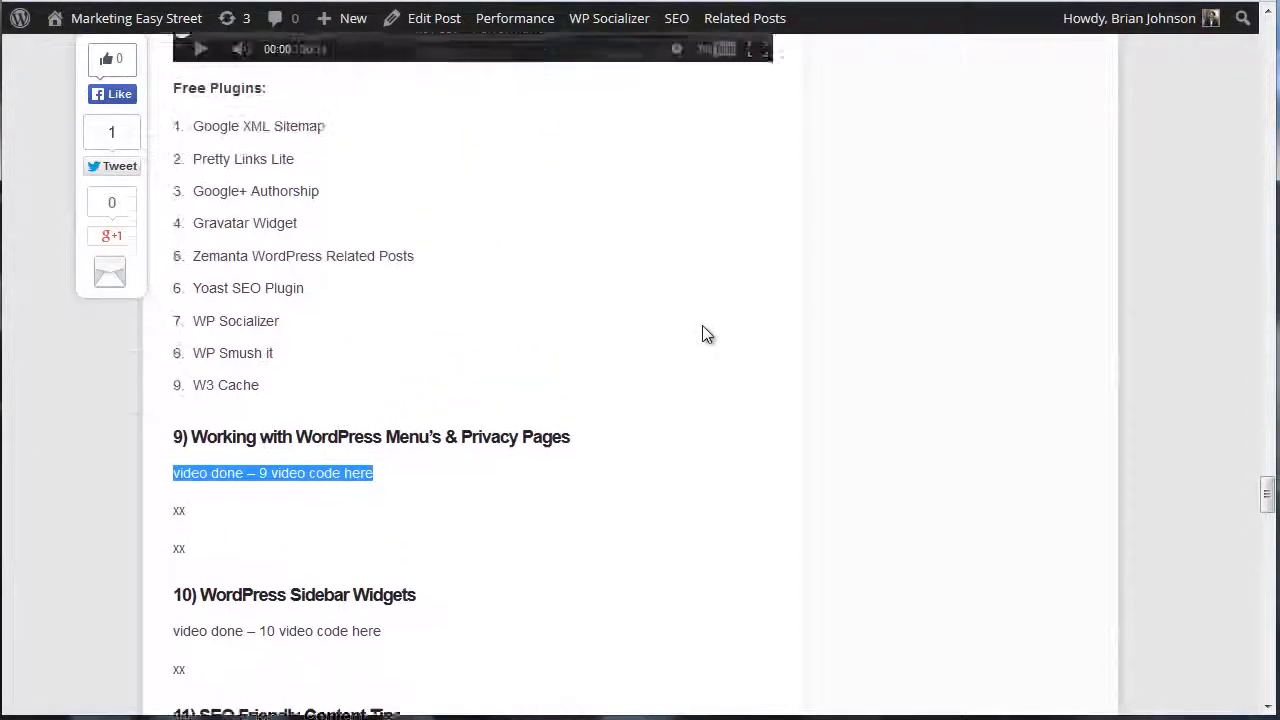
scroll(704, 336, down, 5)
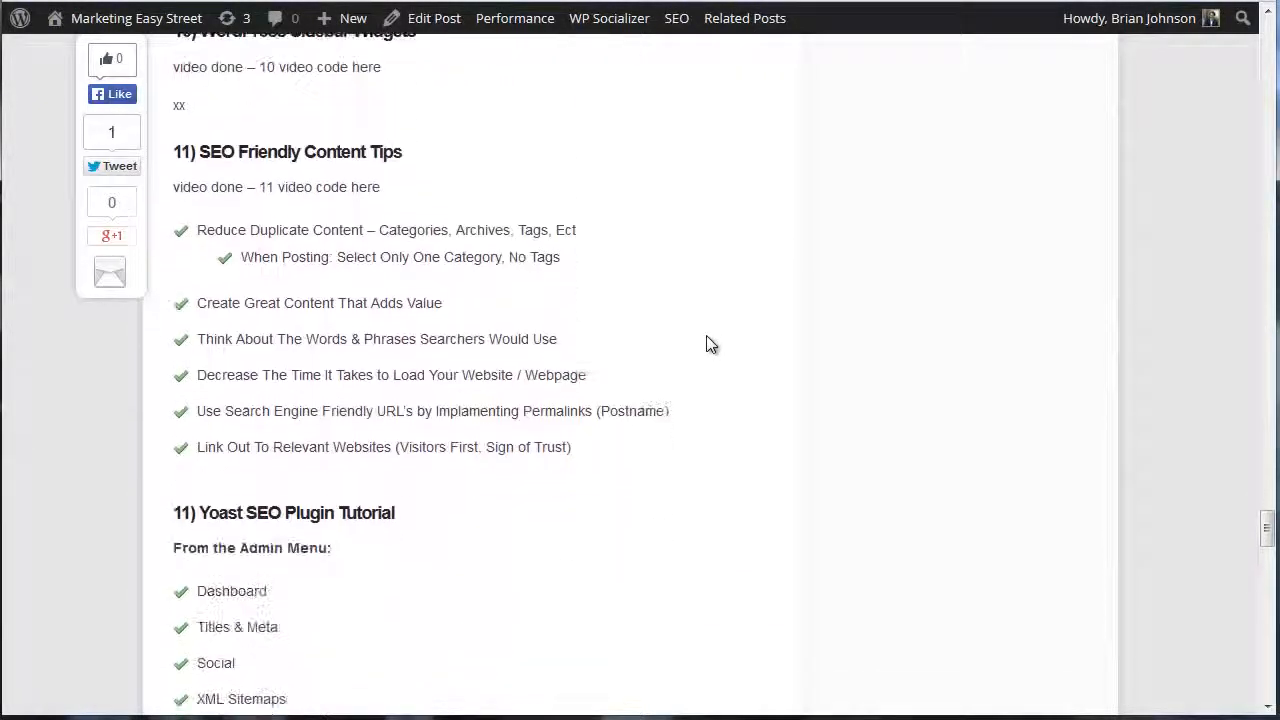
scroll(710, 344, down, 5)
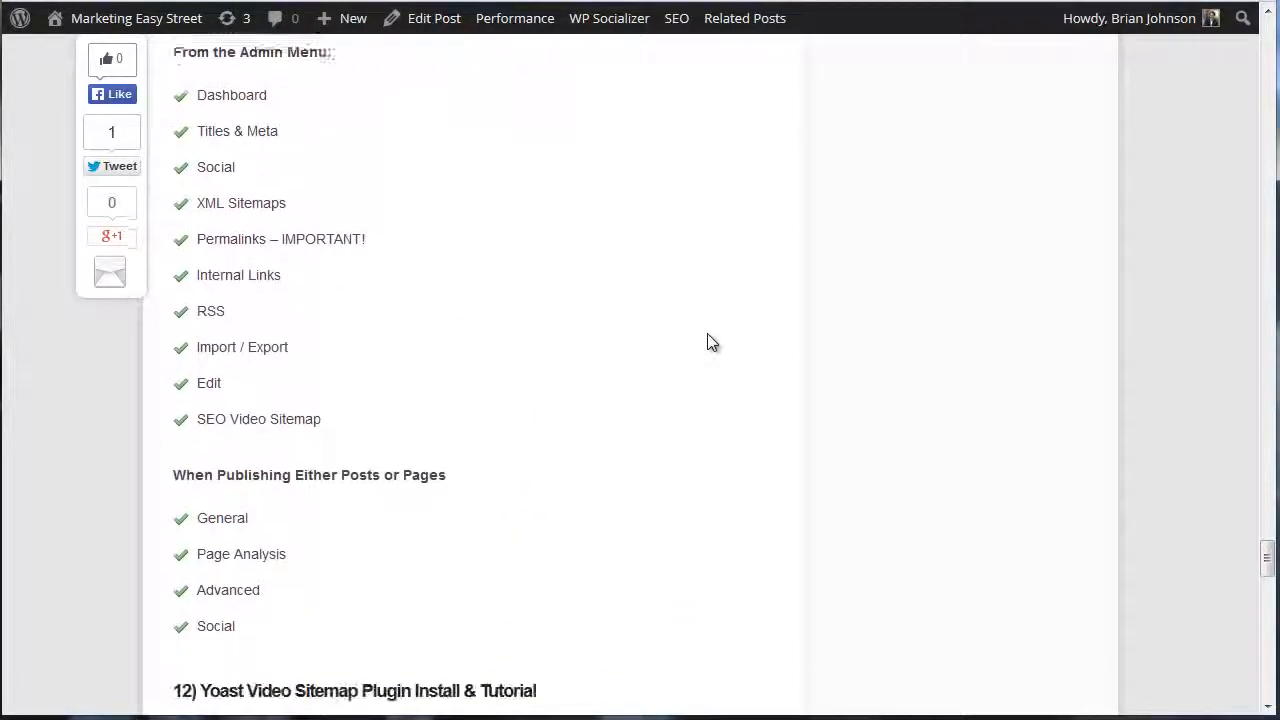
scroll(710, 343, down, 2)
drag(460, 291, 174, 309)
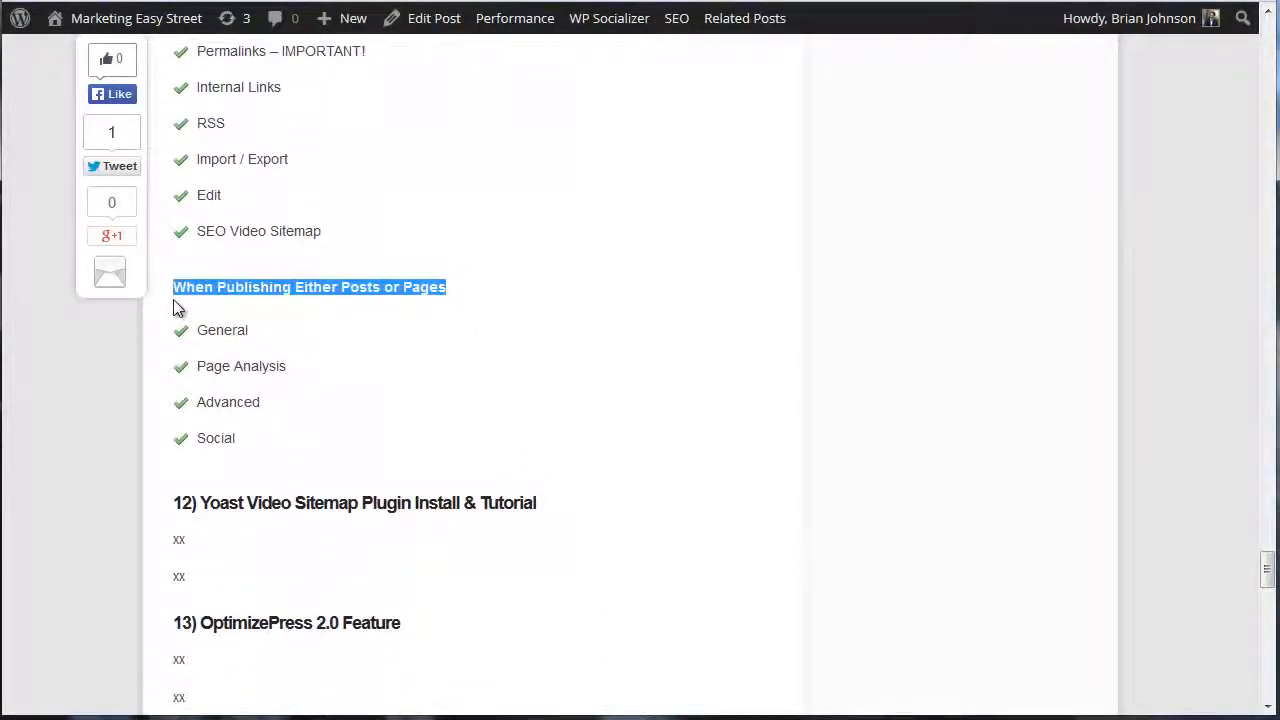
click(489, 384)
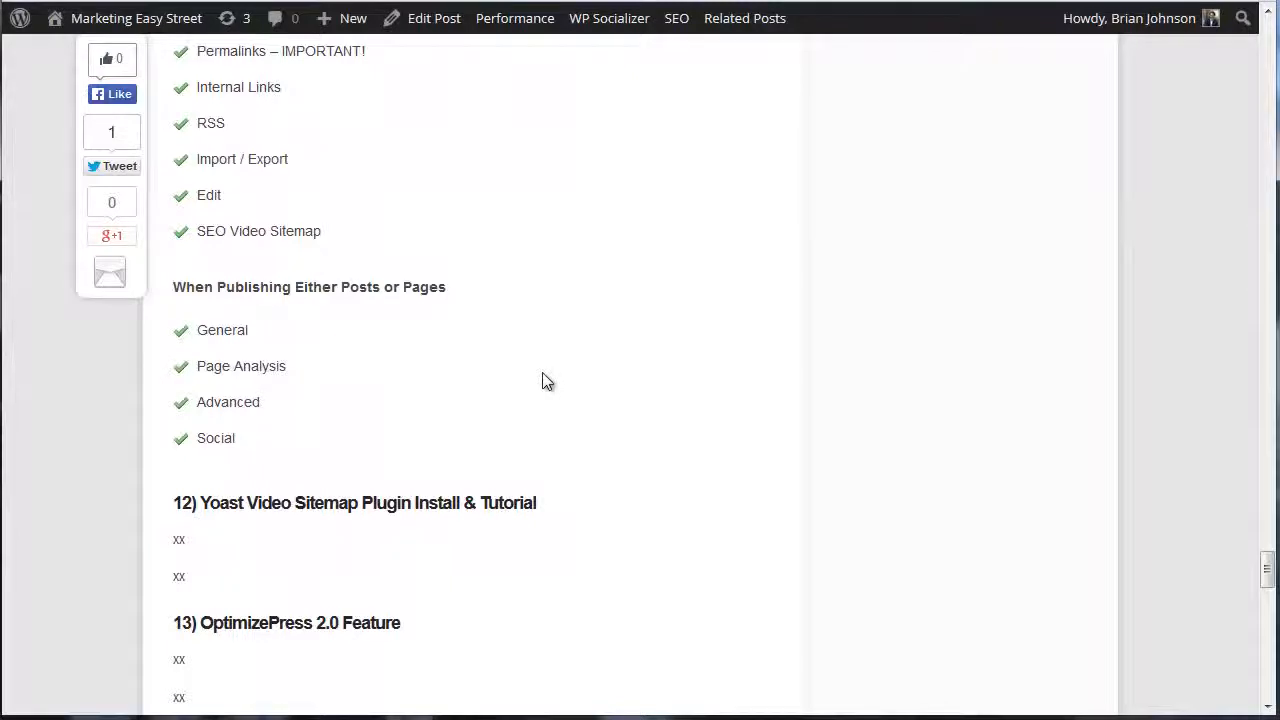